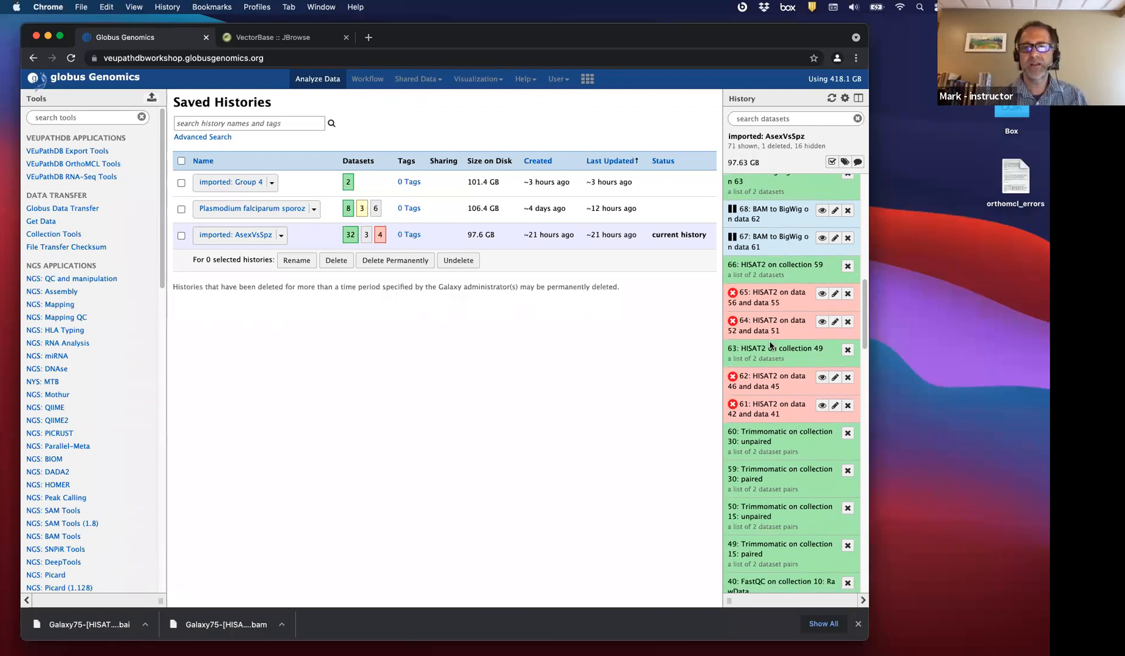
# Open the list of saved histories.
pyautogui.scroll(10, 777, 376)
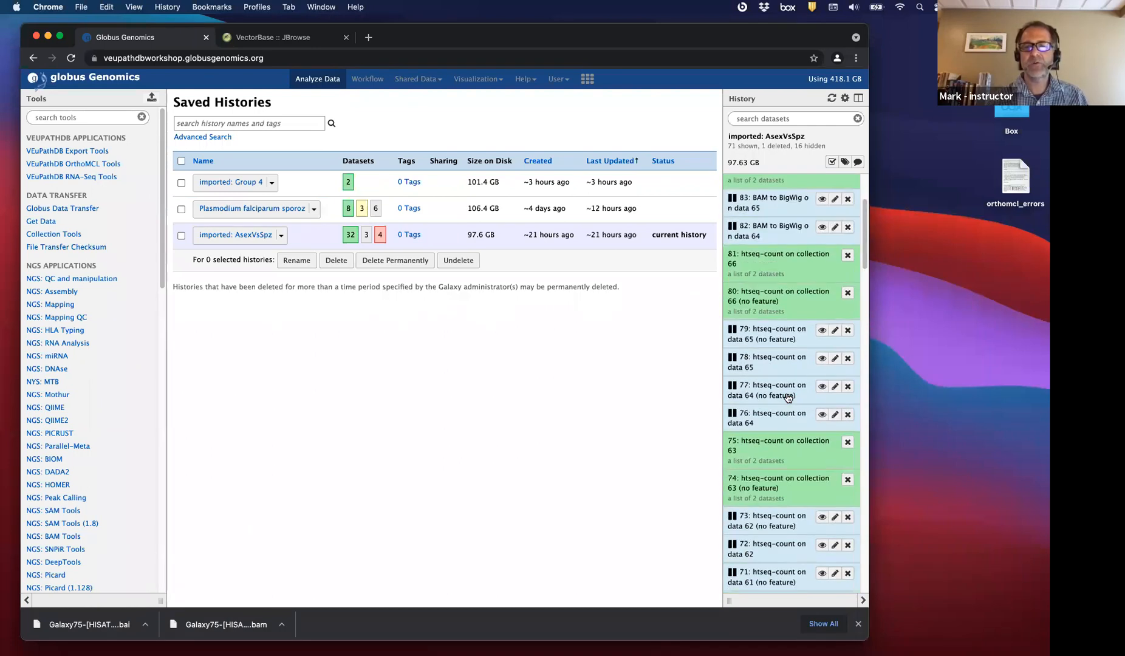
pyautogui.scroll(3, 789, 370)
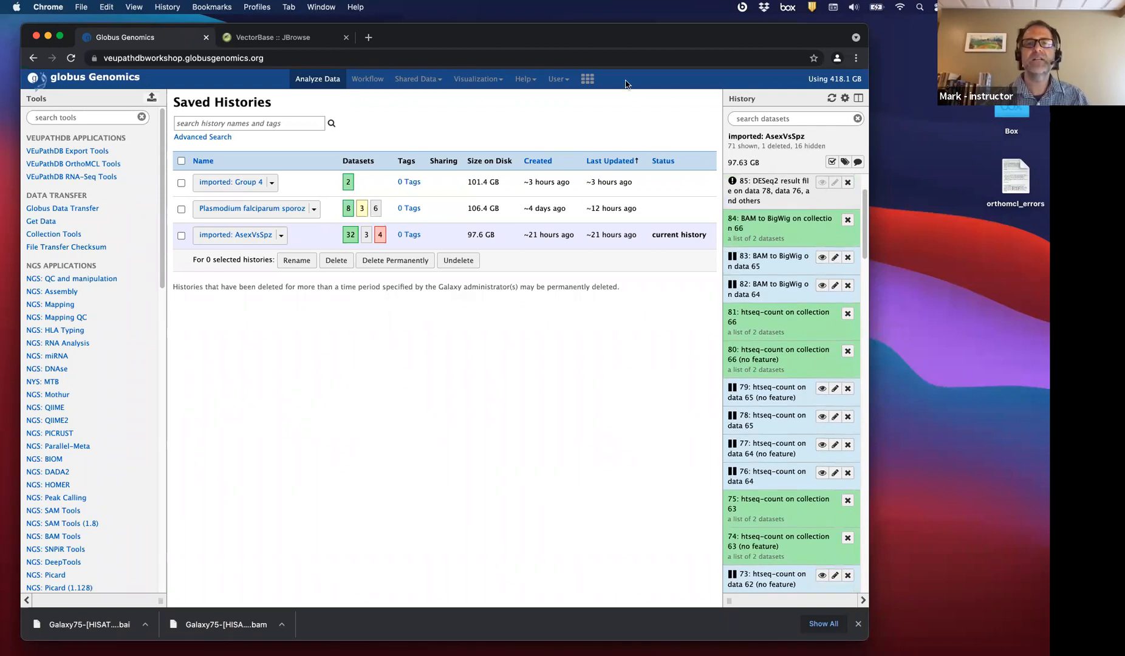
pyautogui.click(843, 99)
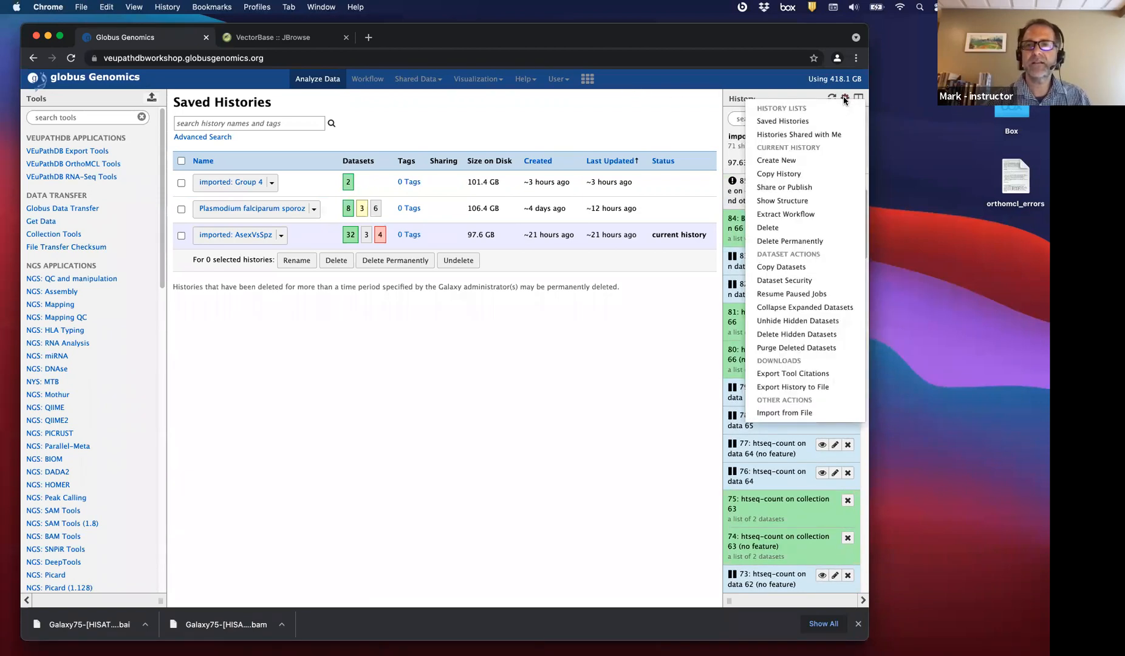
pyautogui.click(803, 121)
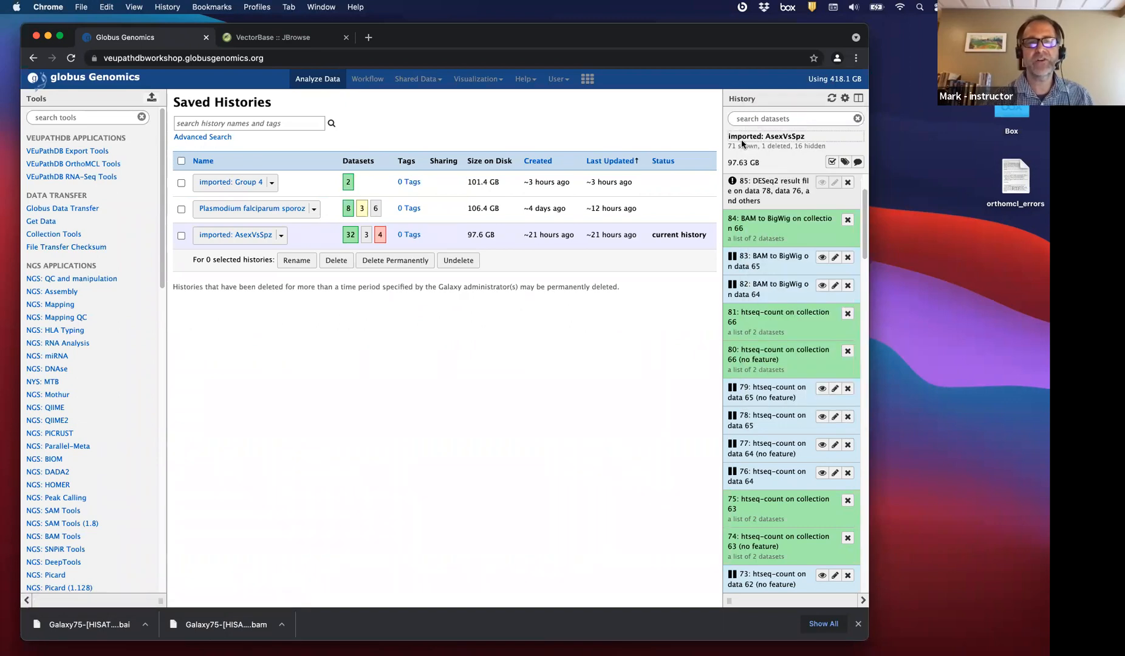
# Examine the actions available for the Plasmodium falciparum sporoz history, including permanent deletion.
pyautogui.click(313, 209)
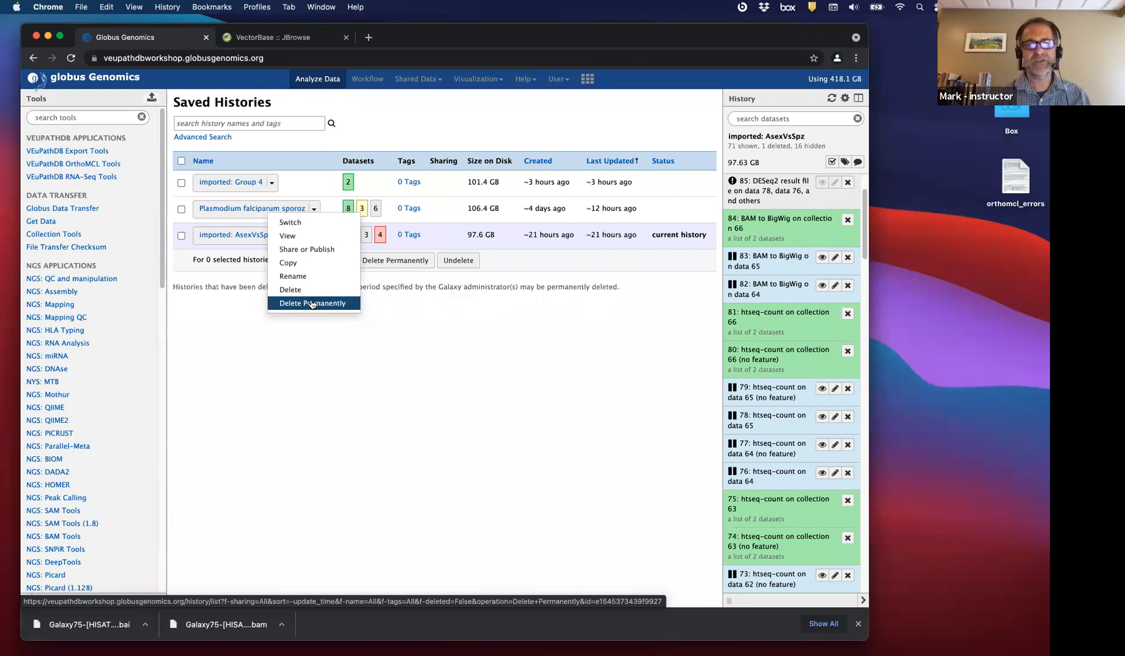
pyautogui.click(443, 395)
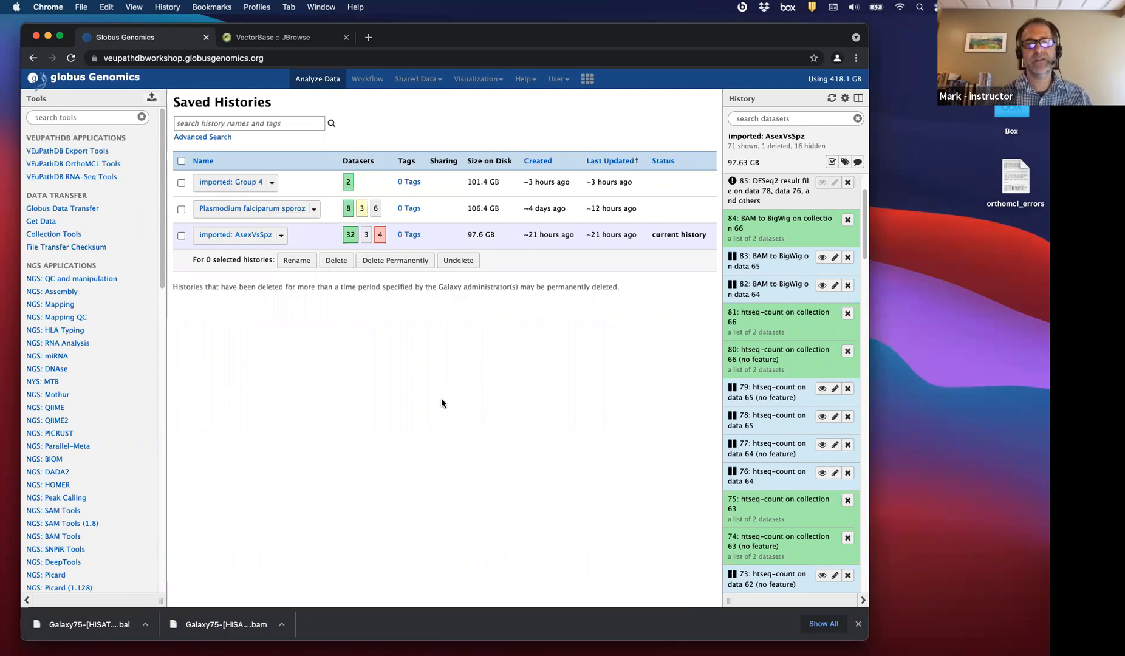
pyautogui.click(313, 211)
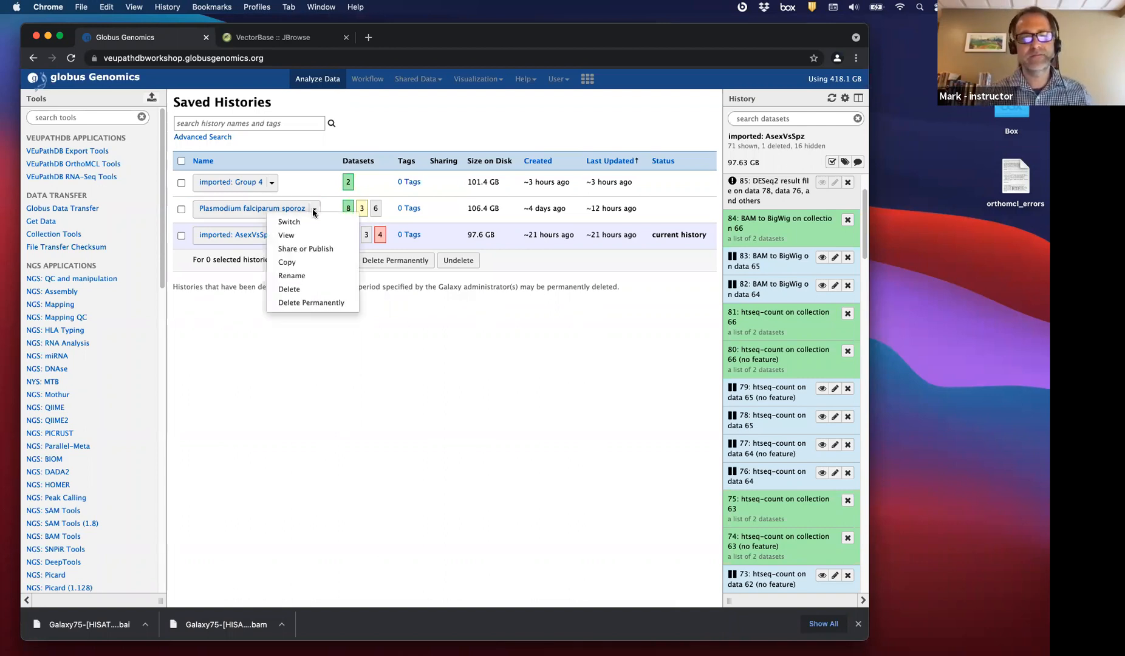
pyautogui.click(844, 102)
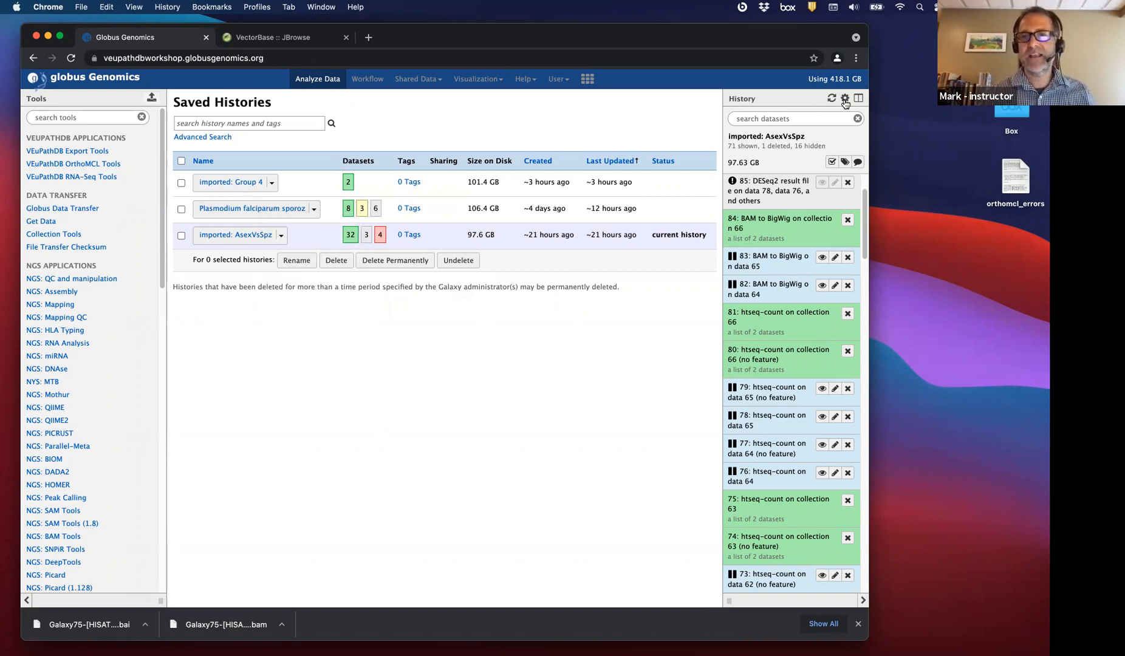
# Reload the saved histories and examine the deletion options for the imported: AsexVsSpz history, including purging its deleted datasets.
pyautogui.click(844, 98)
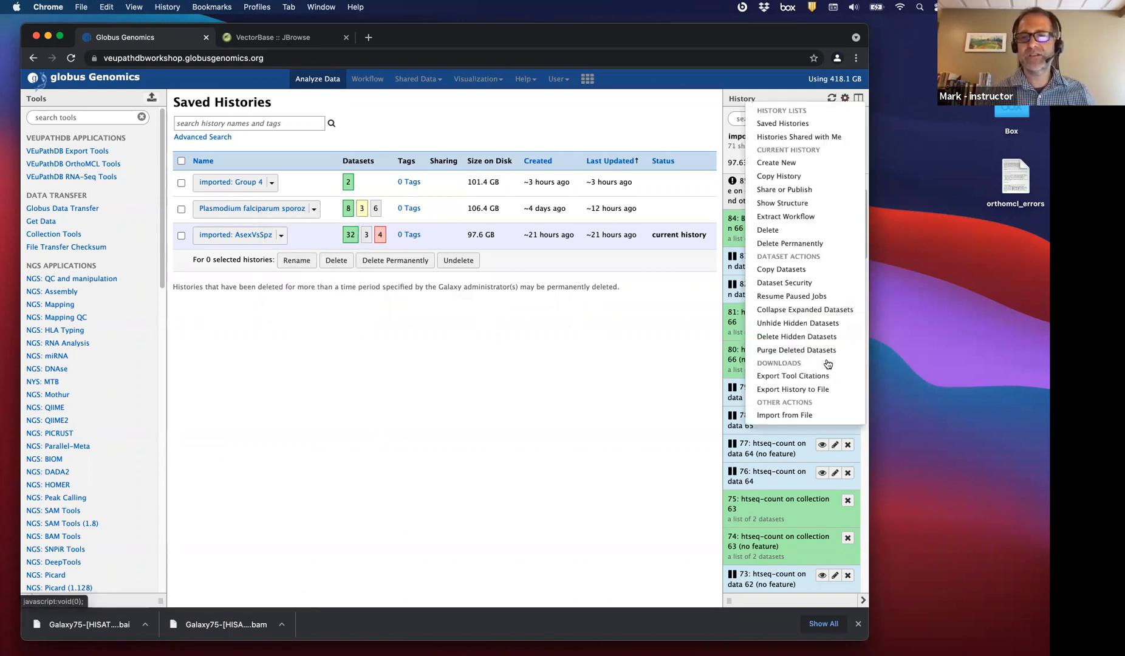
pyautogui.click(805, 124)
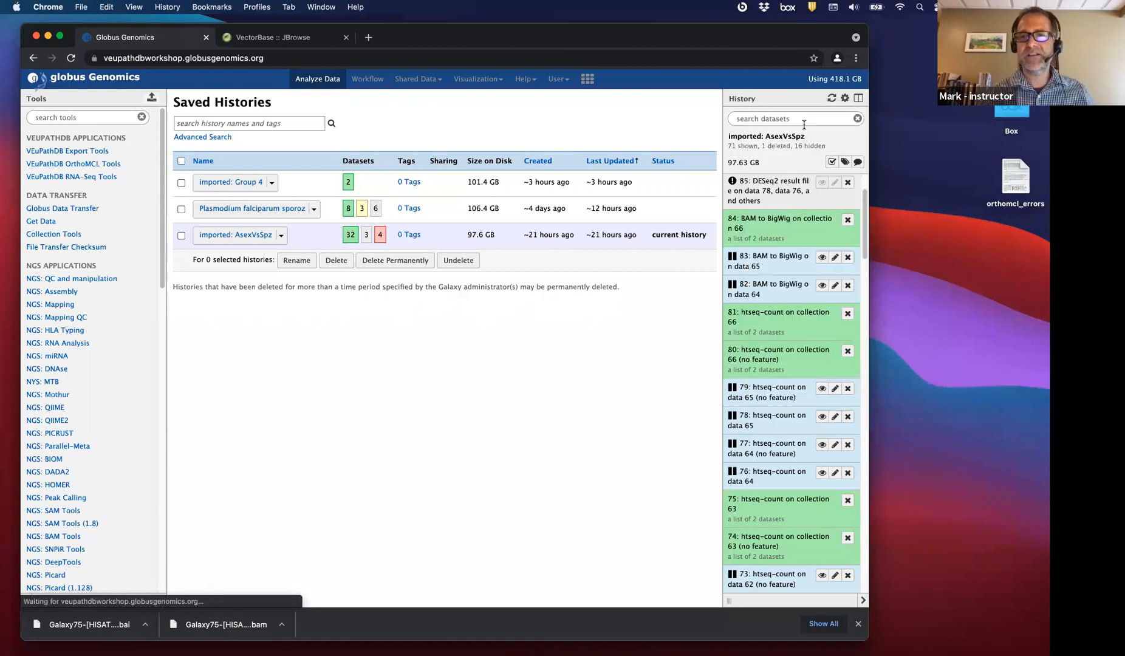
pyautogui.click(280, 236)
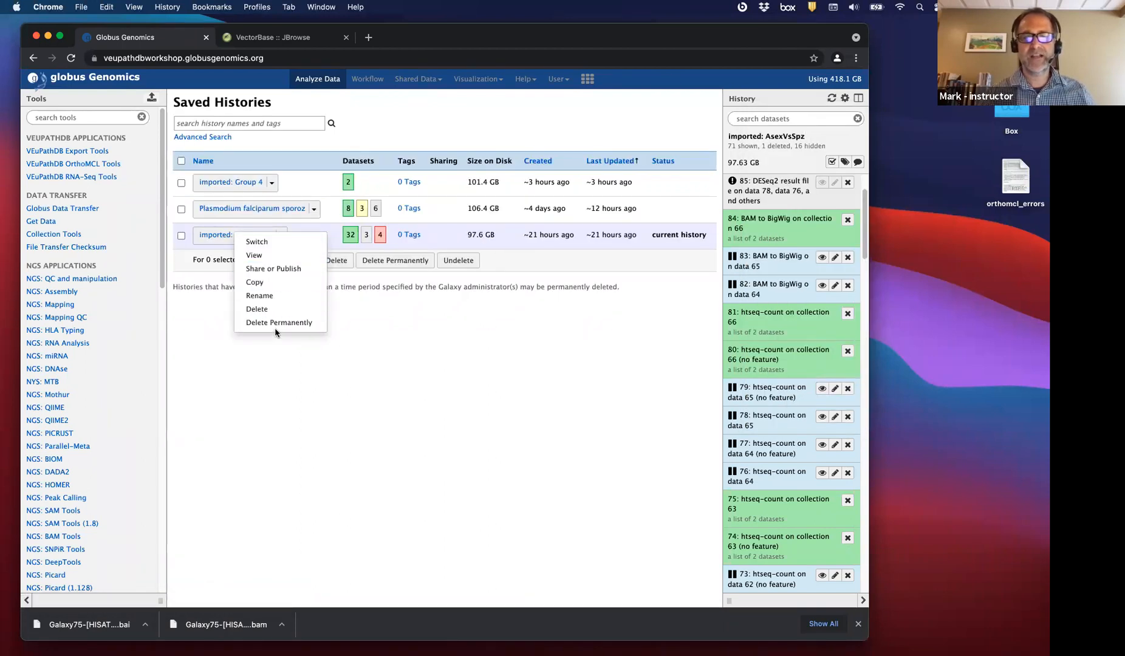
pyautogui.click(486, 382)
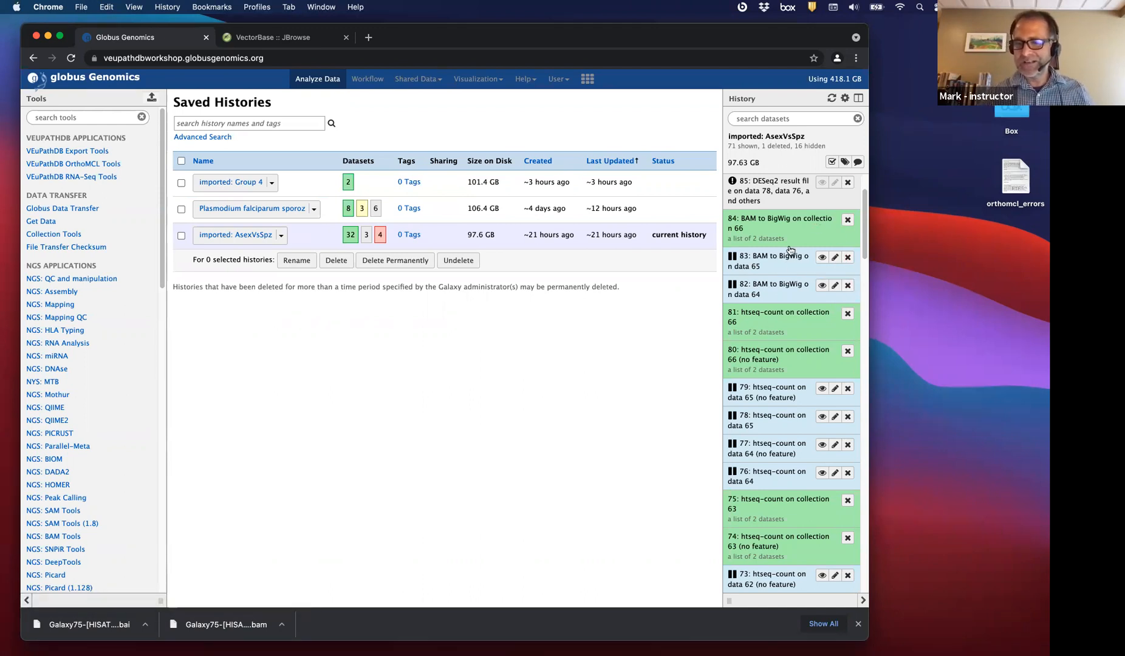
pyautogui.click(844, 99)
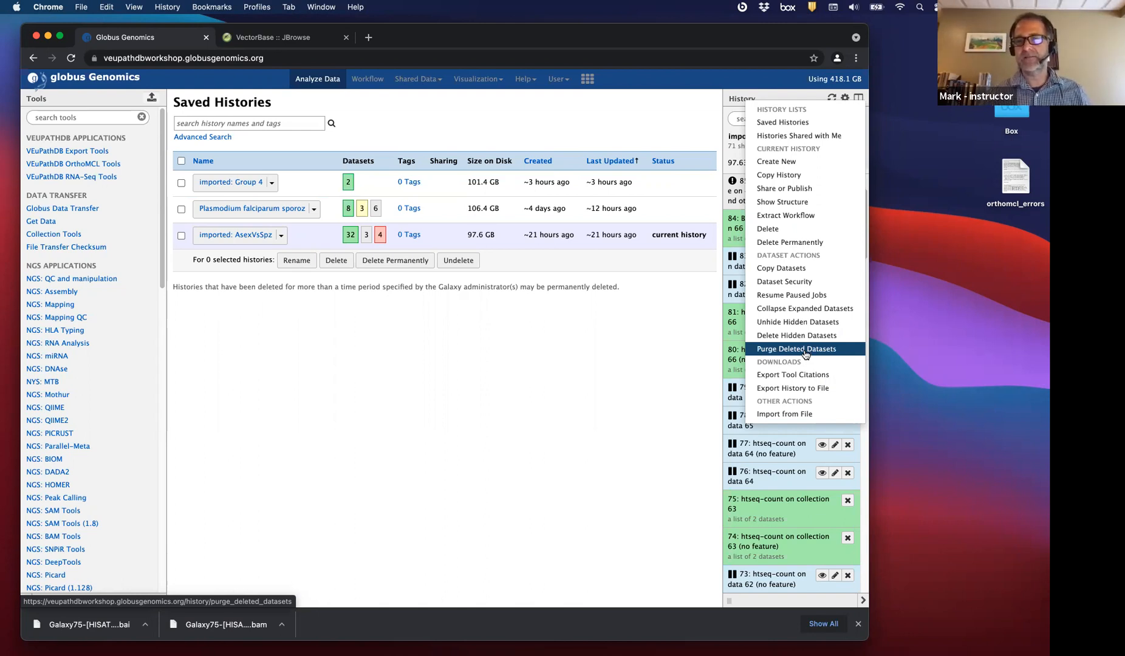
pyautogui.click(650, 370)
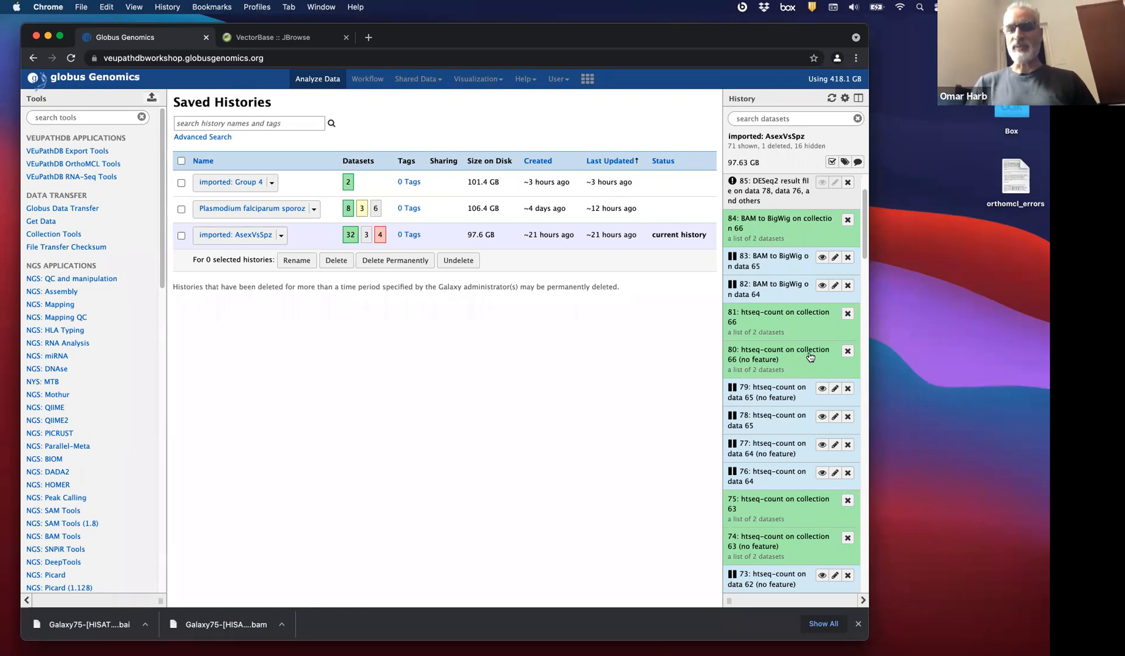
# Review the current history's datasets down to the original FASTQ files, collapsing the details of SRR1041270_1.fastq.gz.
pyautogui.scroll(-1, 810, 357)
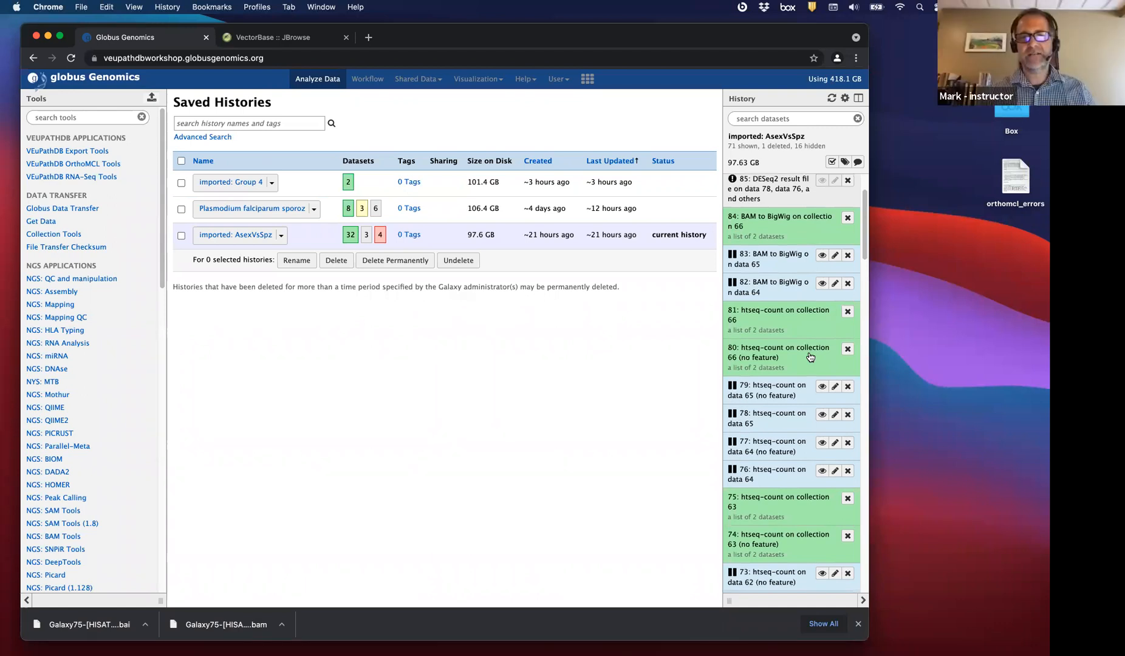
pyautogui.scroll(-10, 809, 357)
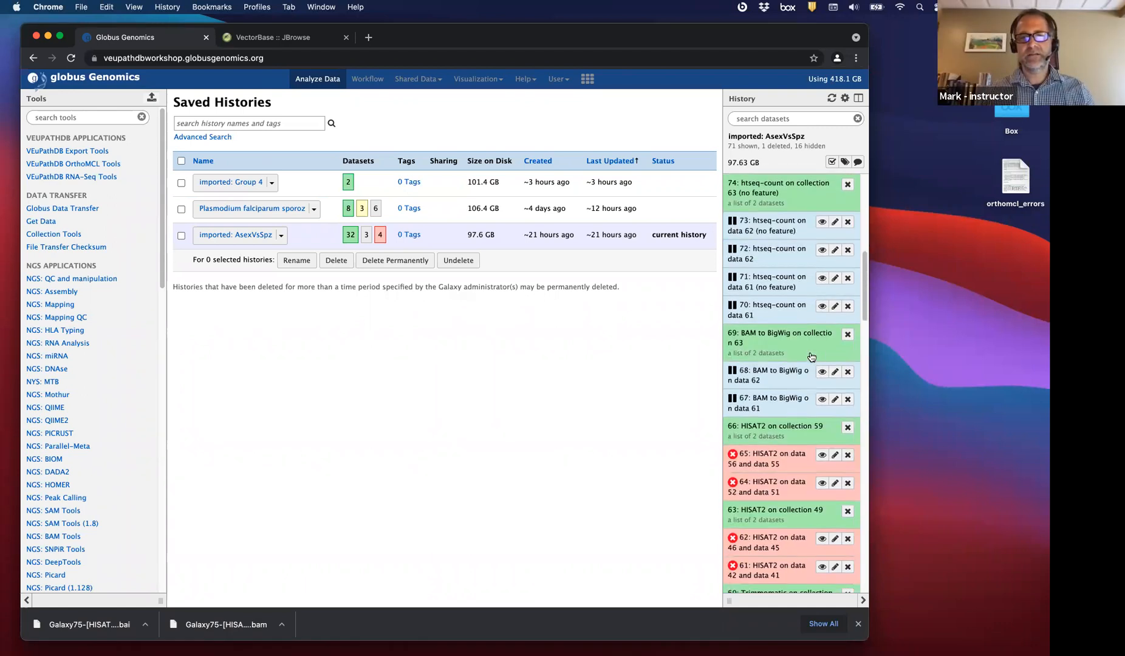
pyautogui.scroll(-1, 811, 357)
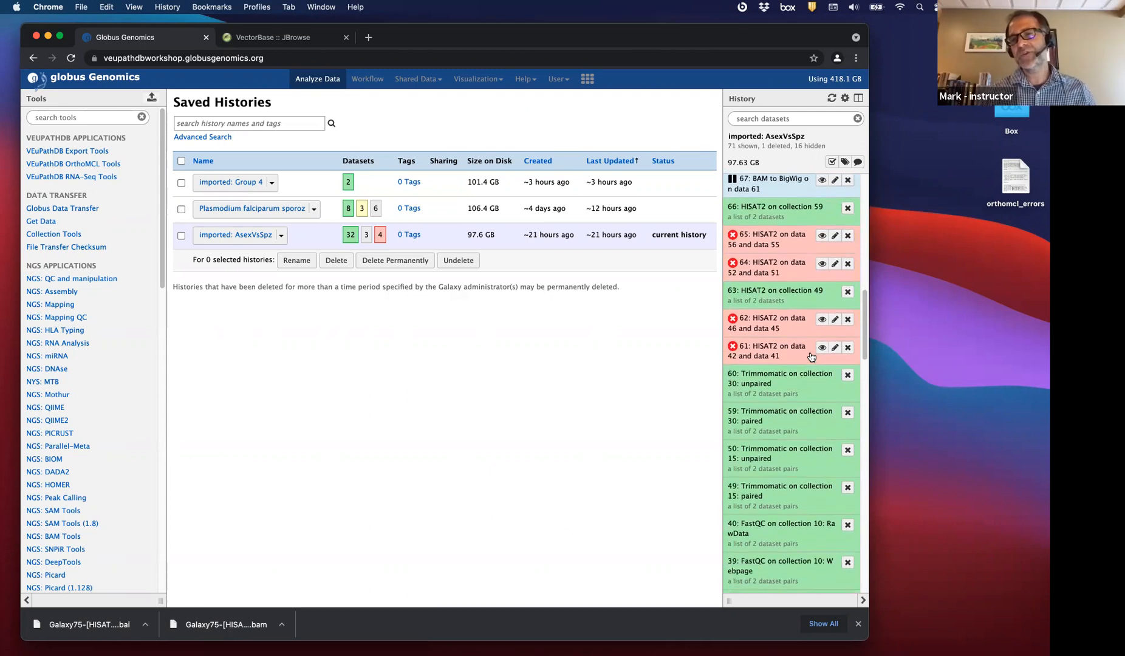
pyautogui.scroll(-10, 810, 357)
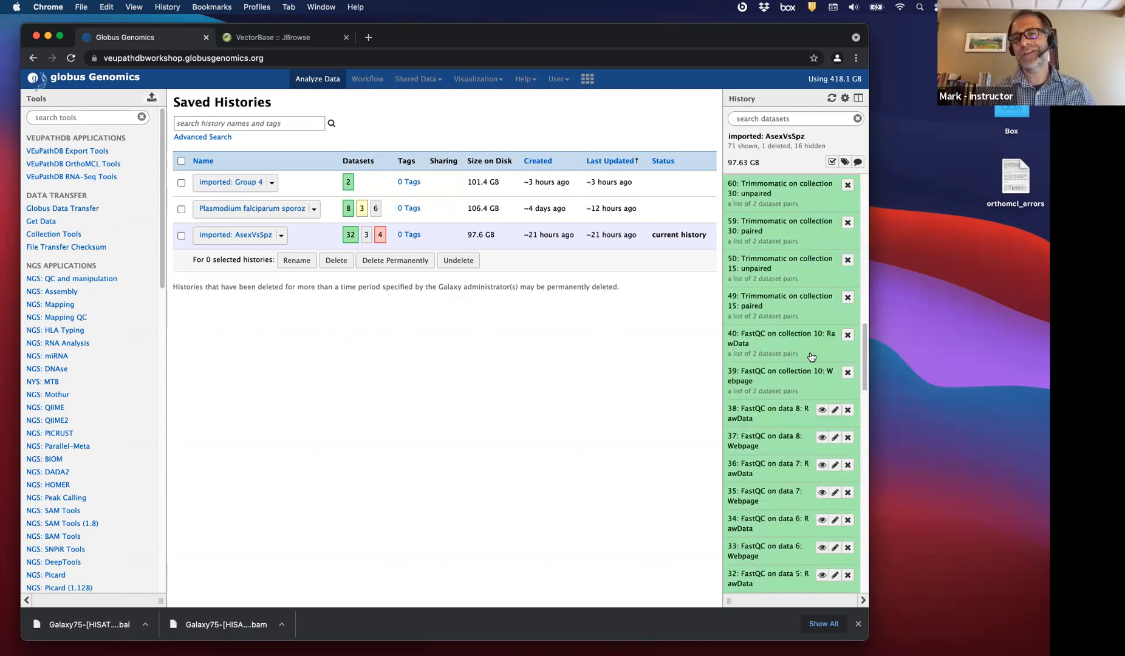
pyautogui.scroll(-8, 810, 357)
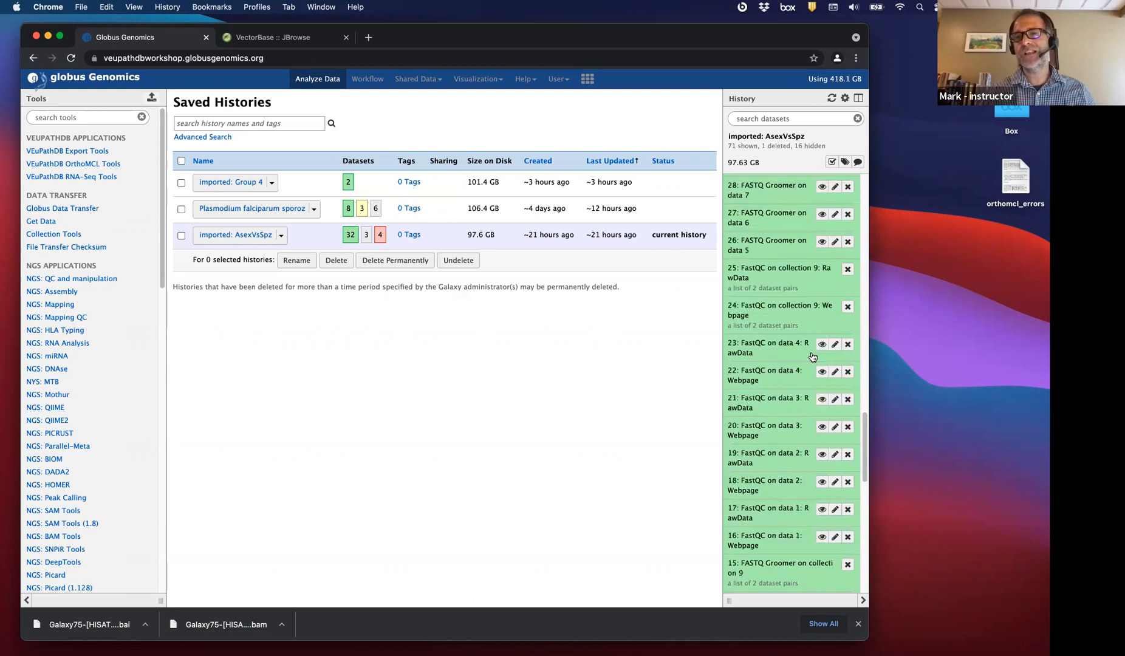
pyautogui.scroll(-3, 811, 359)
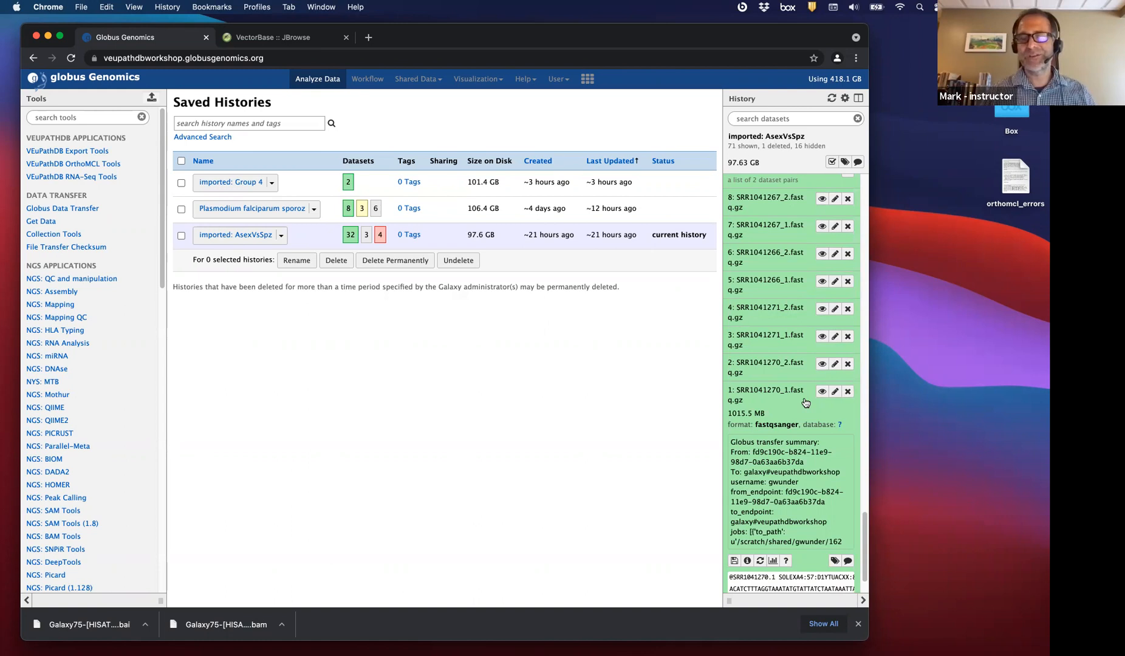
pyautogui.scroll(-2, 804, 402)
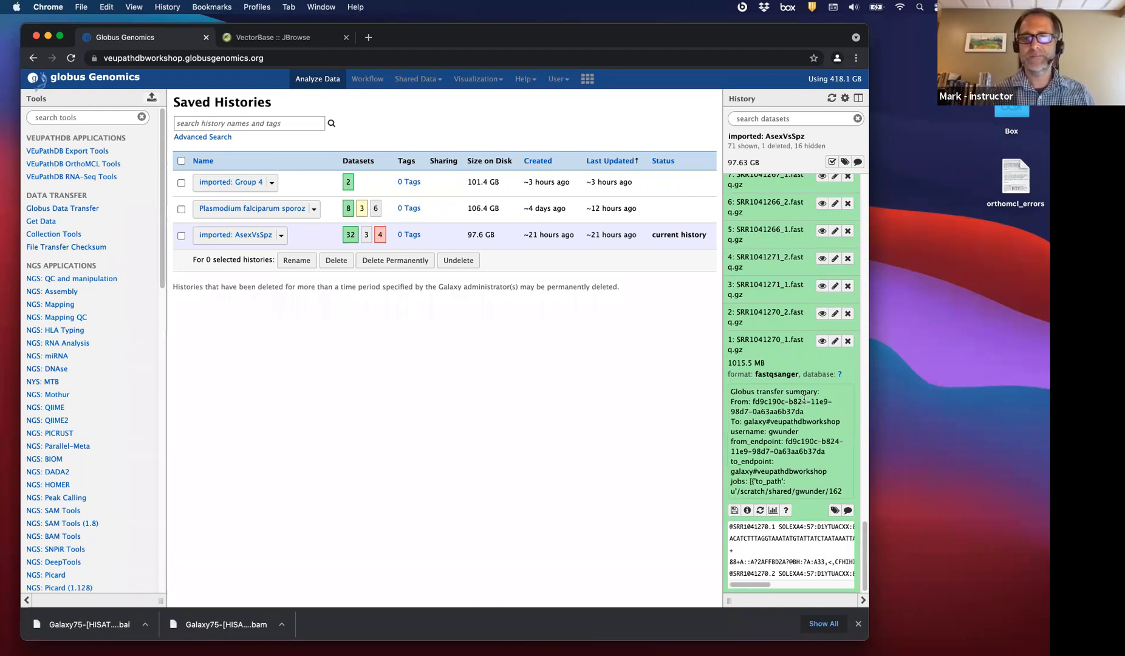
pyautogui.click(767, 341)
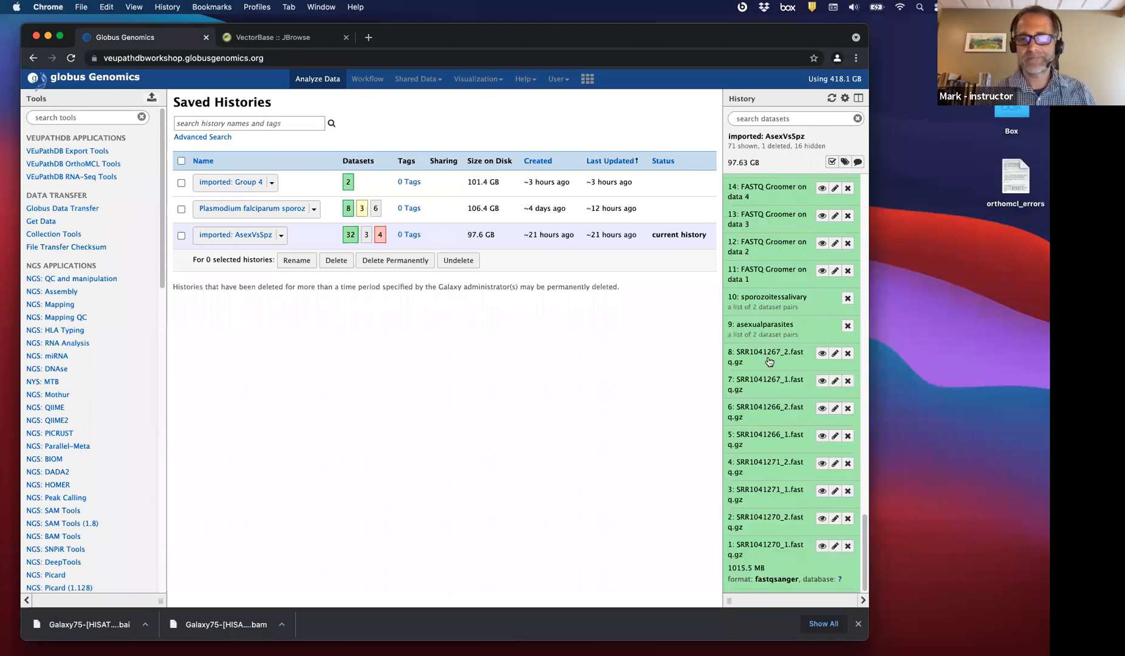
pyautogui.scroll(3, 775, 423)
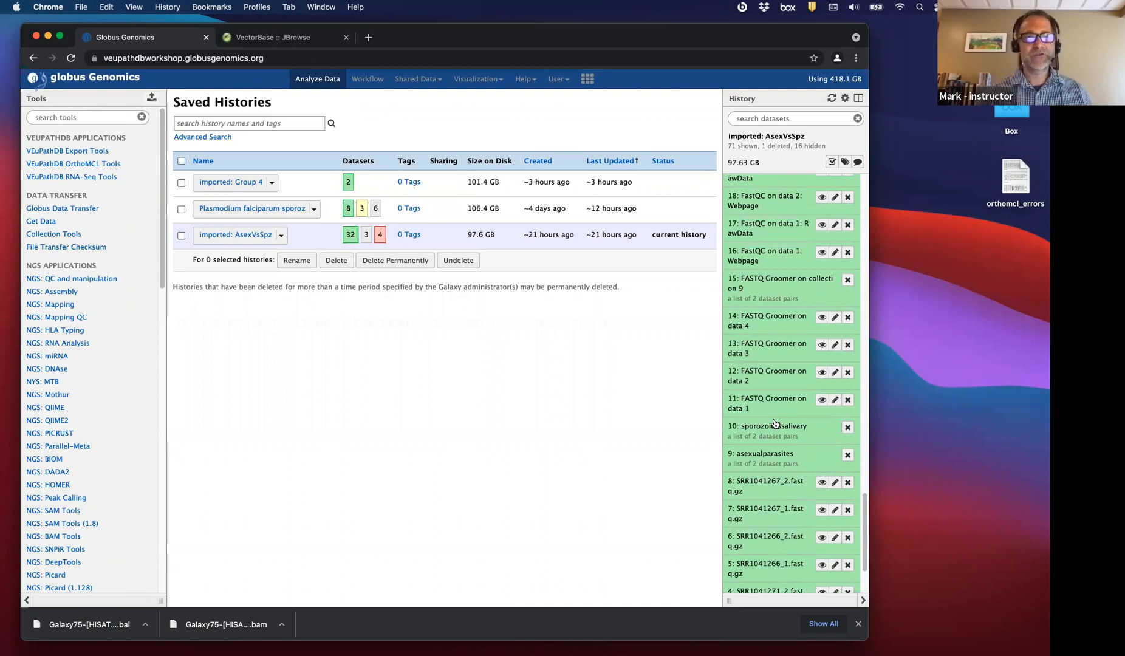
pyautogui.scroll(-4, 775, 423)
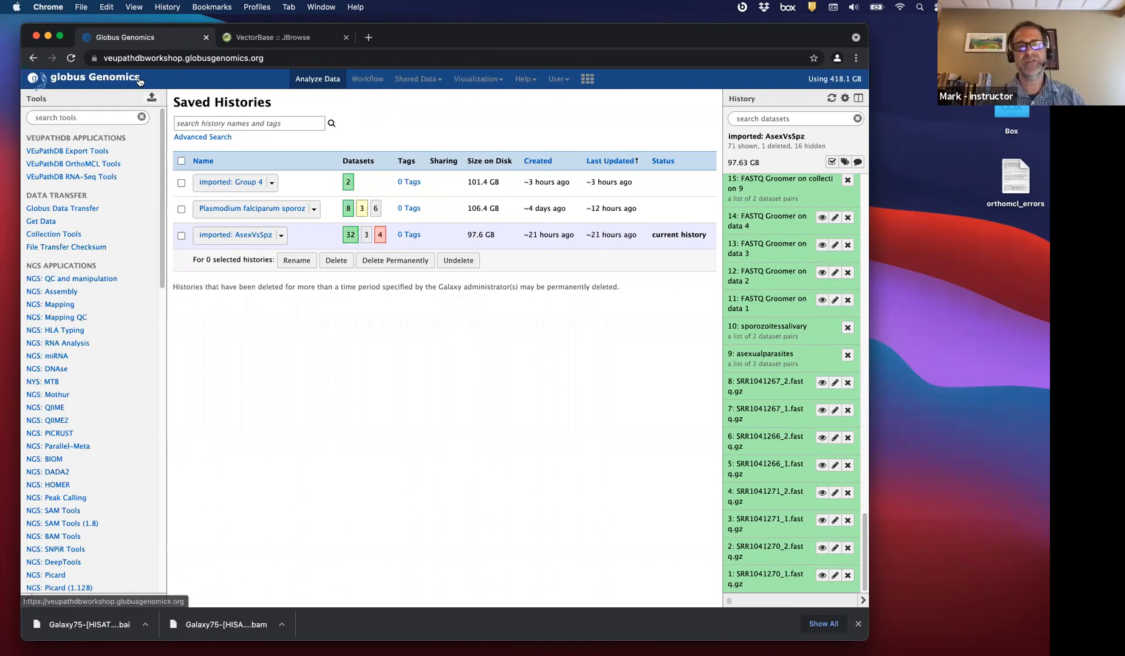
# Go to the VEuPathDB Galaxy home page and highlight the heading of the RNA-seq workflows for expression differences between two samples.
pyautogui.click(84, 84)
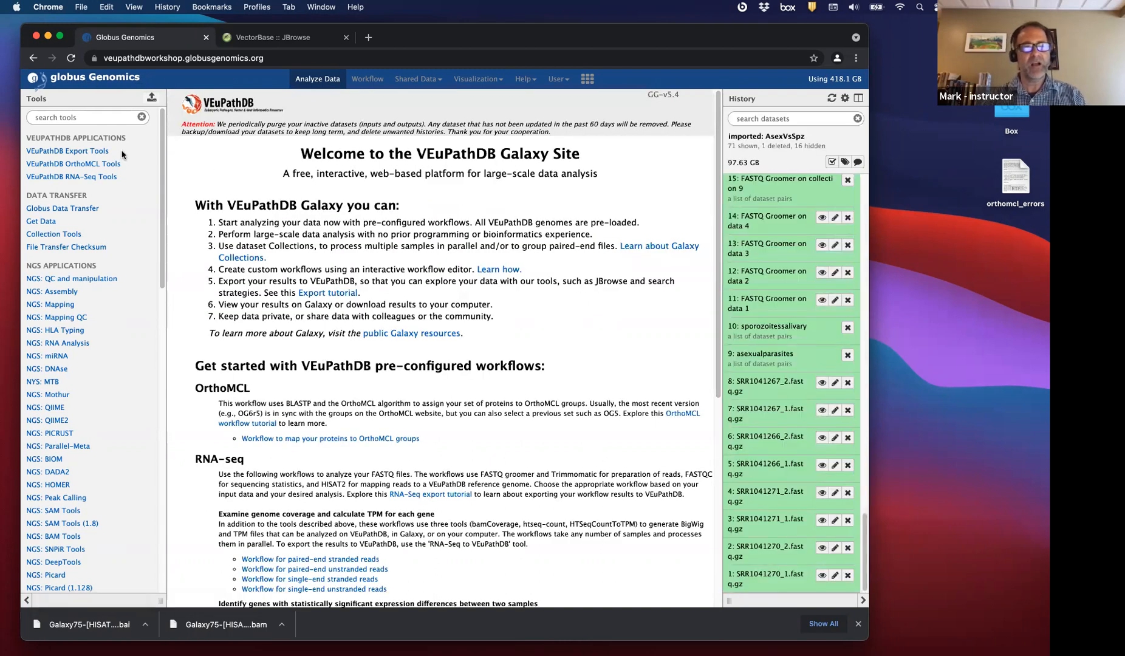
pyautogui.scroll(-3, 378, 500)
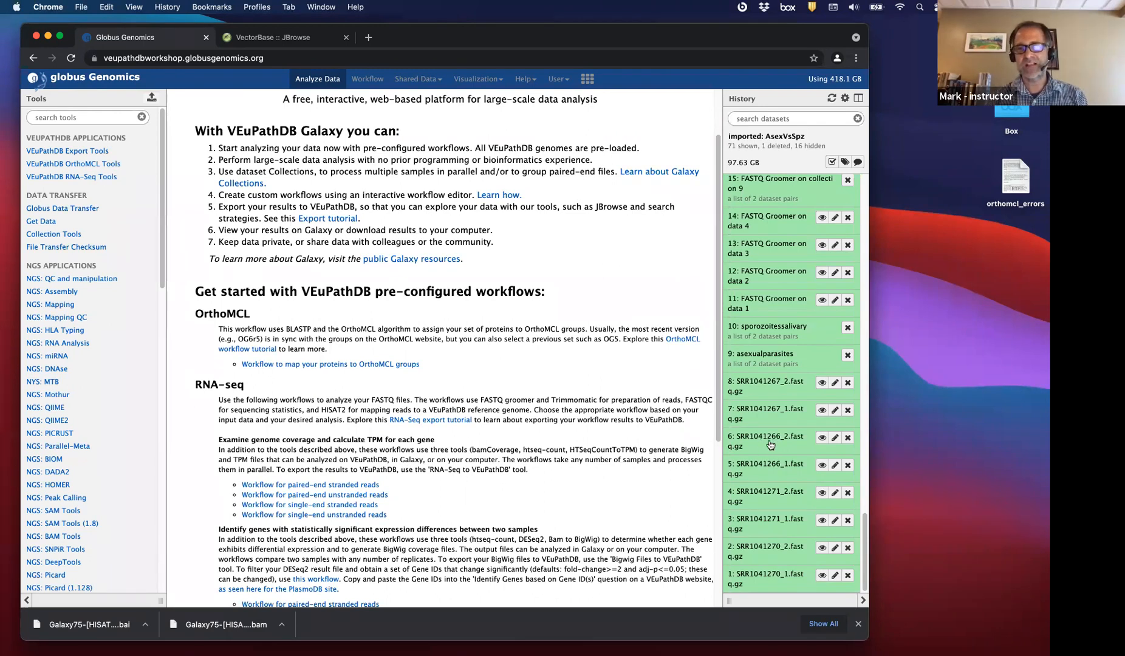
pyautogui.scroll(-3, 643, 465)
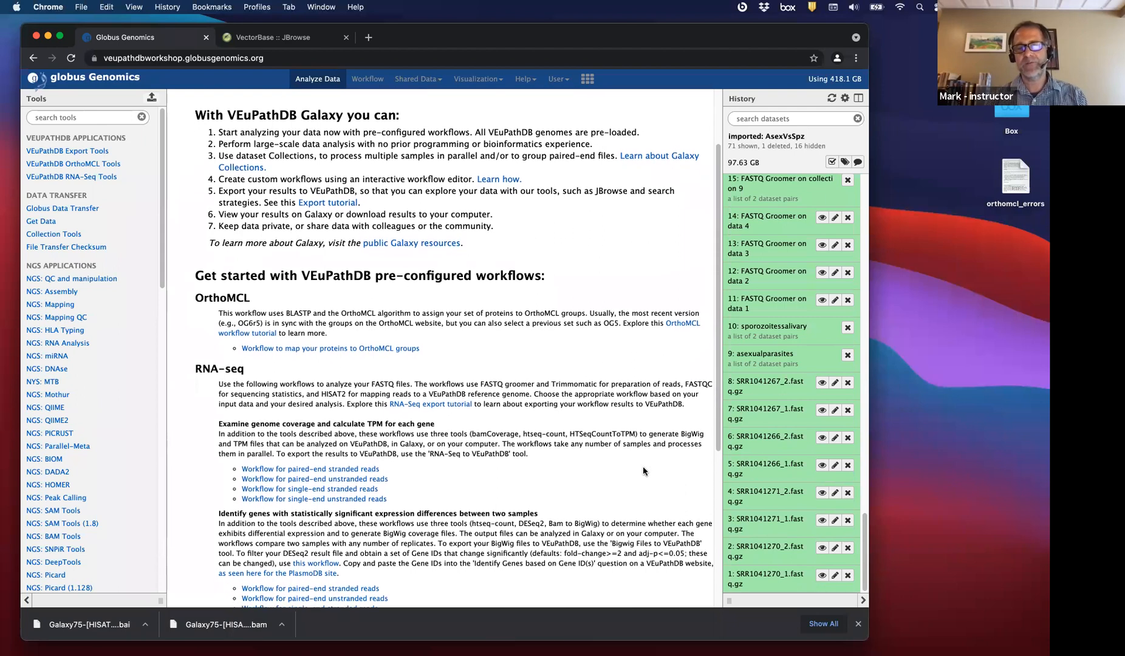
pyautogui.scroll(-5, 432, 419)
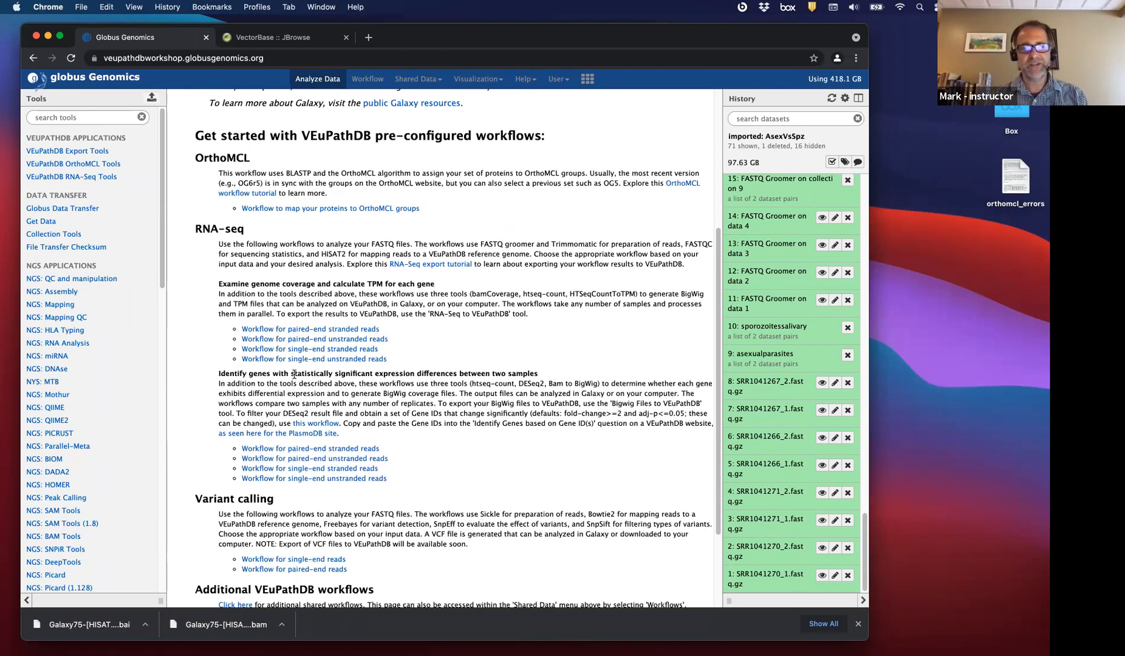
pyautogui.moveTo(278, 373); pyautogui.dragTo(512, 373)
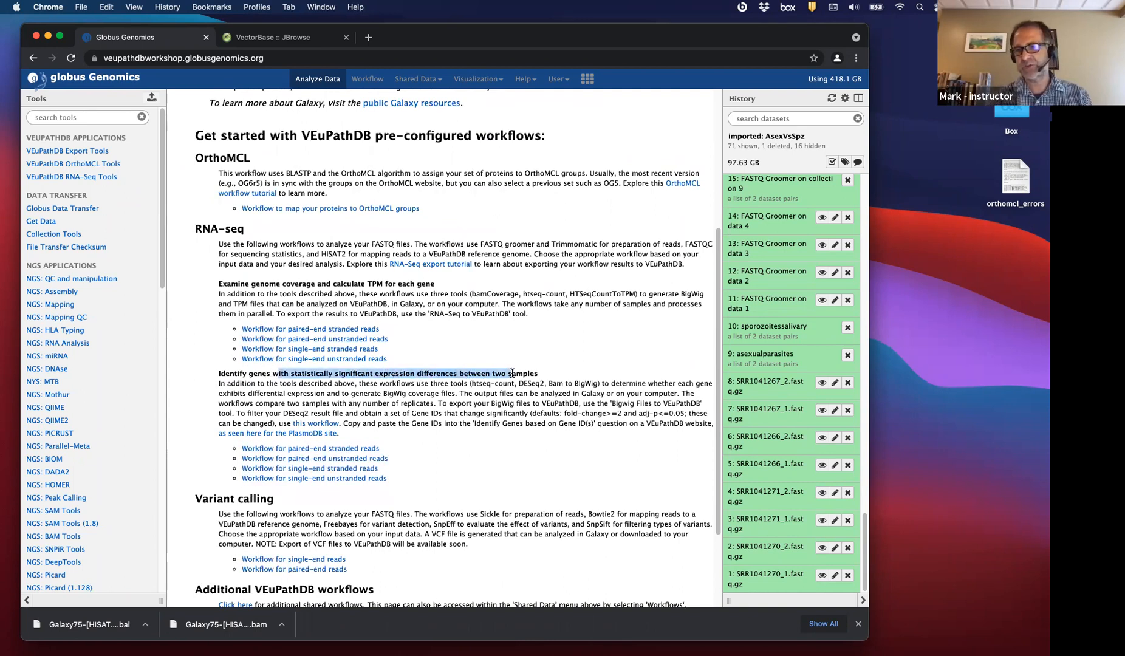
pyautogui.click(408, 458)
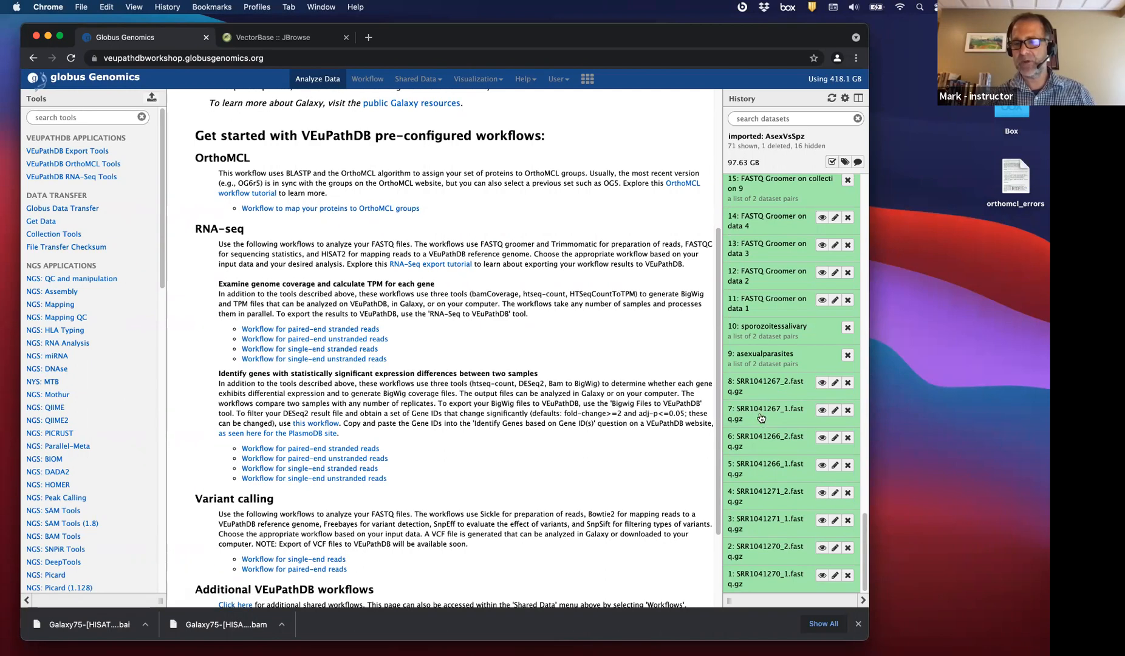
# Display the contents of SRR1041267_2.fastq.gz and highlight its first four-line read record.
pyautogui.click(823, 384)
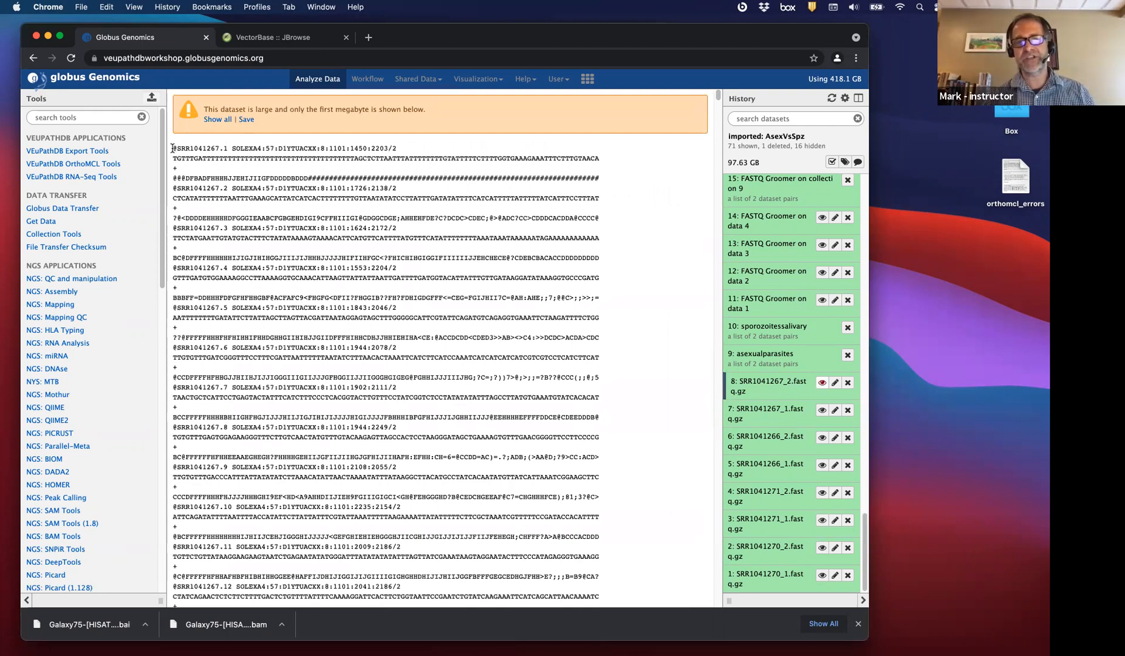
pyautogui.moveTo(172, 148); pyautogui.dragTo(615, 177)
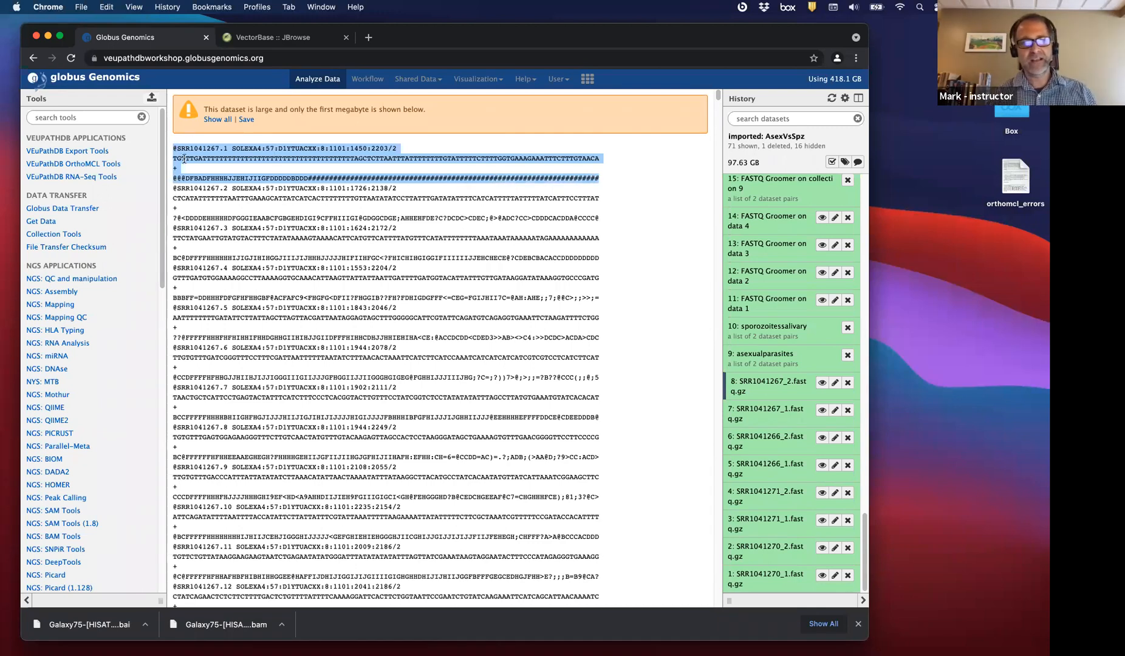
# Highlight parts of the first read's identifier line, followed by its whole sequence line.
pyautogui.click(173, 144)
pyautogui.moveTo(172, 148); pyautogui.dragTo(402, 147)
pyautogui.doubleClick(183, 148)
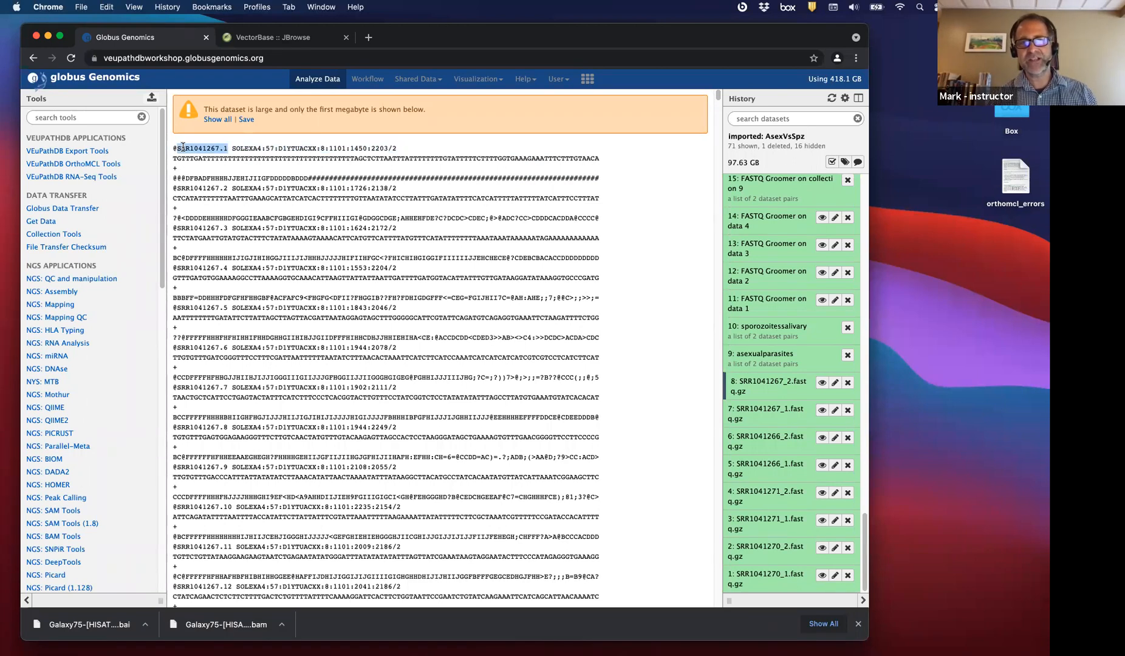
pyautogui.click(250, 148)
pyautogui.moveTo(288, 149); pyautogui.dragTo(288, 148)
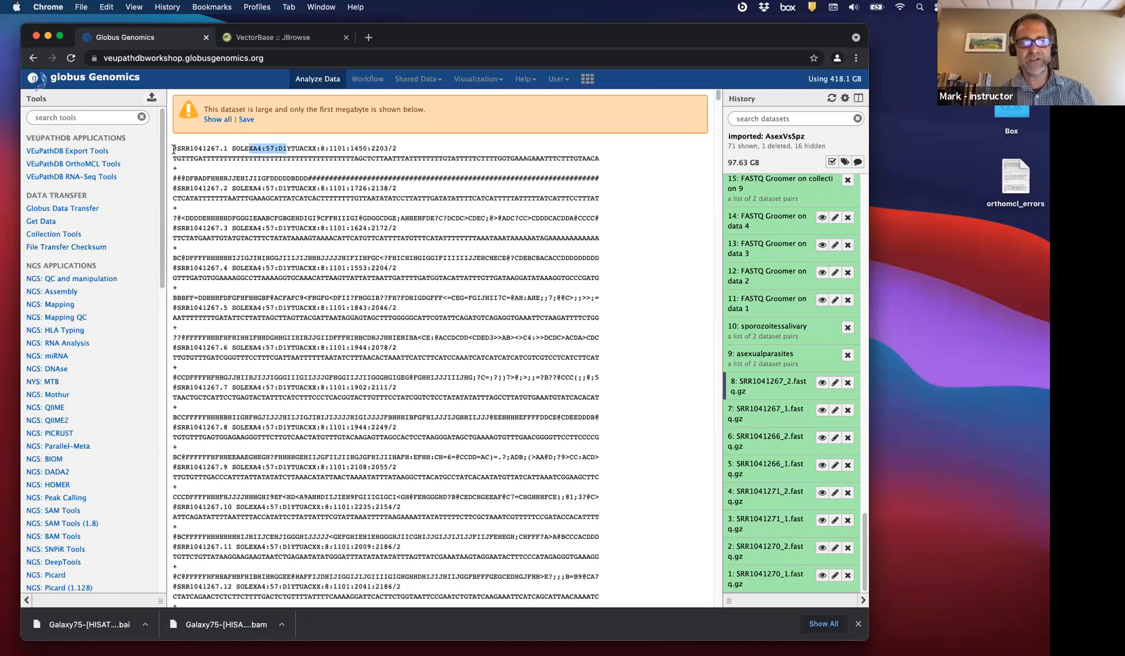
pyautogui.moveTo(173, 148); pyautogui.dragTo(224, 150)
pyautogui.click(199, 157)
pyautogui.doubleClick(199, 157)
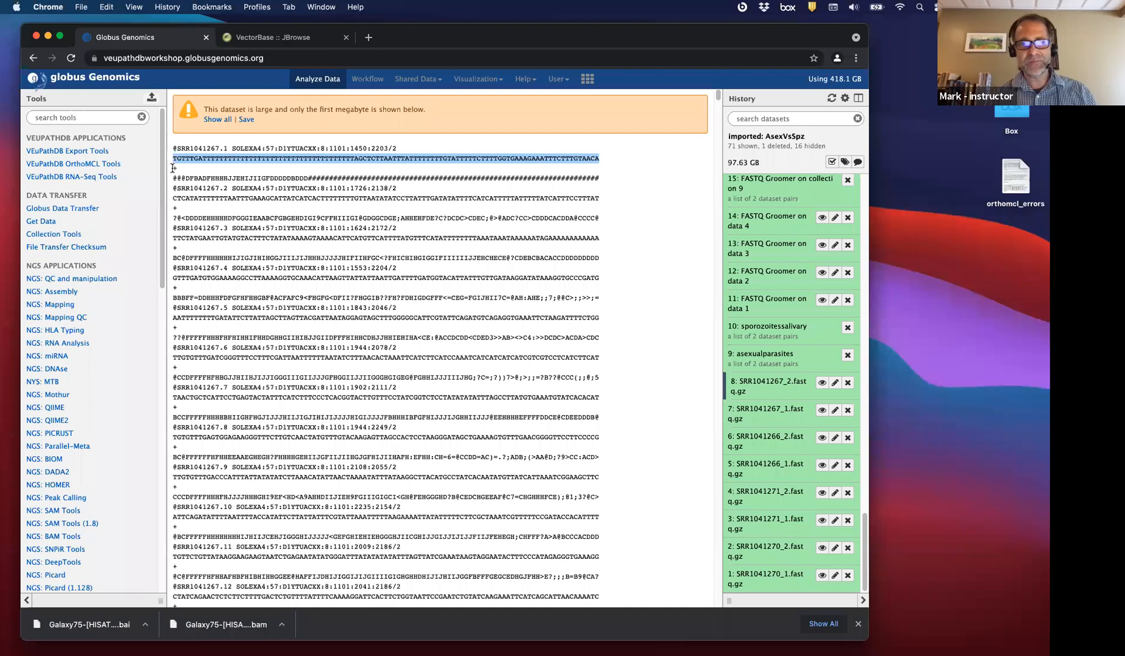
# Highlight the first read's plus separator line, followed by its whole quality line and the run of # characters ending it.
pyautogui.moveTo(173, 167); pyautogui.dragTo(178, 168)
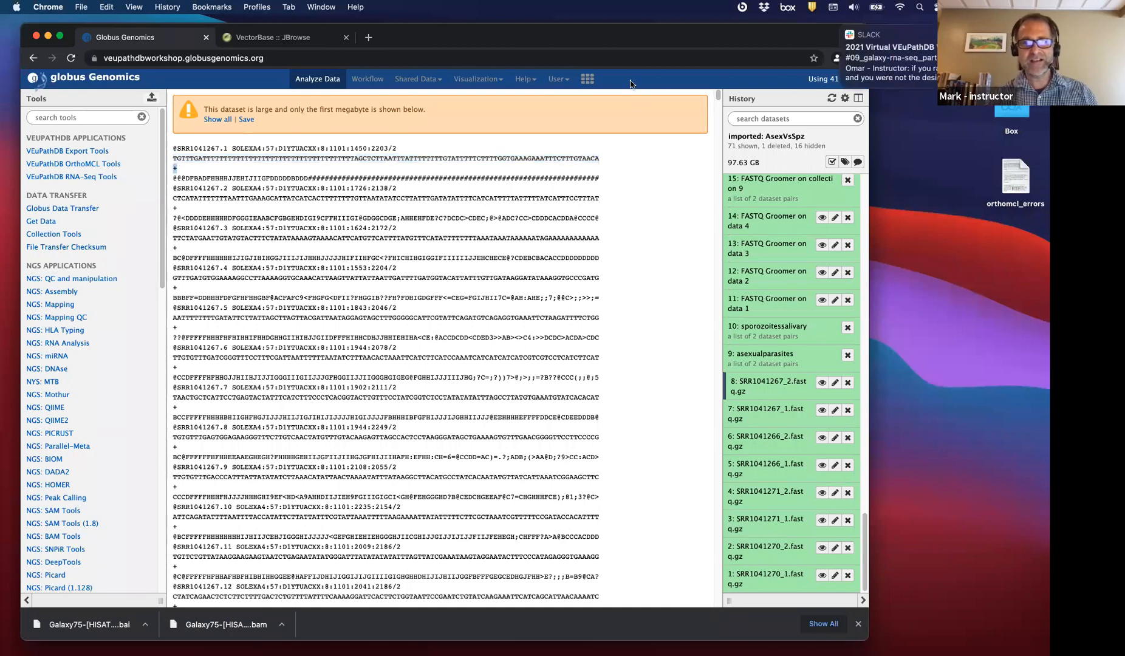
pyautogui.click(176, 179)
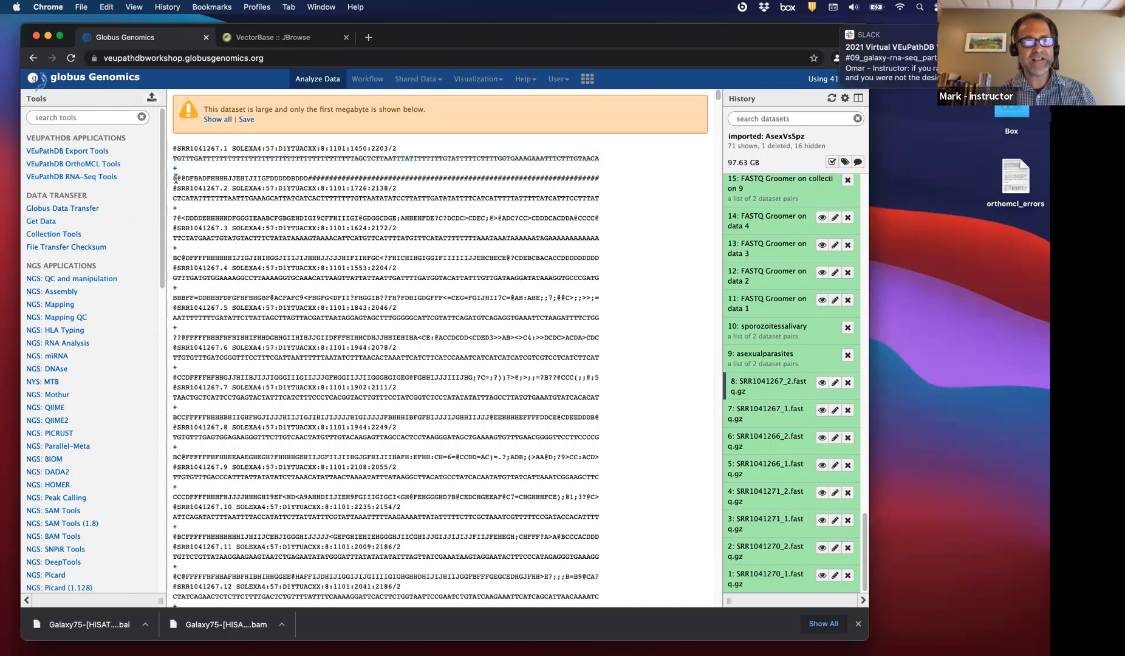
pyautogui.moveTo(173, 178); pyautogui.dragTo(609, 177)
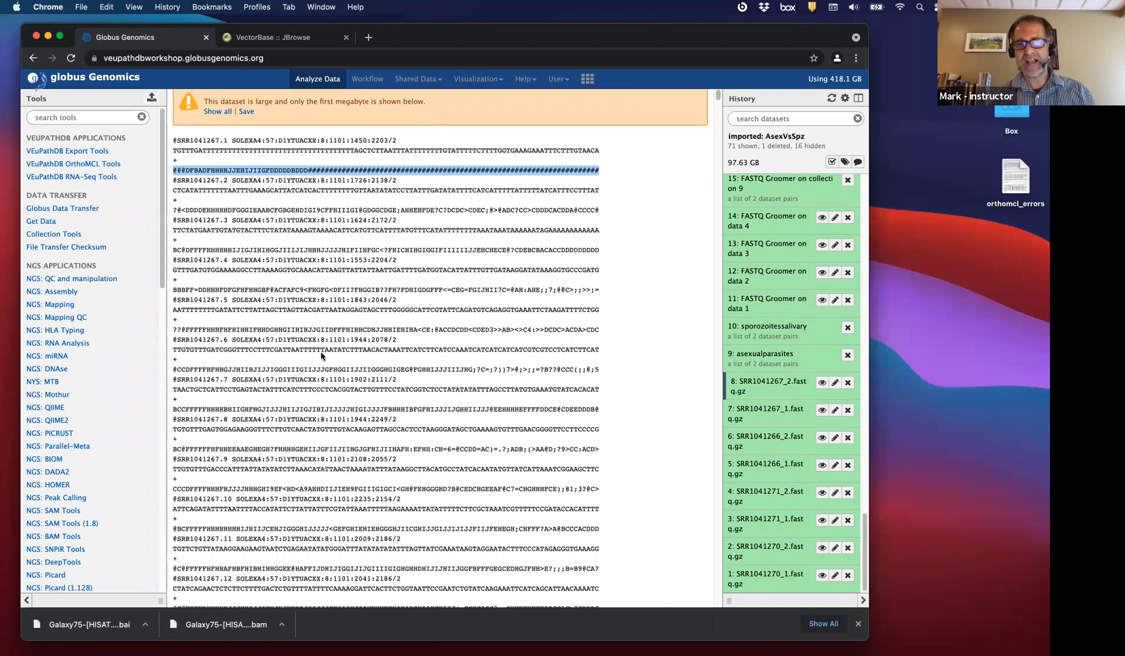
pyautogui.moveTo(311, 178); pyautogui.dragTo(450, 188)
pyautogui.click(449, 188)
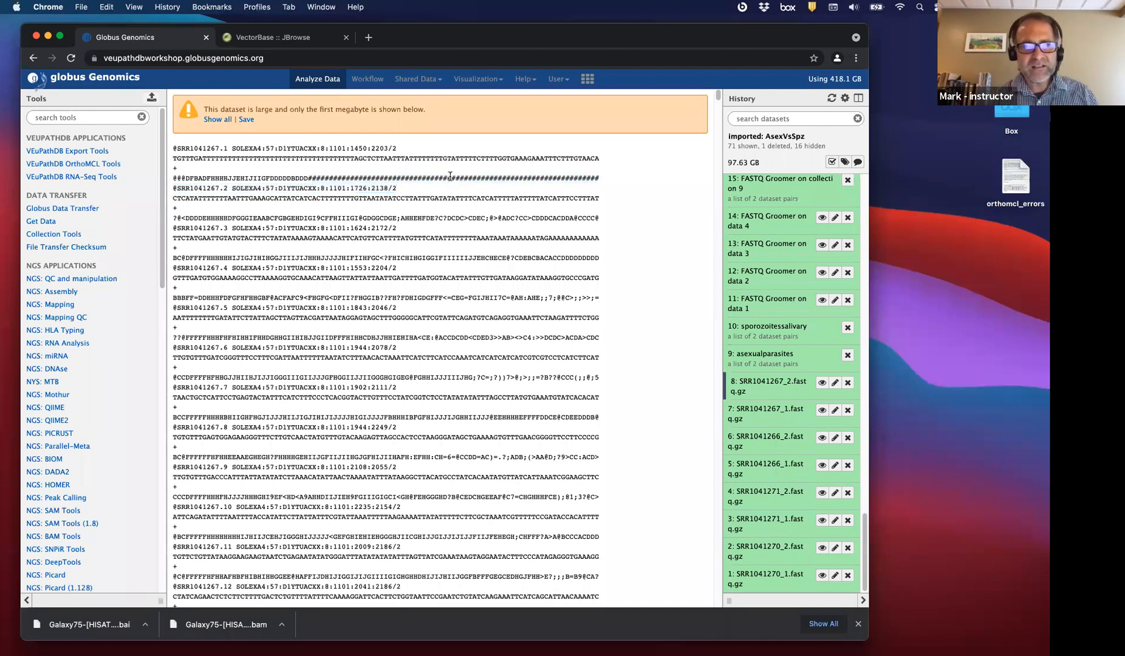
# Compare the quality lines of the first several reads and highlight part of the # run in the first read's quality line.
pyautogui.scroll(-1, 441, 181)
pyautogui.scroll(-3, 437, 186)
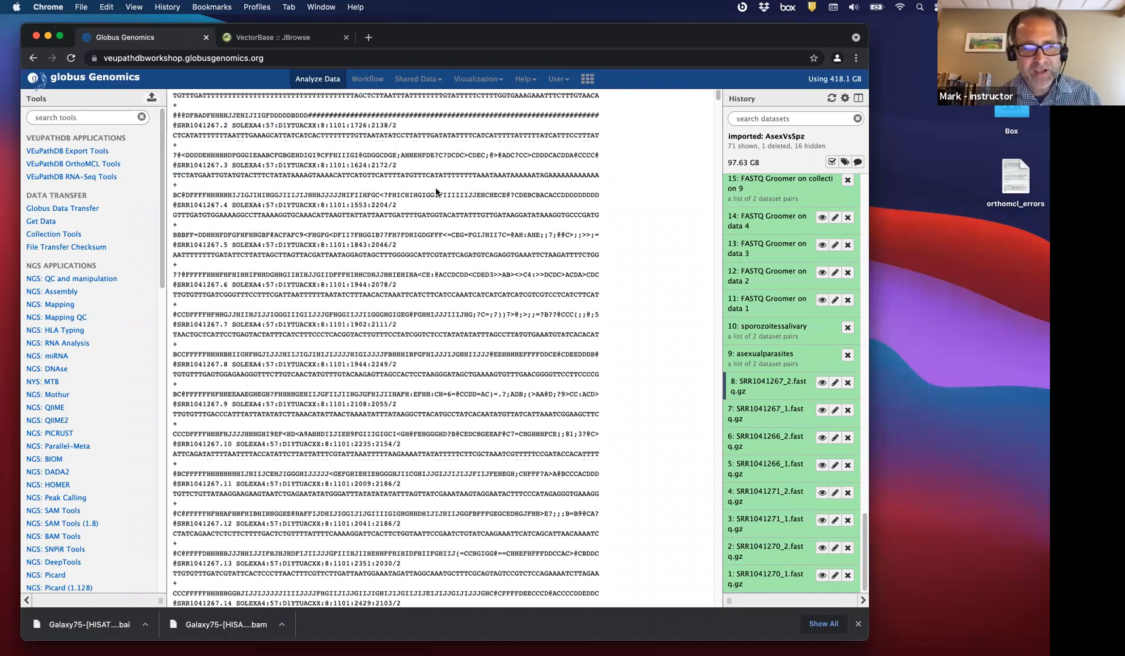
pyautogui.scroll(3, 436, 192)
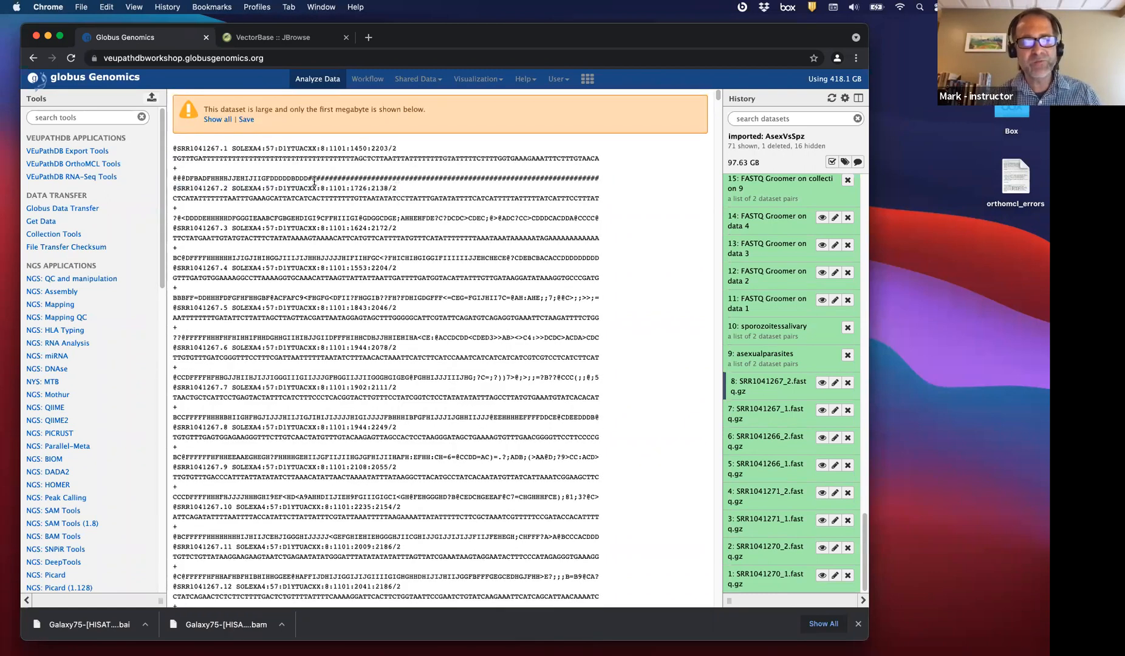
pyautogui.scroll(-1, 367, 319)
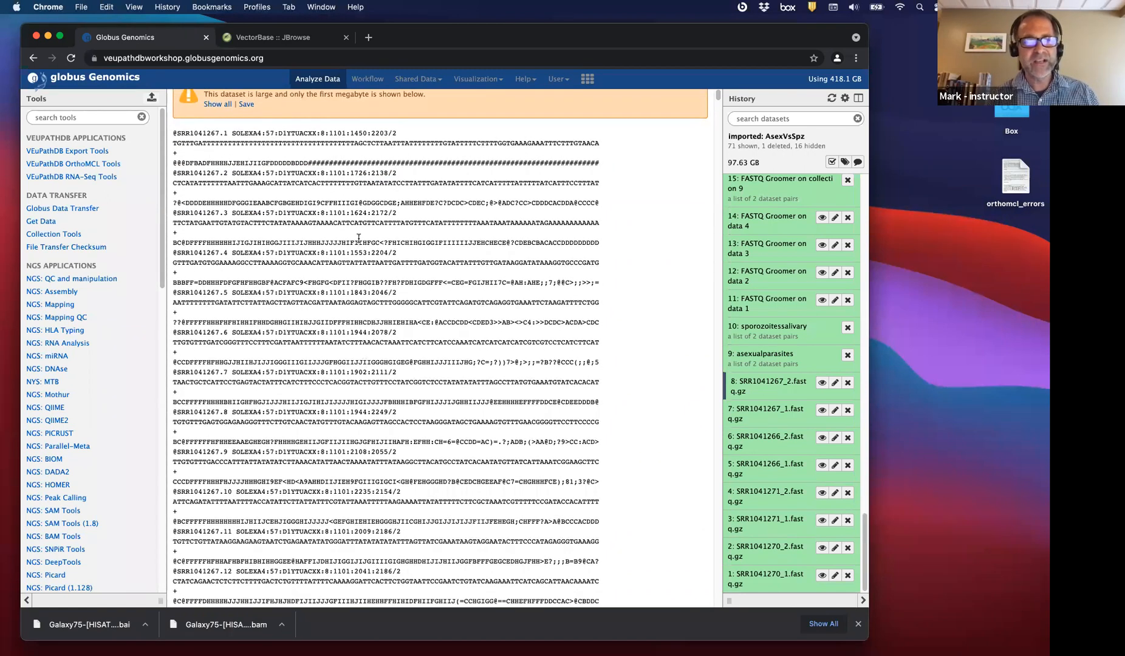
pyautogui.scroll(1, 383, 280)
pyautogui.scroll(-1, 387, 274)
pyautogui.scroll(1, 385, 285)
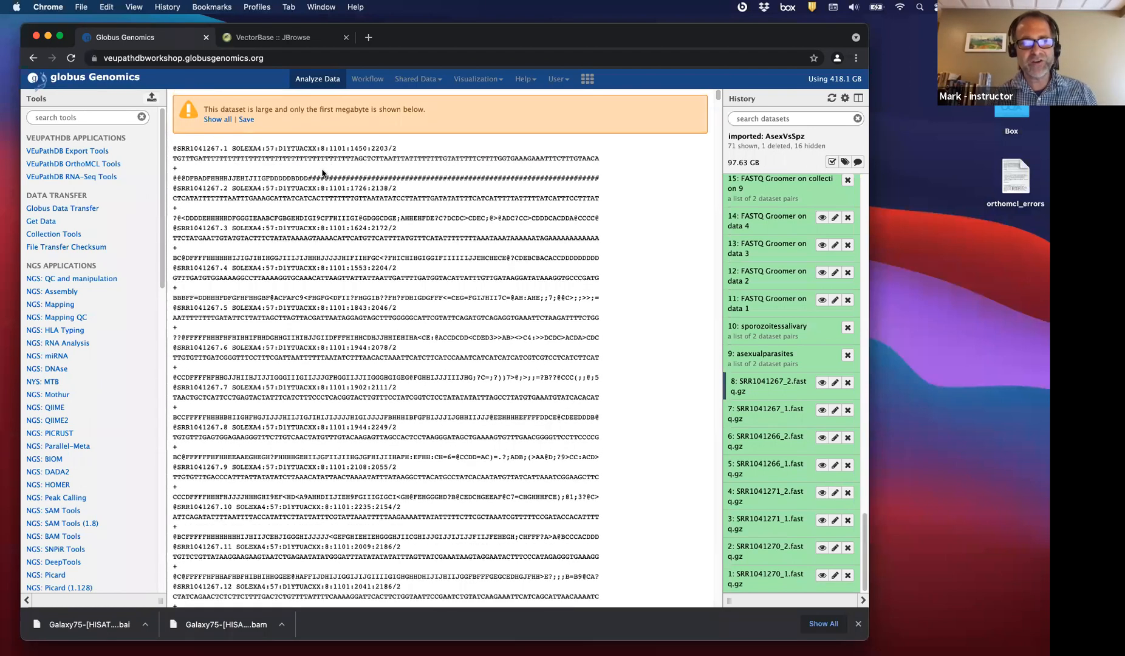
pyautogui.moveTo(325, 176); pyautogui.dragTo(393, 174)
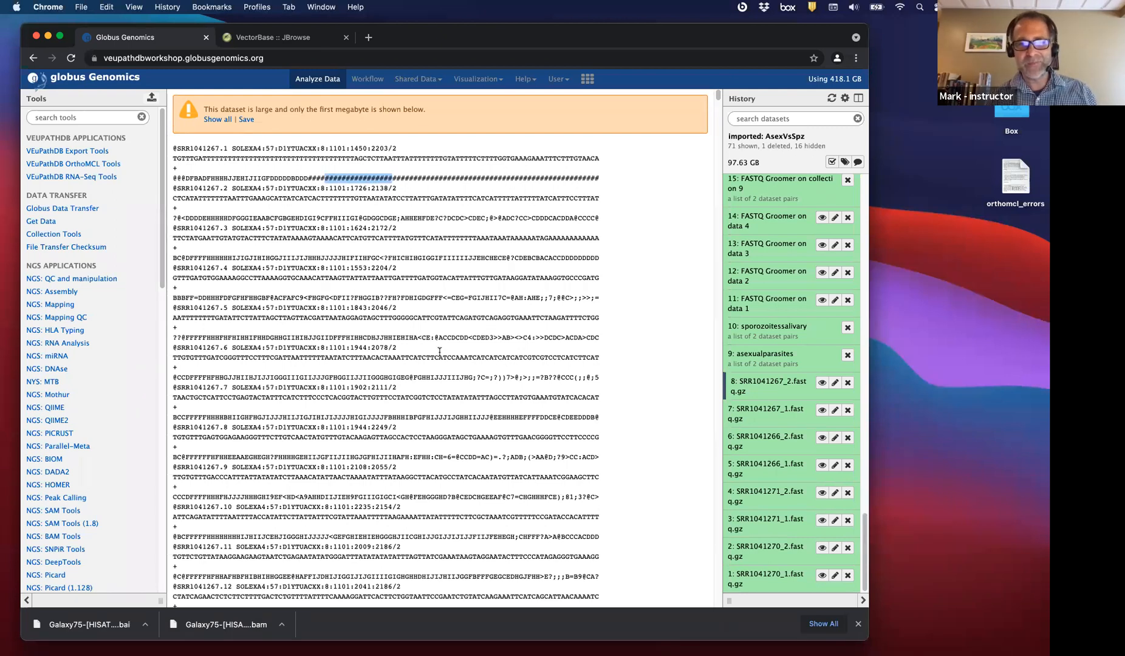
# Highlight the opening characters of the quality line of read SRR1041267.13.
pyautogui.scroll(-3, 439, 352)
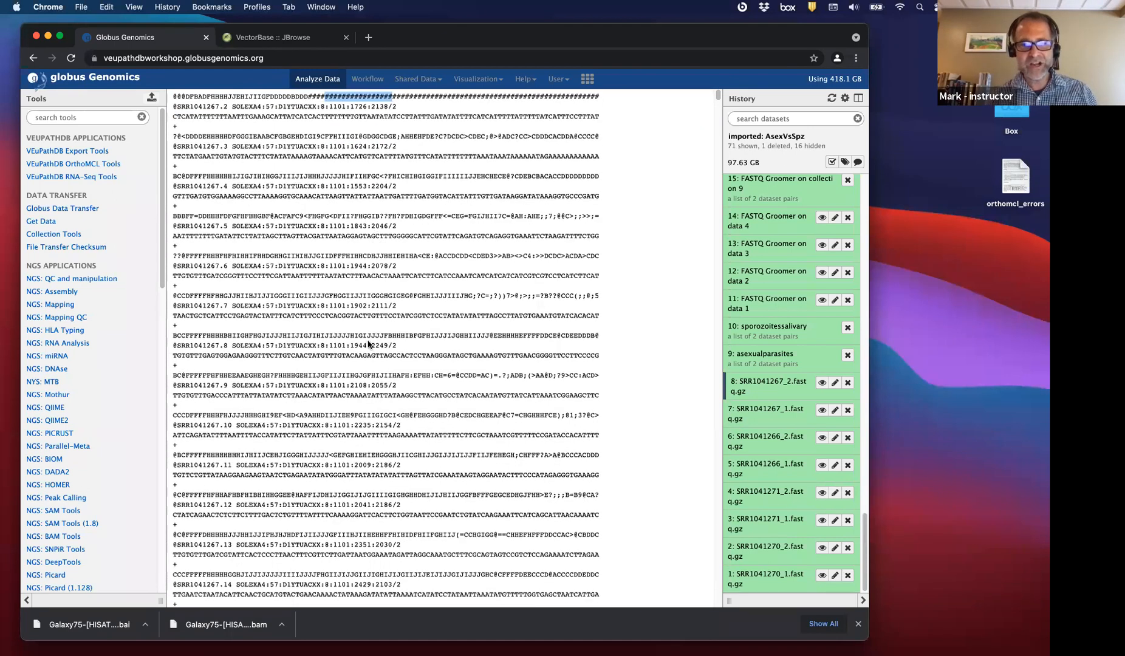
pyautogui.scroll(-6, 368, 343)
pyautogui.scroll(-1, 286, 453)
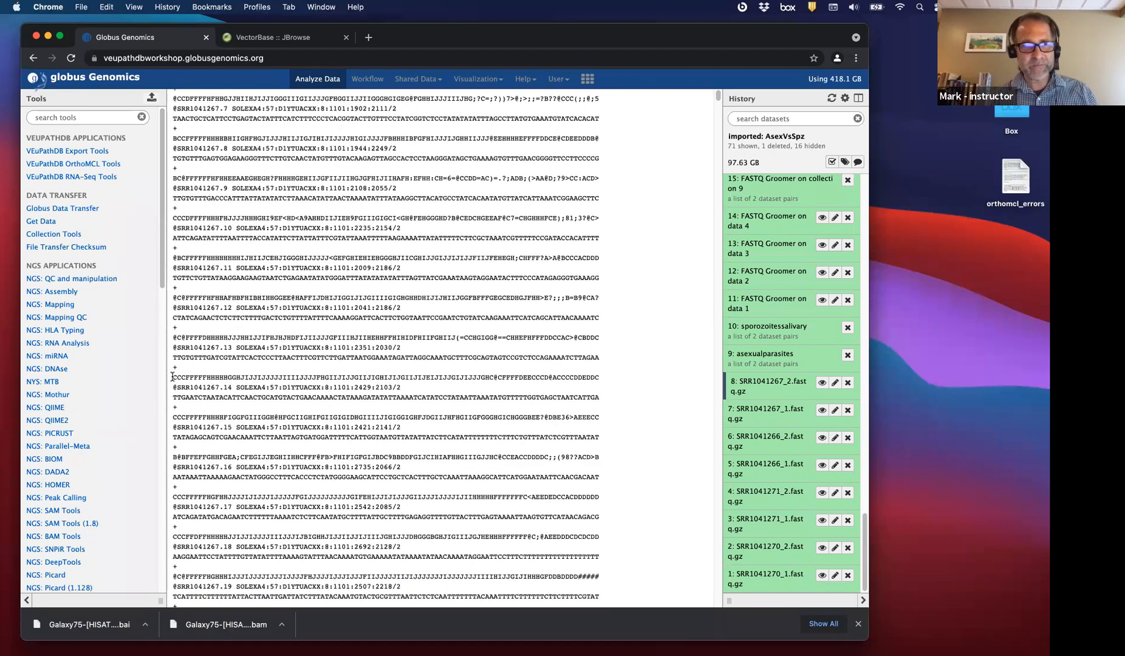
pyautogui.moveTo(173, 377); pyautogui.dragTo(241, 379)
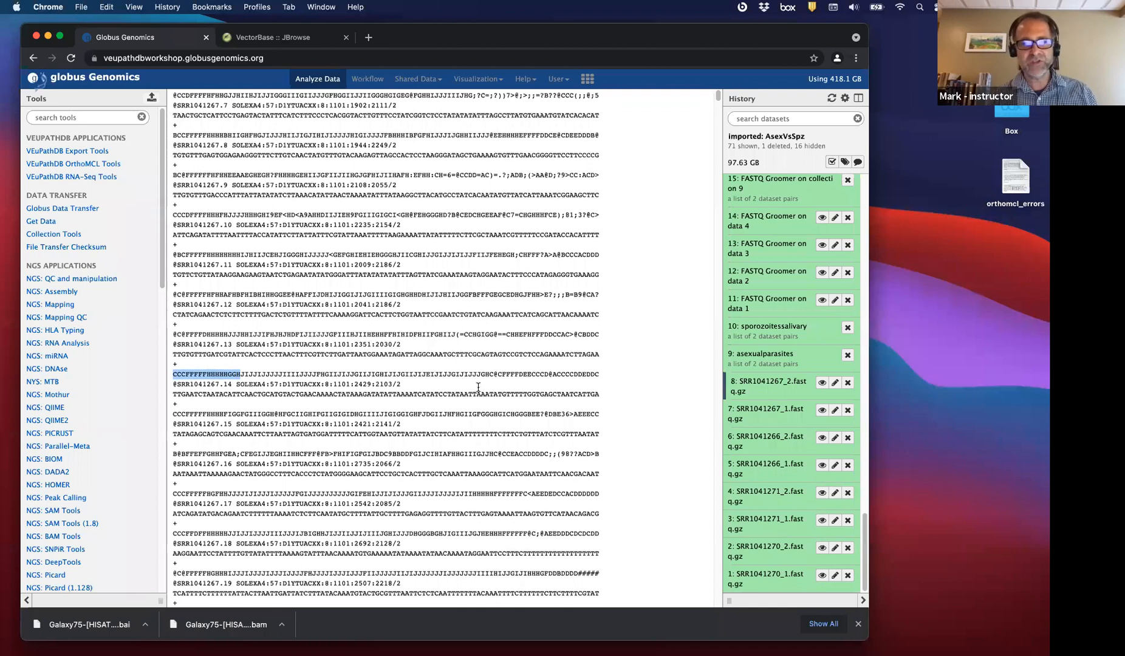
# Review the FASTQ Groomer datasets in the history and highlight most of the first read's quality line.
pyautogui.scroll(10, 480, 389)
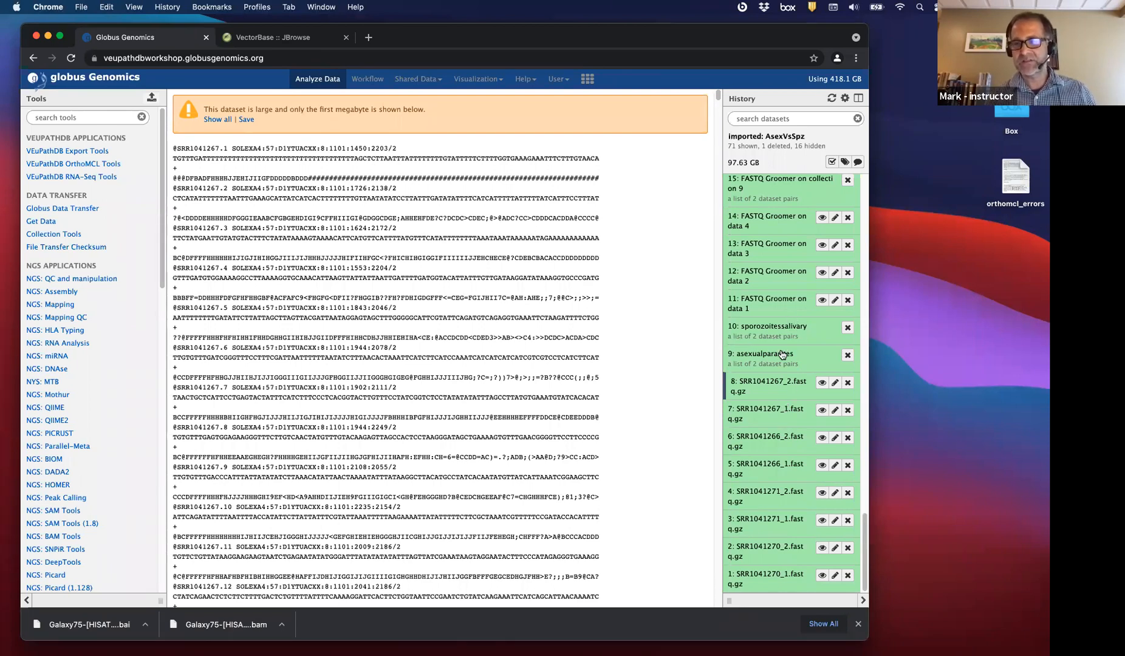
pyautogui.scroll(3, 783, 352)
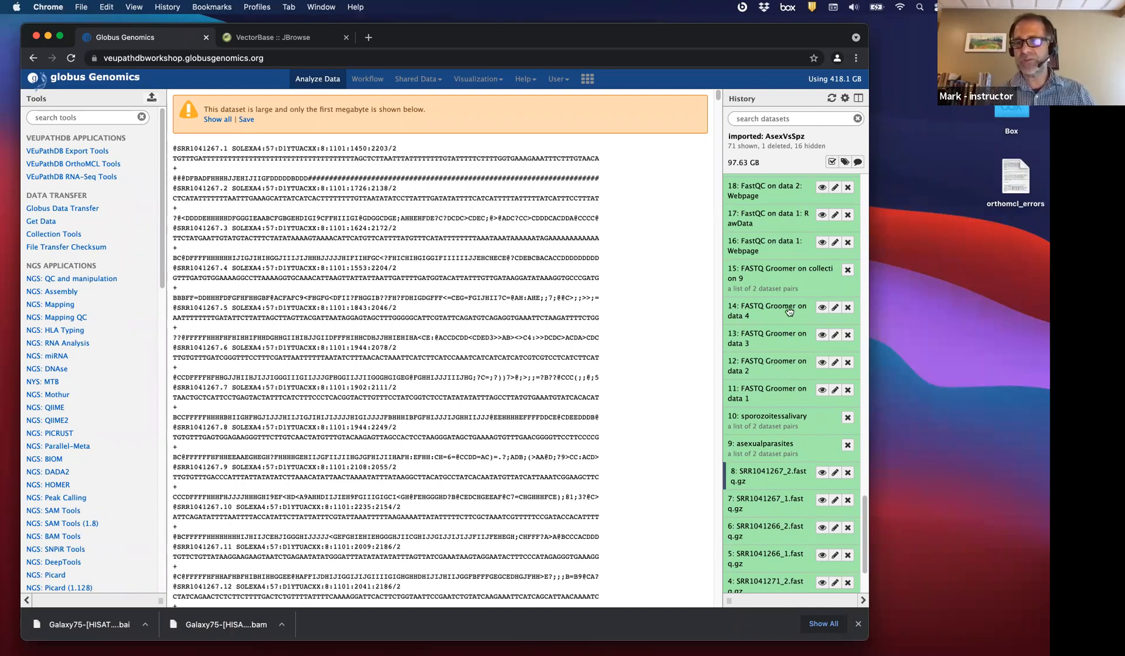
pyautogui.scroll(1, 784, 328)
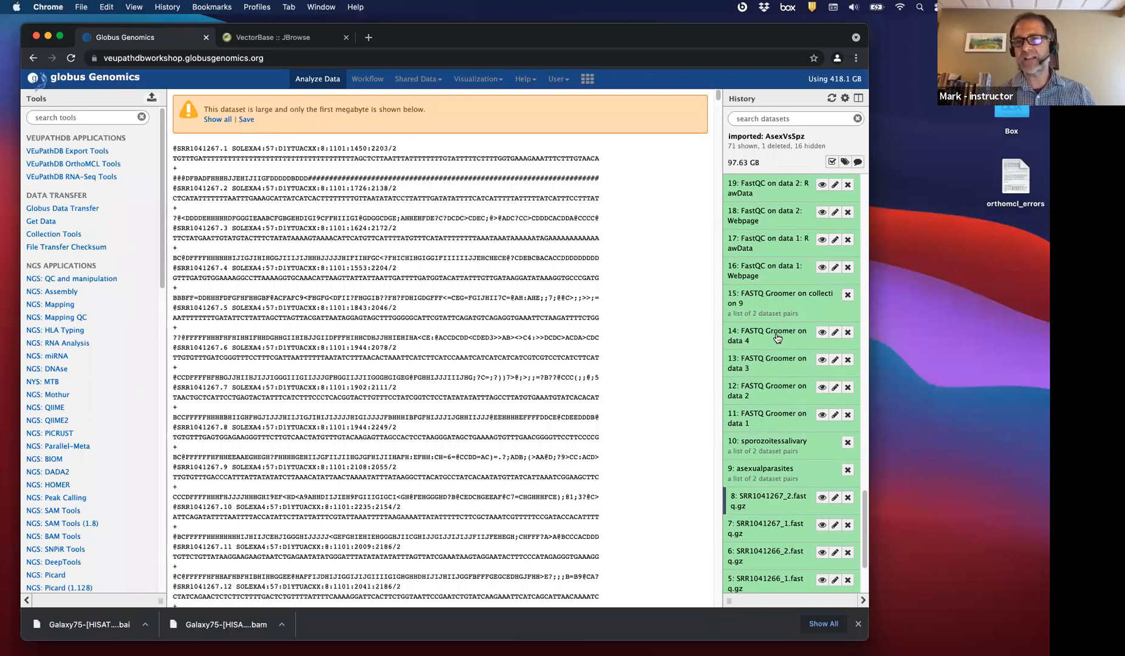
pyautogui.scroll(1, 768, 221)
pyautogui.scroll(-3, 776, 378)
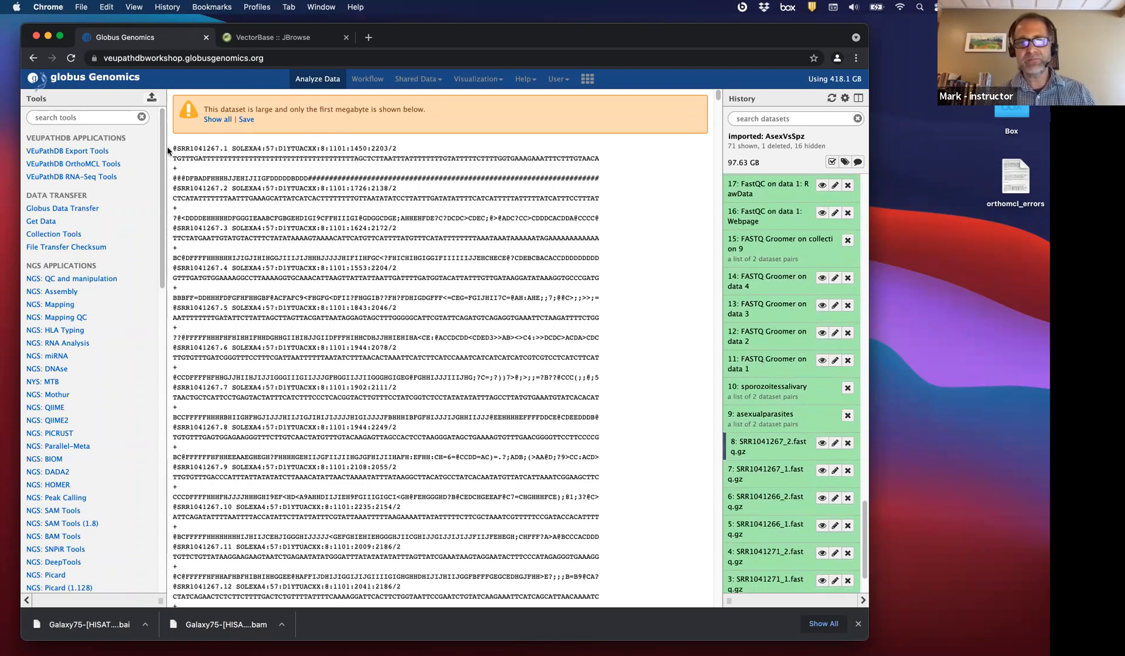
pyautogui.moveTo(174, 148); pyautogui.dragTo(492, 184)
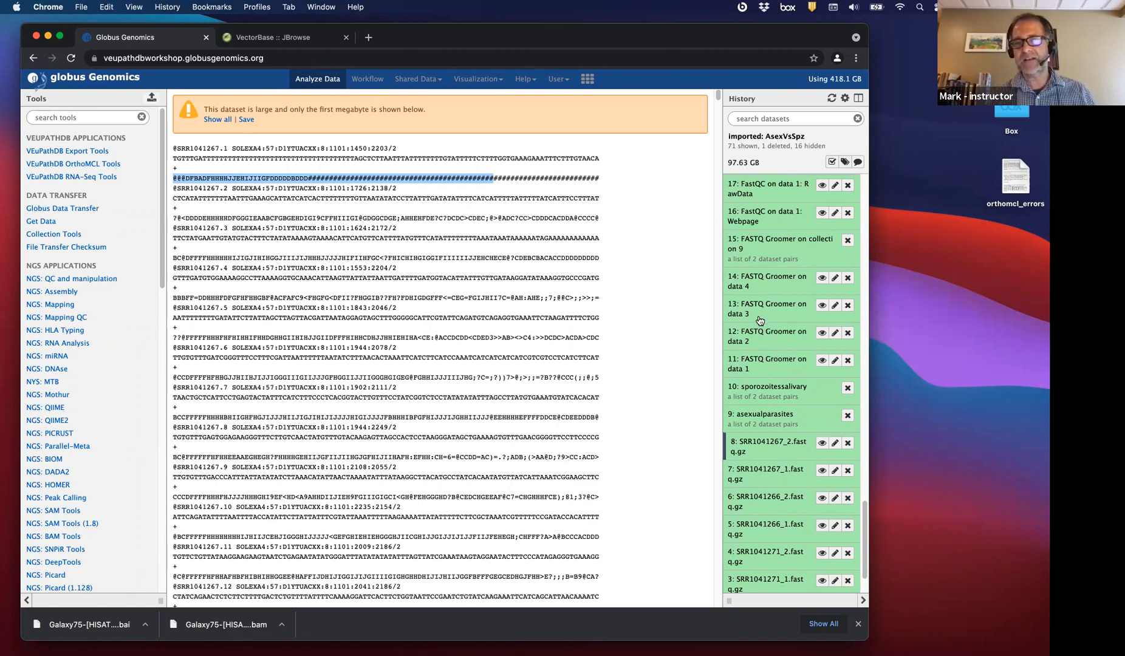
# Expand the history dataset "FastQC on data 1: Webpage" and display its report.
pyautogui.scroll(3, 760, 320)
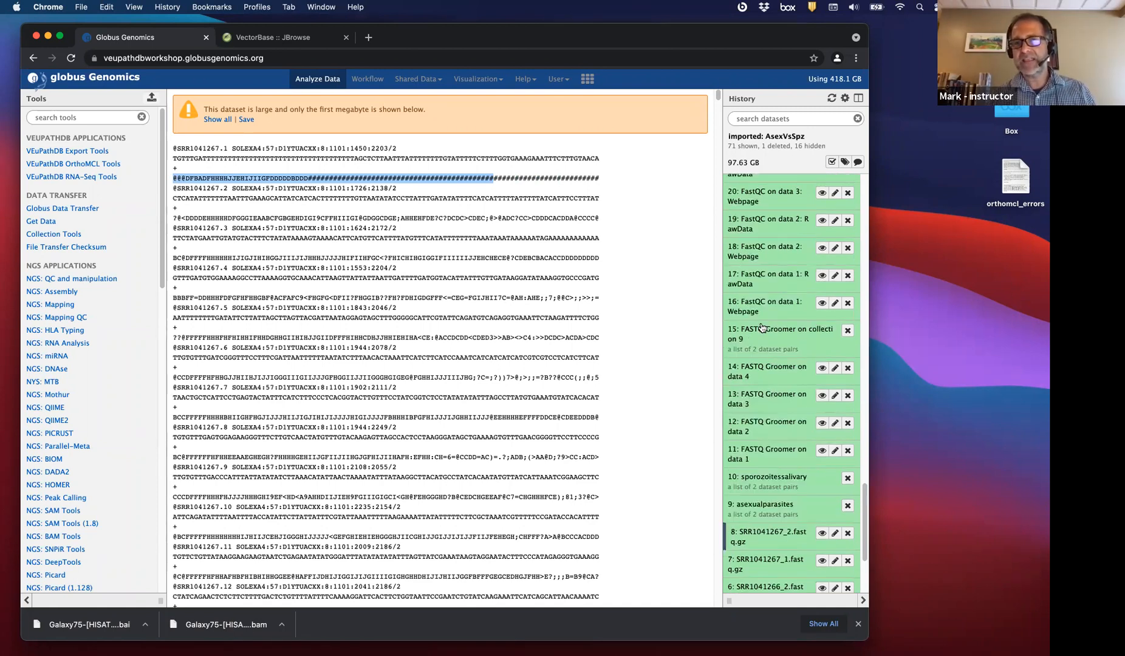
pyautogui.scroll(1, 760, 413)
pyautogui.scroll(2, 762, 423)
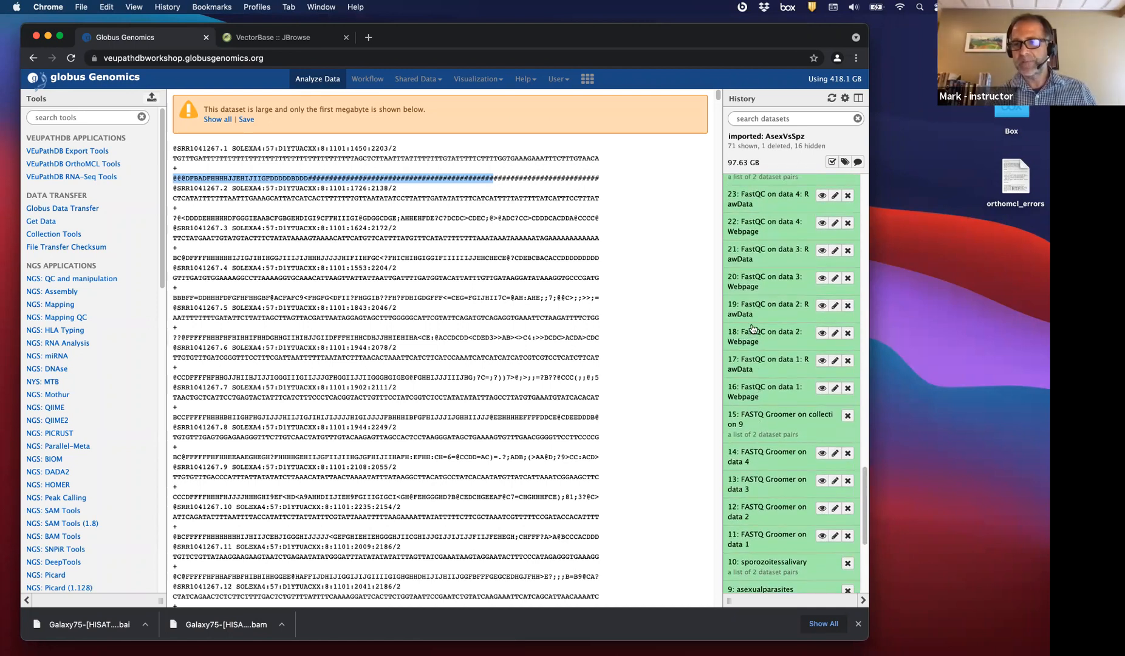
pyautogui.click(764, 392)
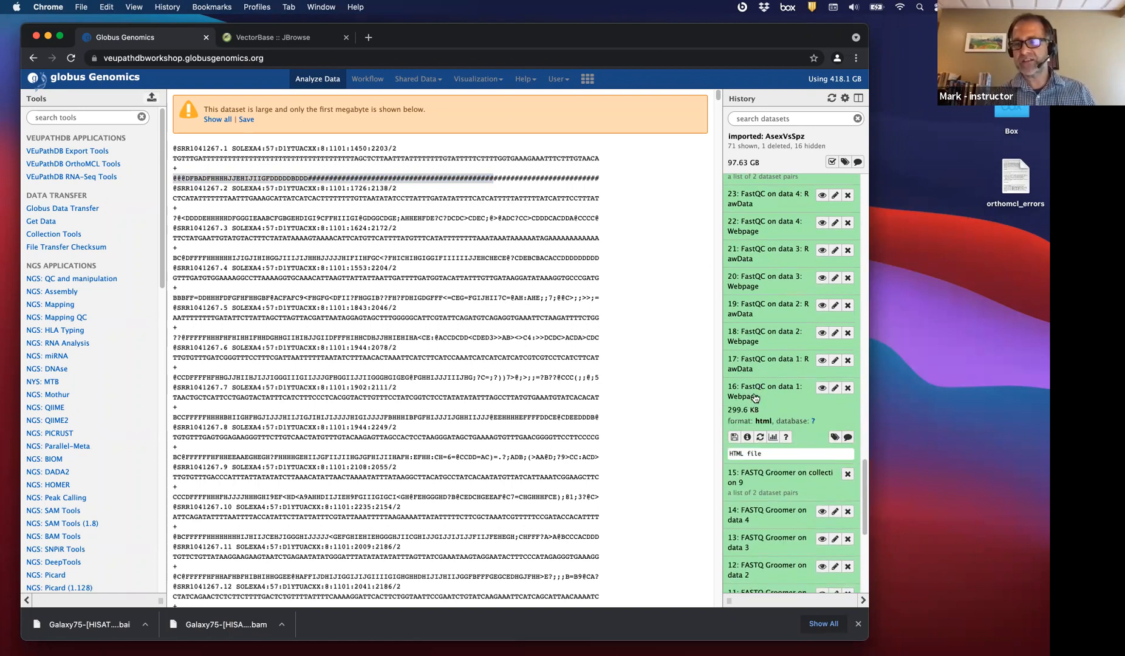
pyautogui.click(821, 388)
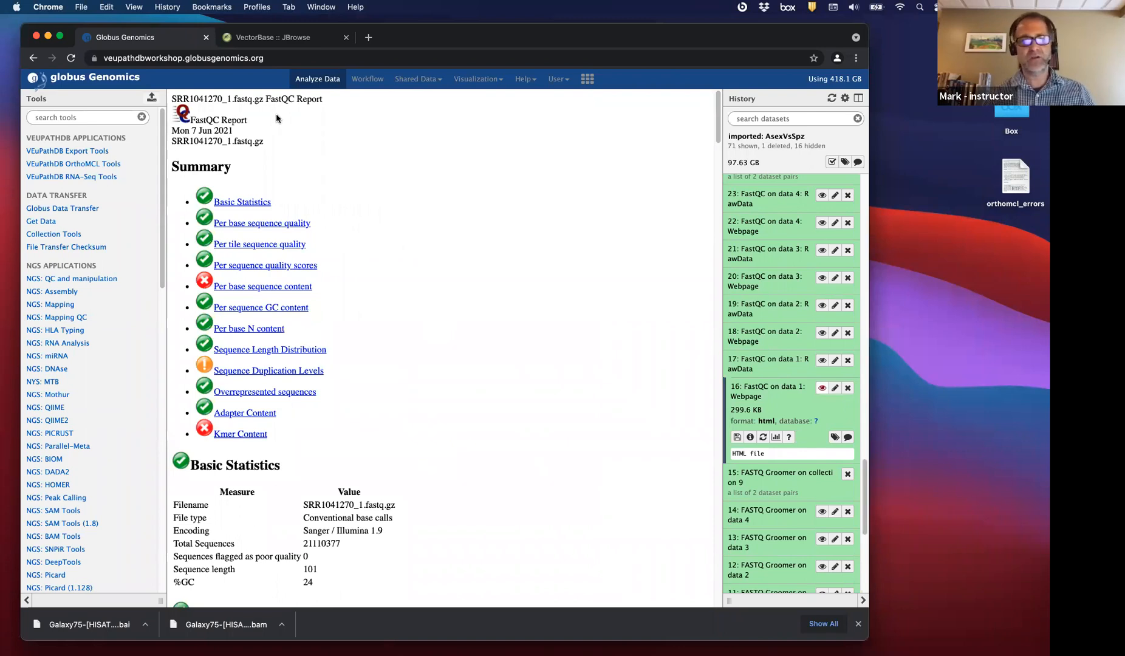
# Review the FastQC report's summary list and highlight the Encoding value in its Basic Statistics.
pyautogui.scroll(-2, 284, 184)
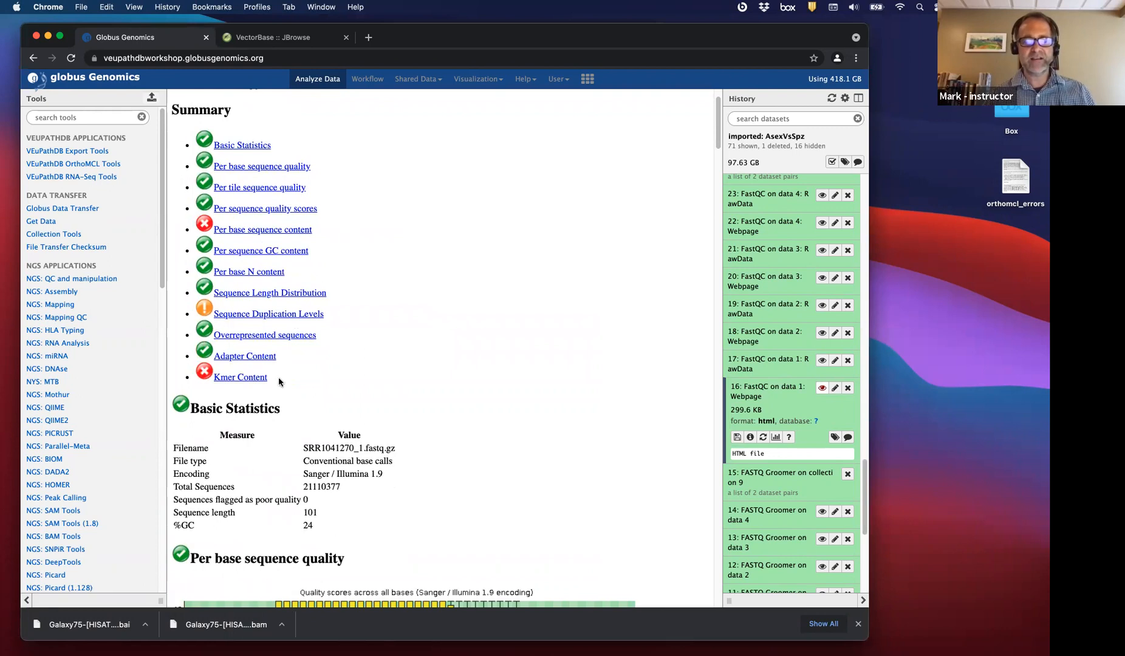
pyautogui.scroll(-1, 297, 383)
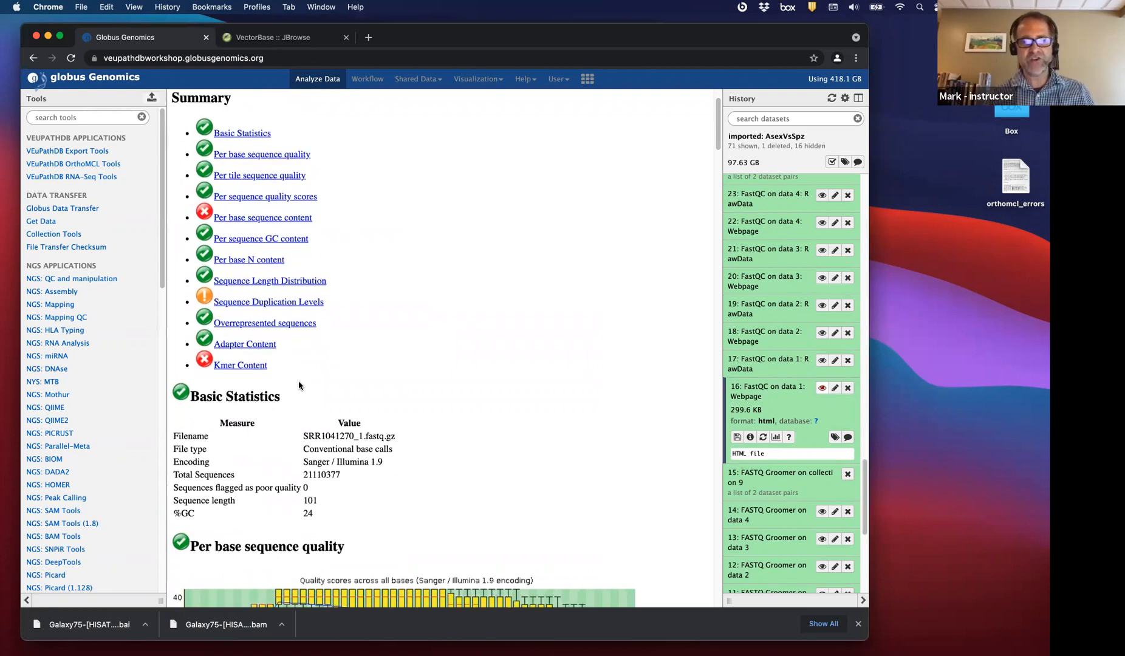
pyautogui.scroll(2, 306, 390)
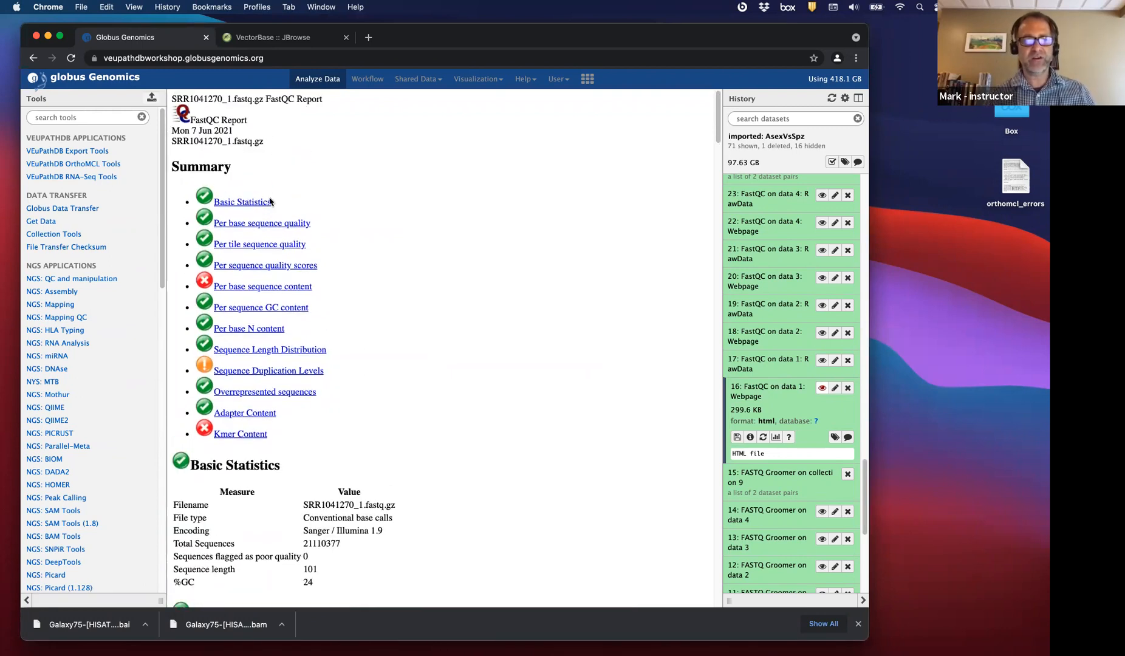
pyautogui.scroll(-1, 386, 267)
pyautogui.scroll(-5, 384, 263)
pyautogui.scroll(-2, 348, 329)
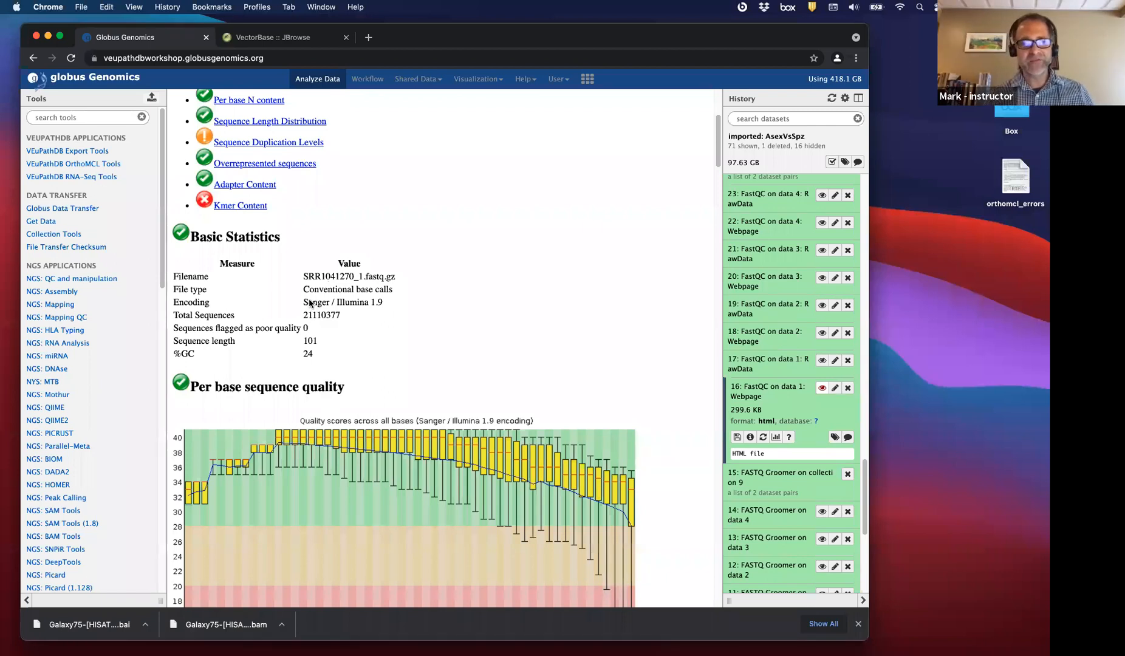
pyautogui.moveTo(301, 304); pyautogui.dragTo(385, 307)
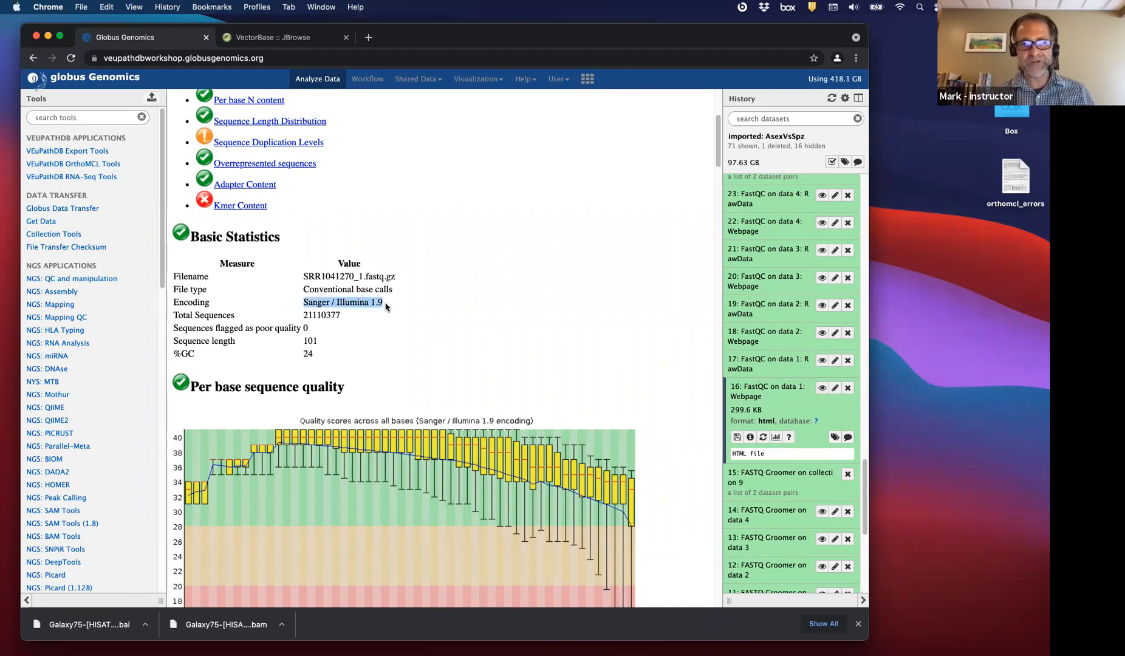
pyautogui.click(379, 307)
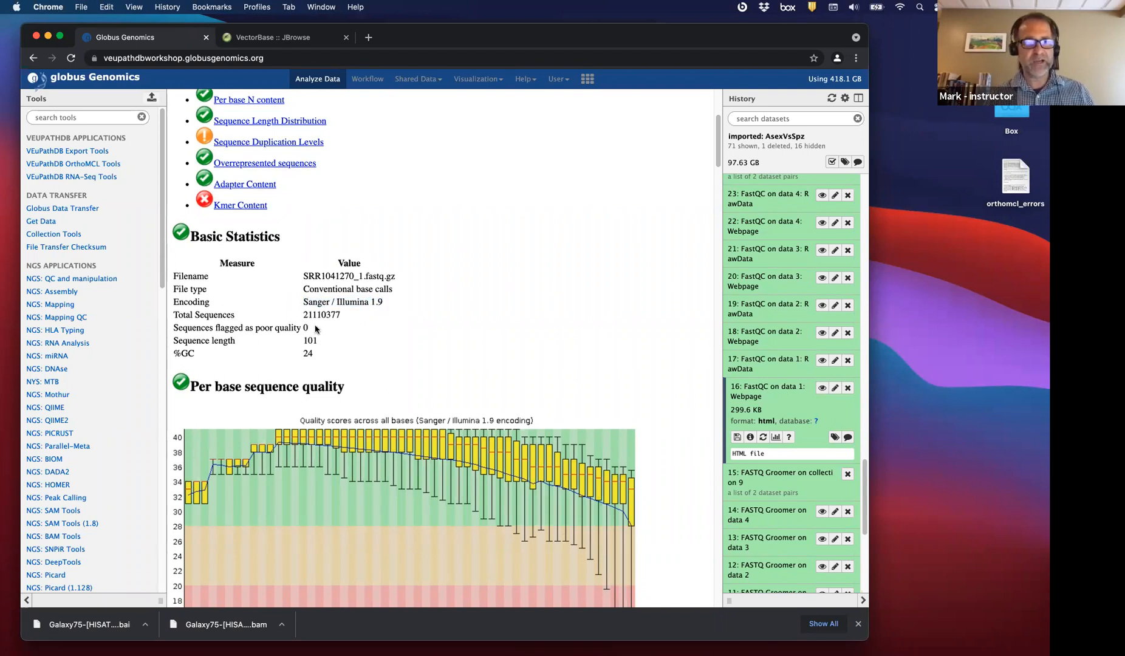
# Highlight the Total Sequences value in the Basic Statistics, followed by its last three digits alone.
pyautogui.scroll(-1, 314, 326)
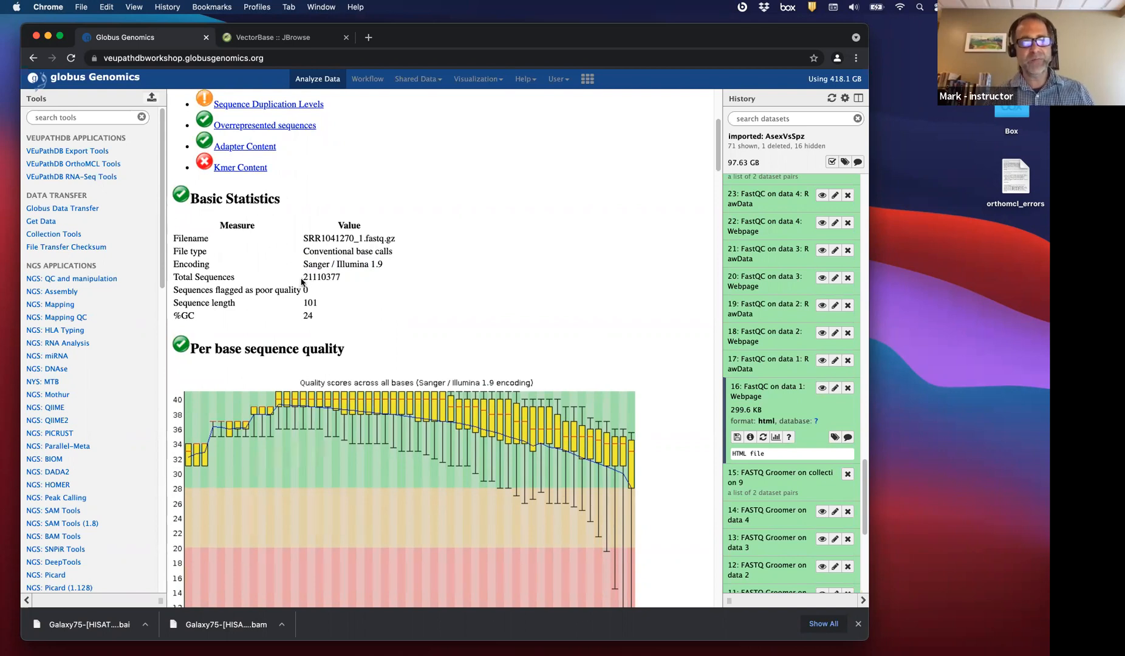
pyautogui.moveTo(302, 279); pyautogui.dragTo(341, 283)
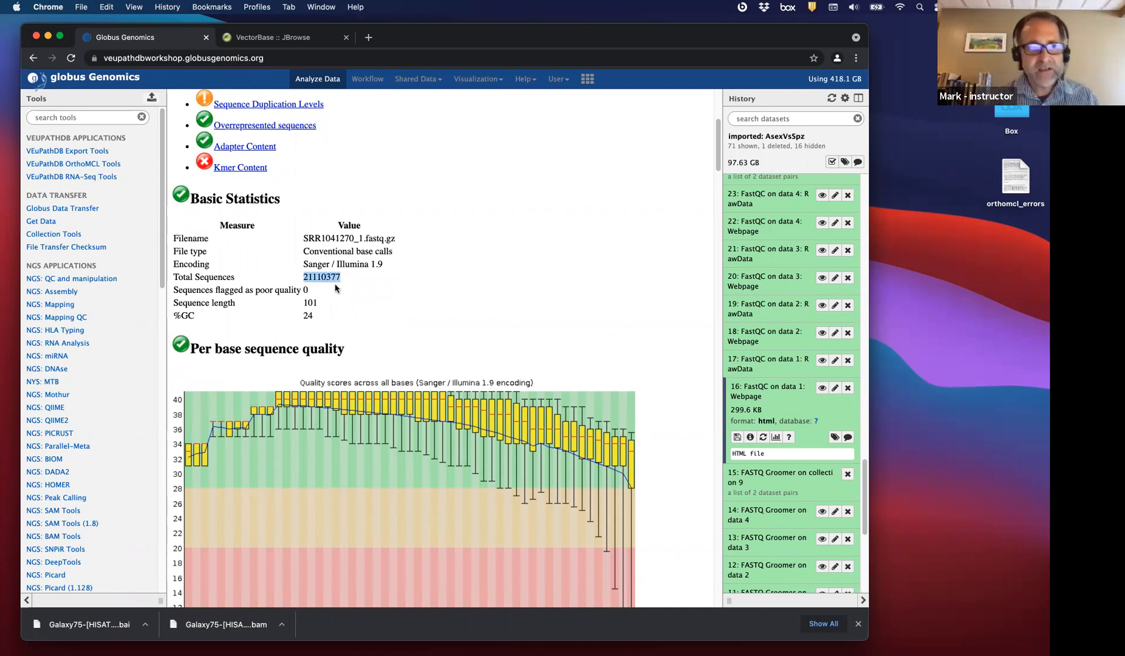
pyautogui.click(328, 279)
pyautogui.moveTo(343, 279); pyautogui.dragTo(326, 282)
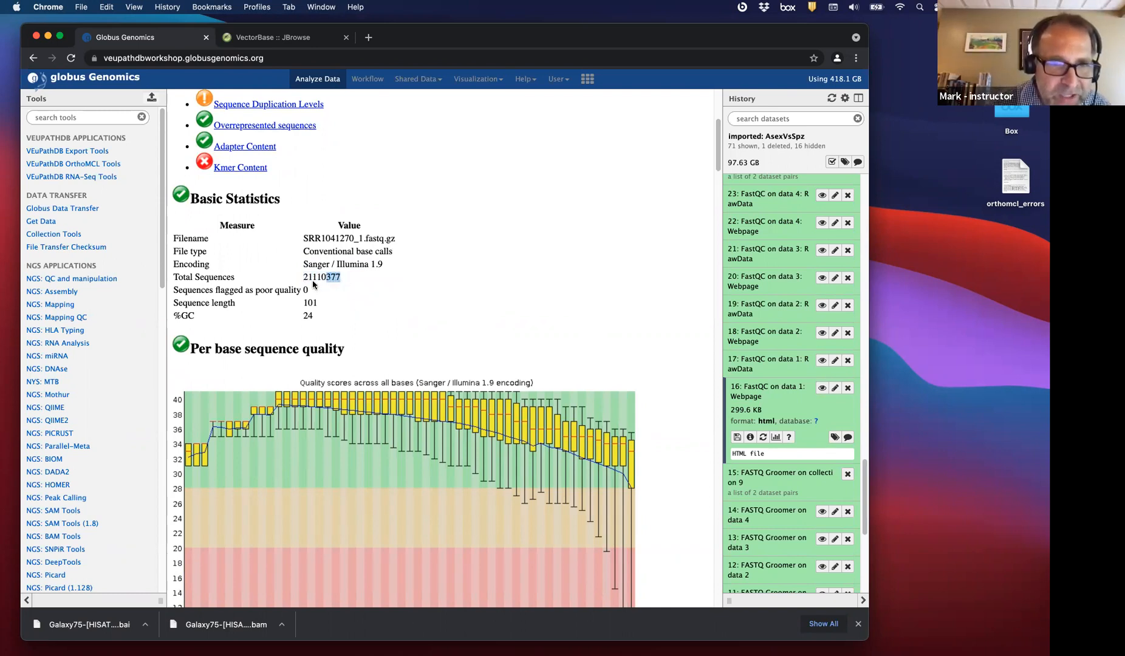
pyautogui.click(314, 278)
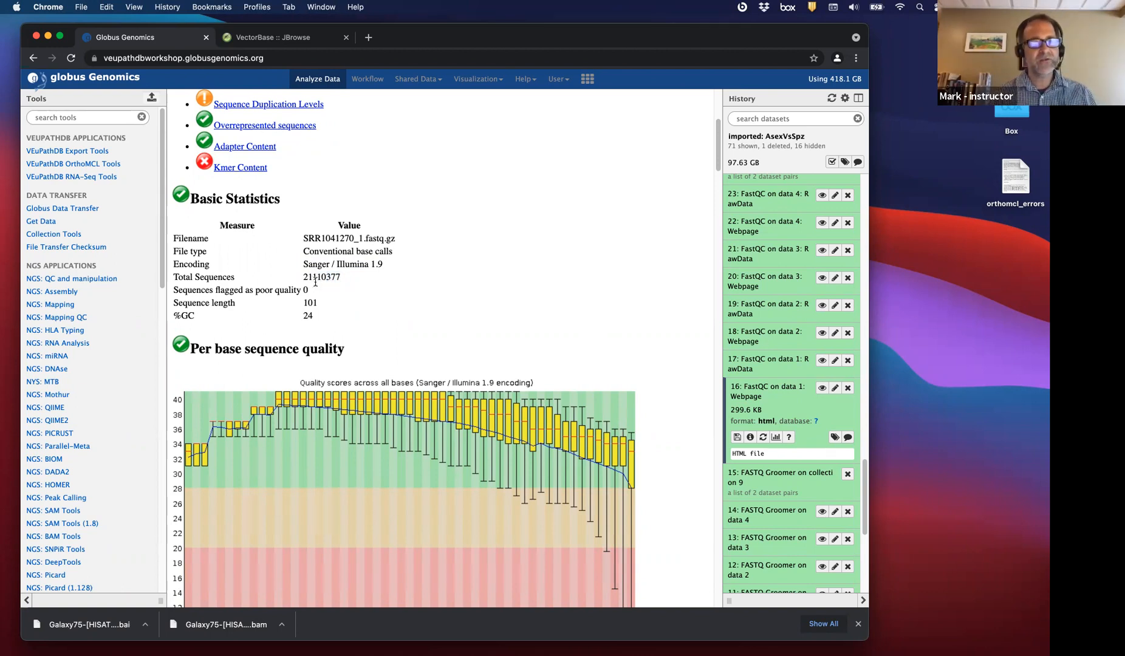
# Examine the remaining Basic Statistics rows and the per base sequence quality plot below them.
pyautogui.scroll(-3, 249, 290)
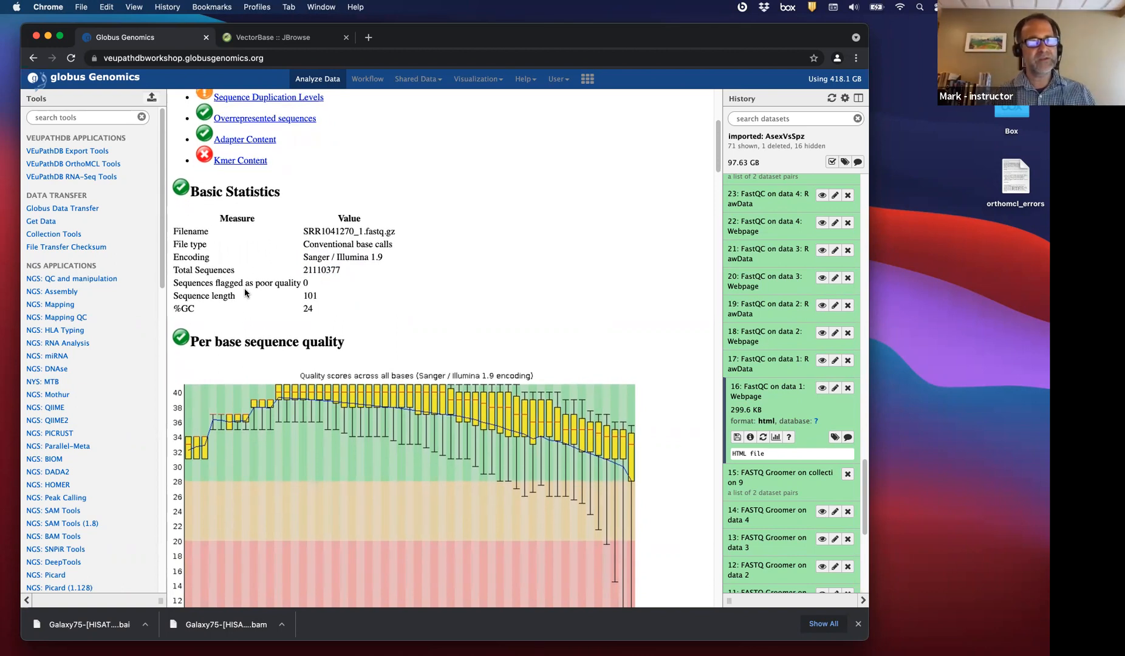
pyautogui.scroll(-3, 244, 293)
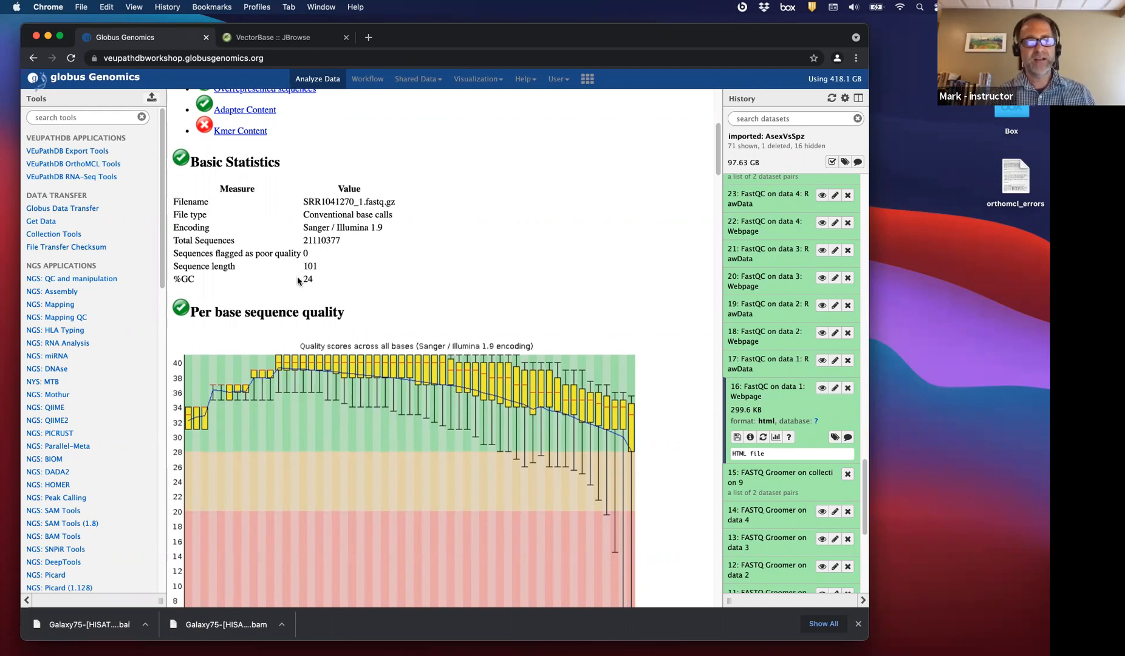
pyautogui.scroll(-1, 298, 279)
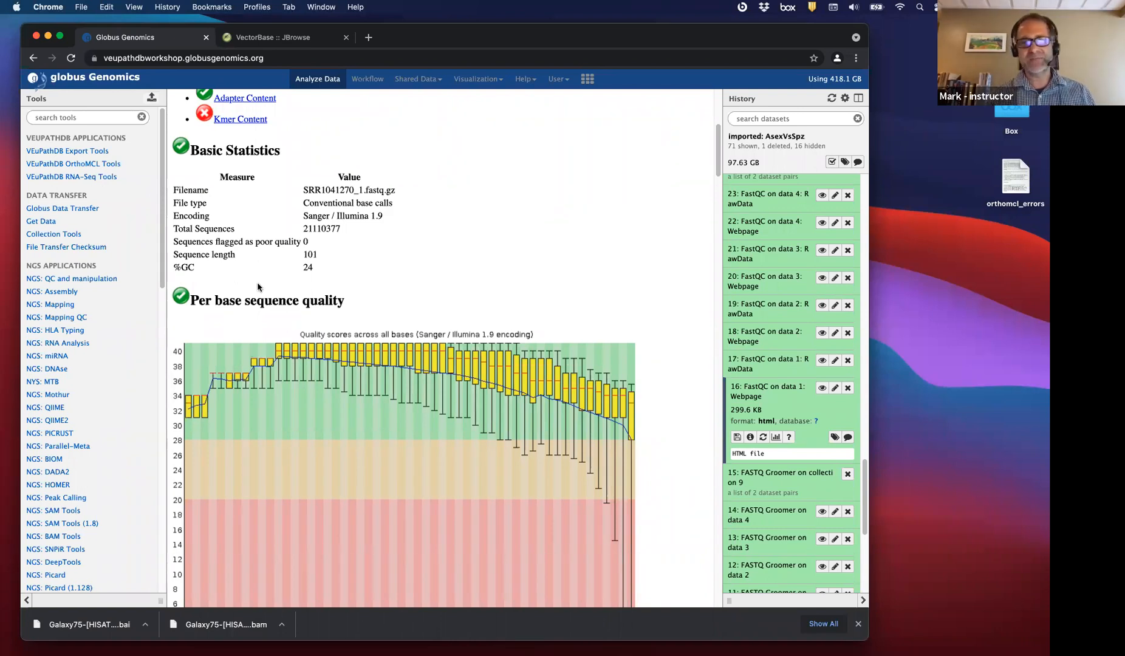
pyautogui.scroll(1, 258, 286)
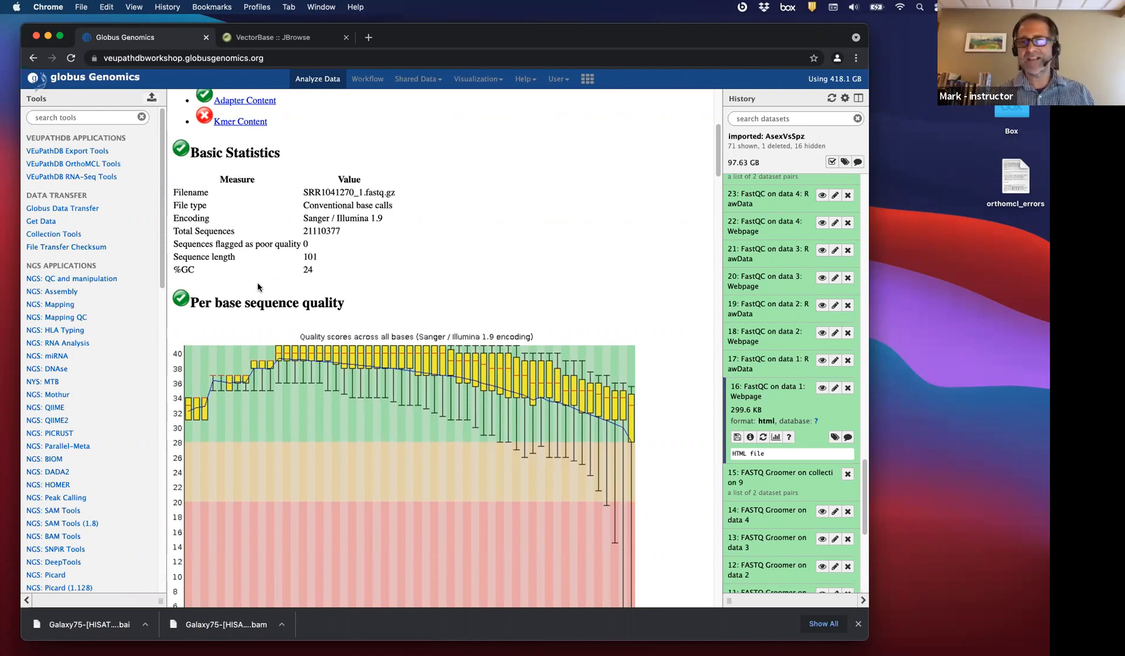
# Examine the per base sequence quality plot across the whole read length, including the drop towards the read ends.
pyautogui.scroll(-1, 257, 287)
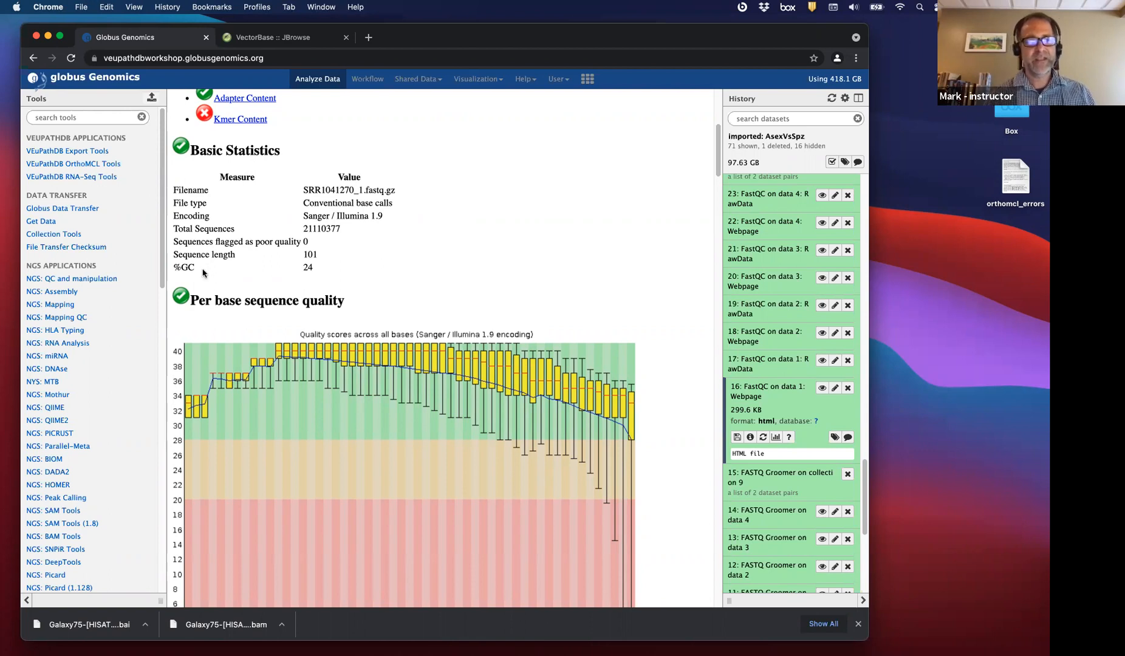
pyautogui.scroll(-2, 203, 272)
pyautogui.scroll(-5, 202, 273)
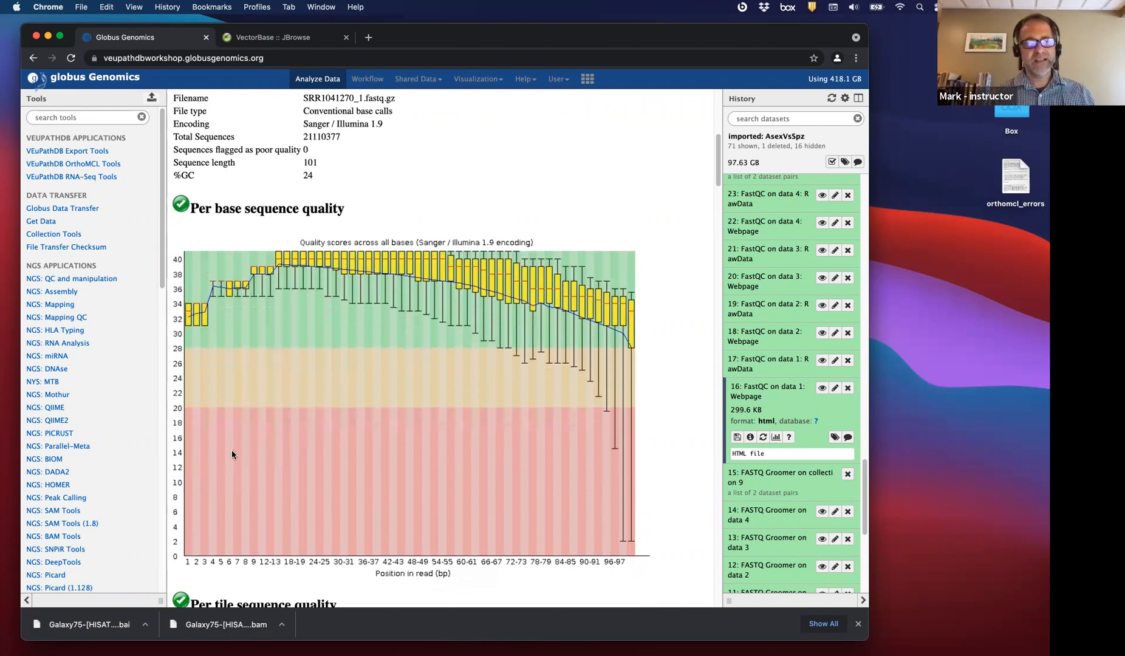
pyautogui.scroll(-1, 194, 577)
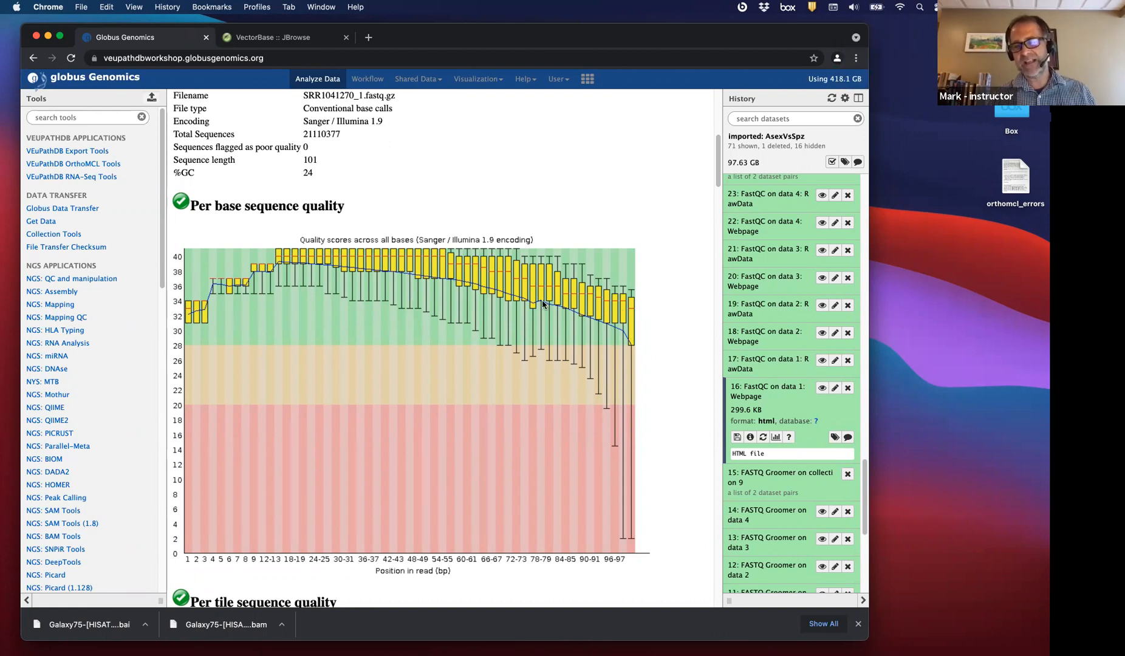
pyautogui.scroll(-2, 542, 303)
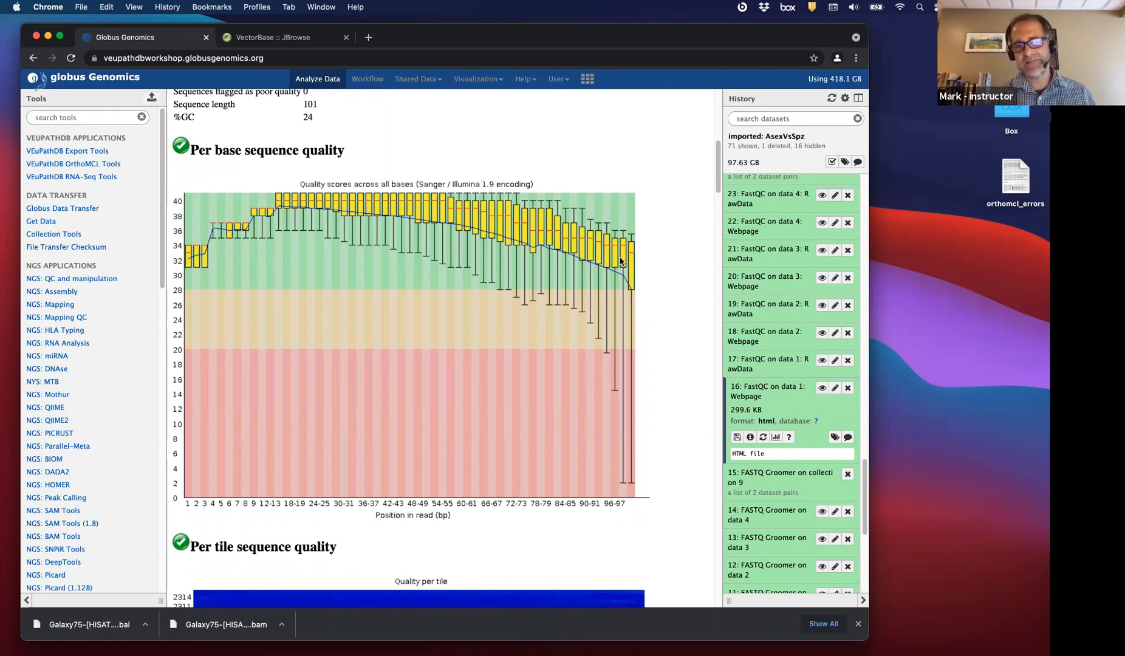
pyautogui.scroll(-1, 622, 262)
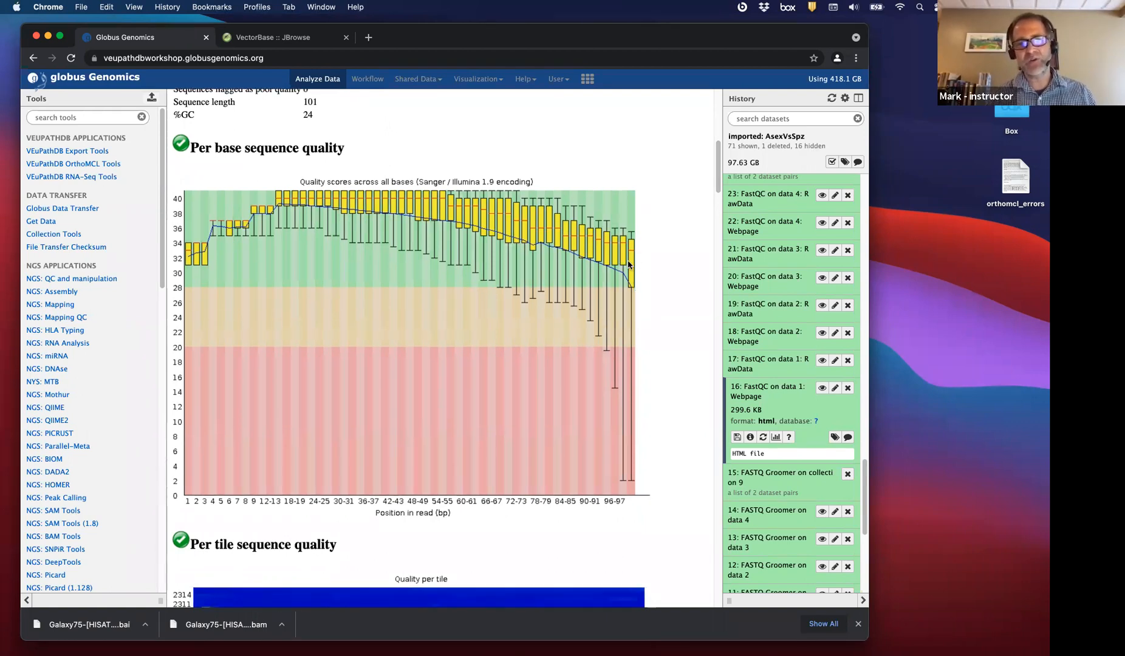
pyautogui.scroll(-3, 627, 267)
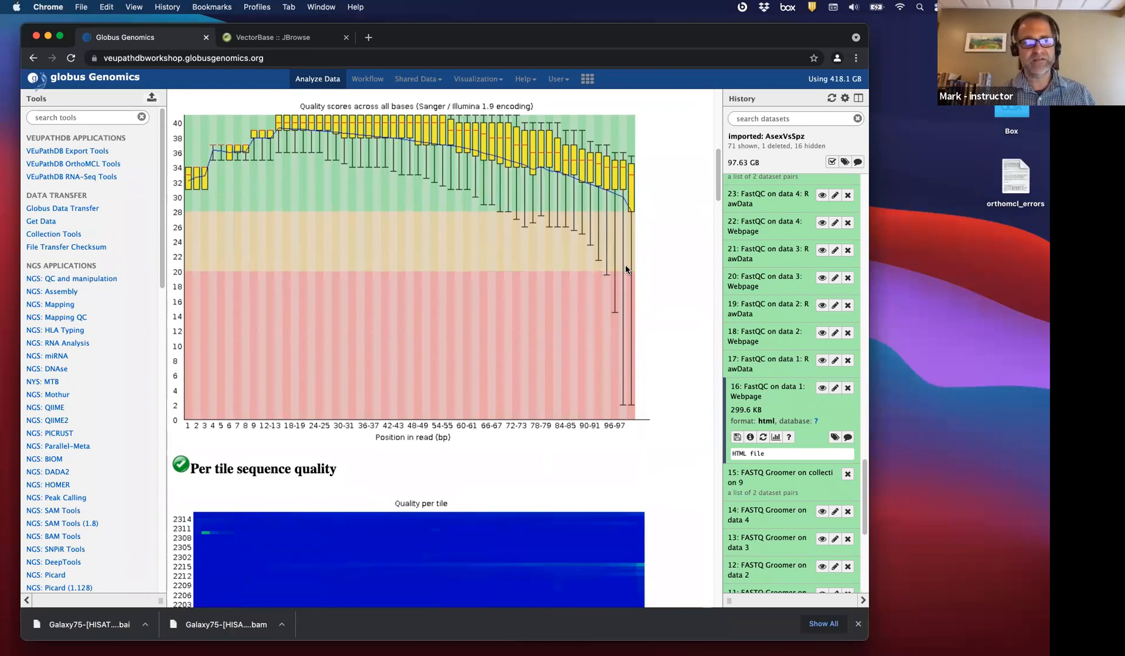
# Review the per tile sequence quality heatmap and the per sequence quality scores plot in the FastQC report.
pyautogui.scroll(-12, 625, 269)
pyautogui.scroll(-1, 622, 274)
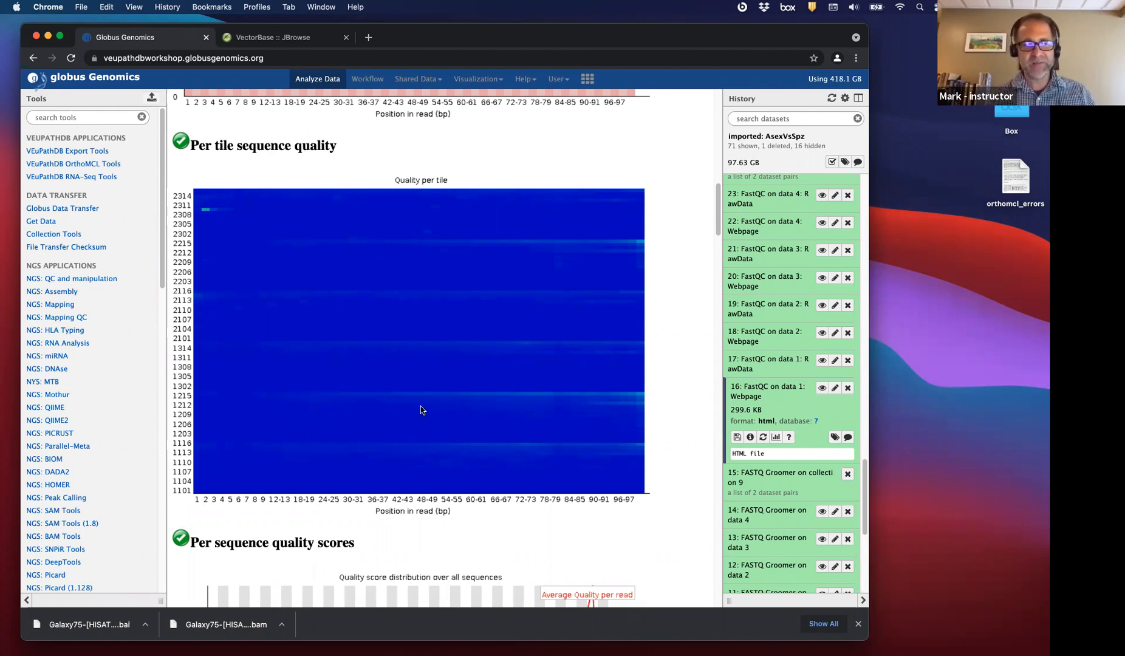
pyautogui.scroll(-1, 524, 323)
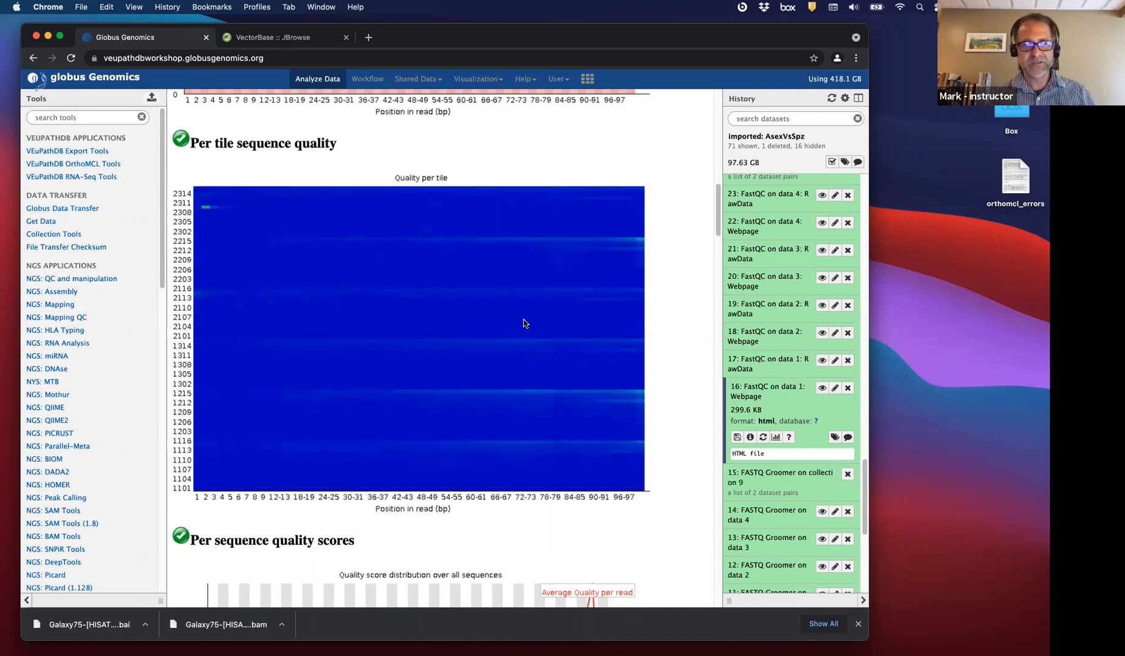
pyautogui.scroll(-1, 522, 322)
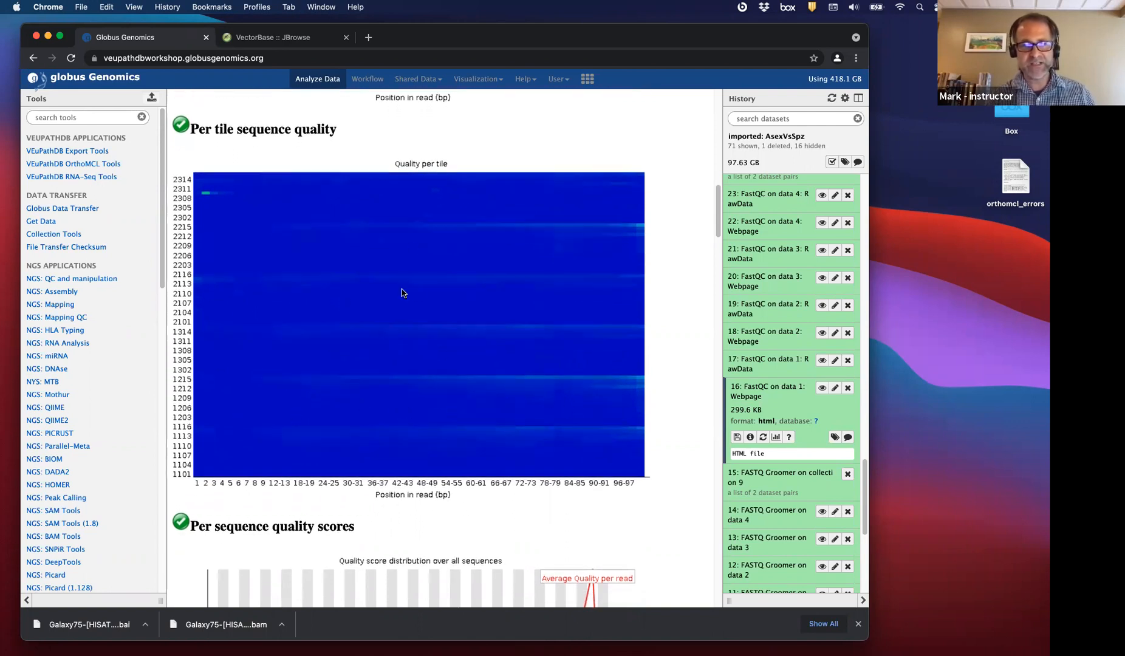
pyautogui.scroll(-1, 424, 427)
pyautogui.scroll(-10, 424, 430)
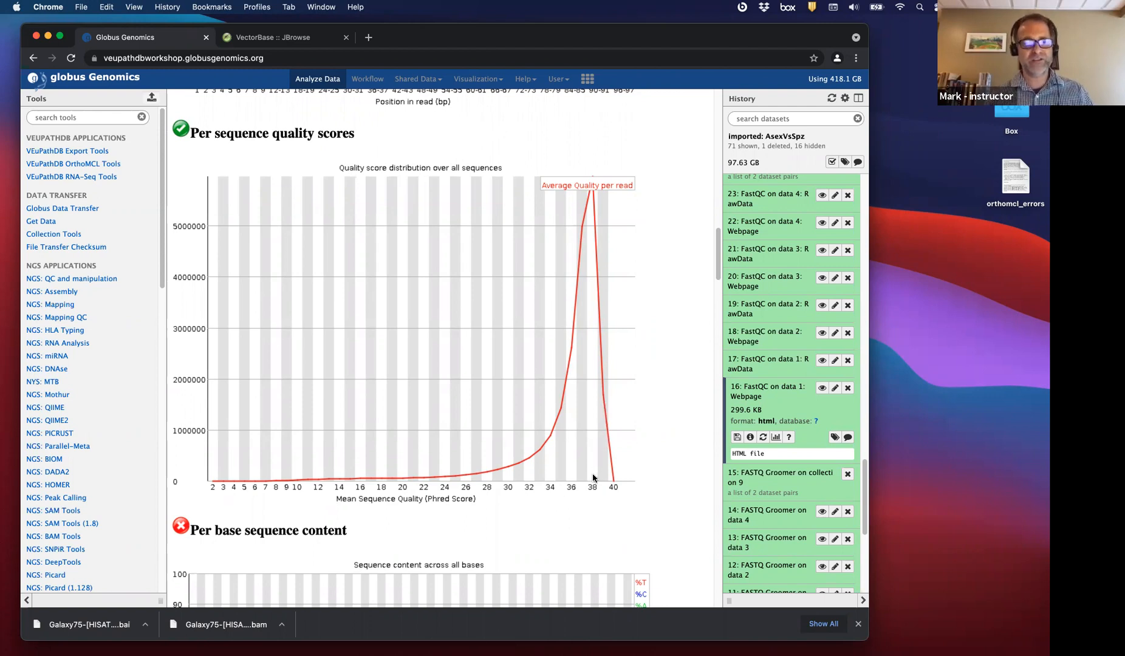
pyautogui.scroll(-3, 592, 477)
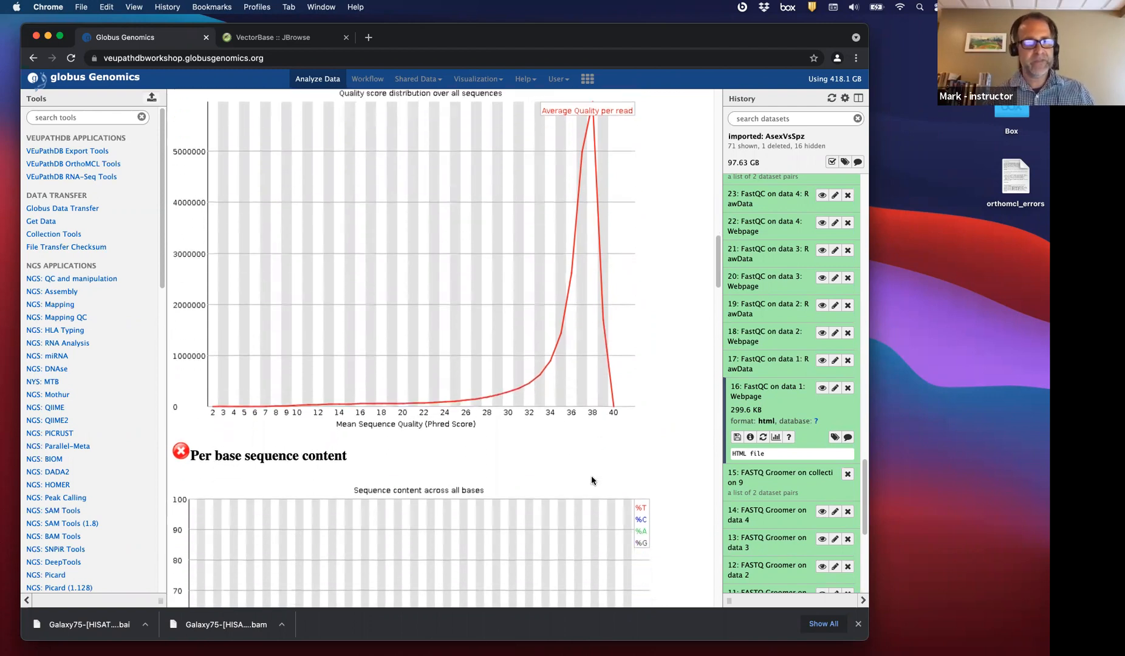
# Inspect the per base sequence content plot and compare the two curves of the per sequence GC content plot.
pyautogui.scroll(-10, 592, 480)
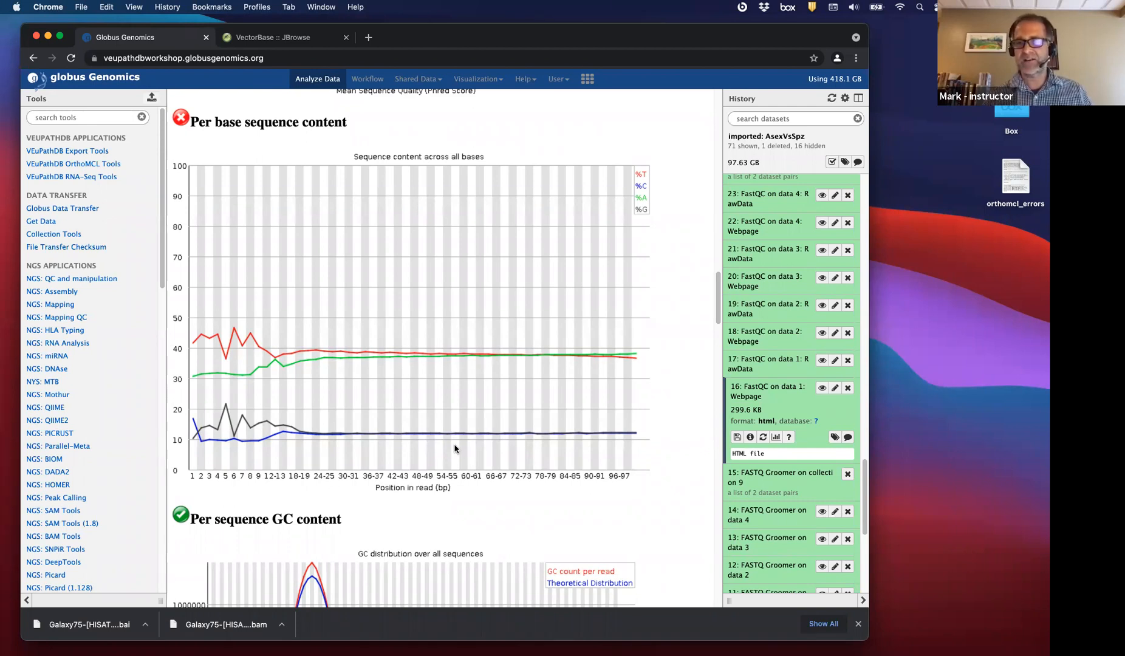
pyautogui.scroll(-1, 456, 443)
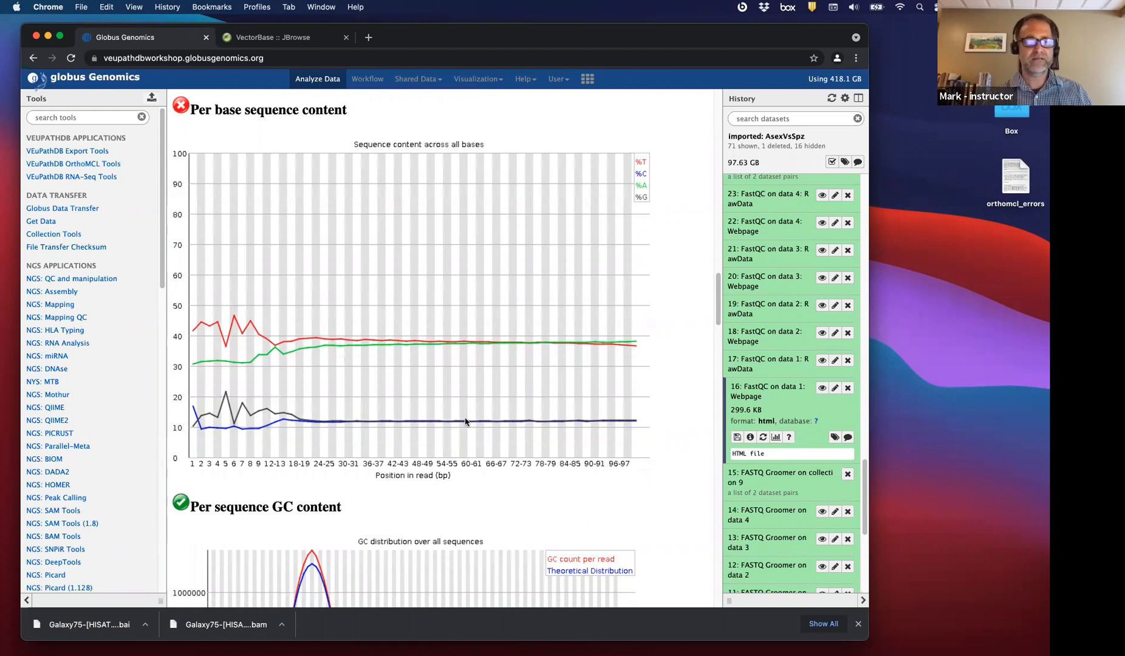
pyautogui.scroll(-5, 458, 438)
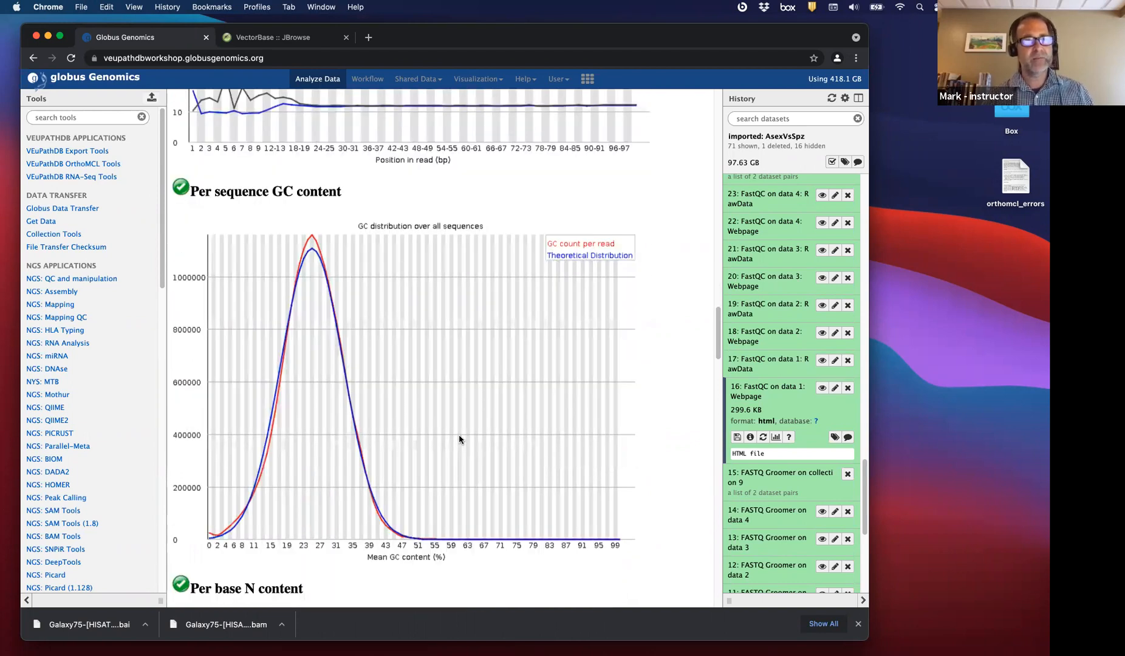
pyautogui.scroll(-1, 459, 438)
pyautogui.scroll(-1, 456, 436)
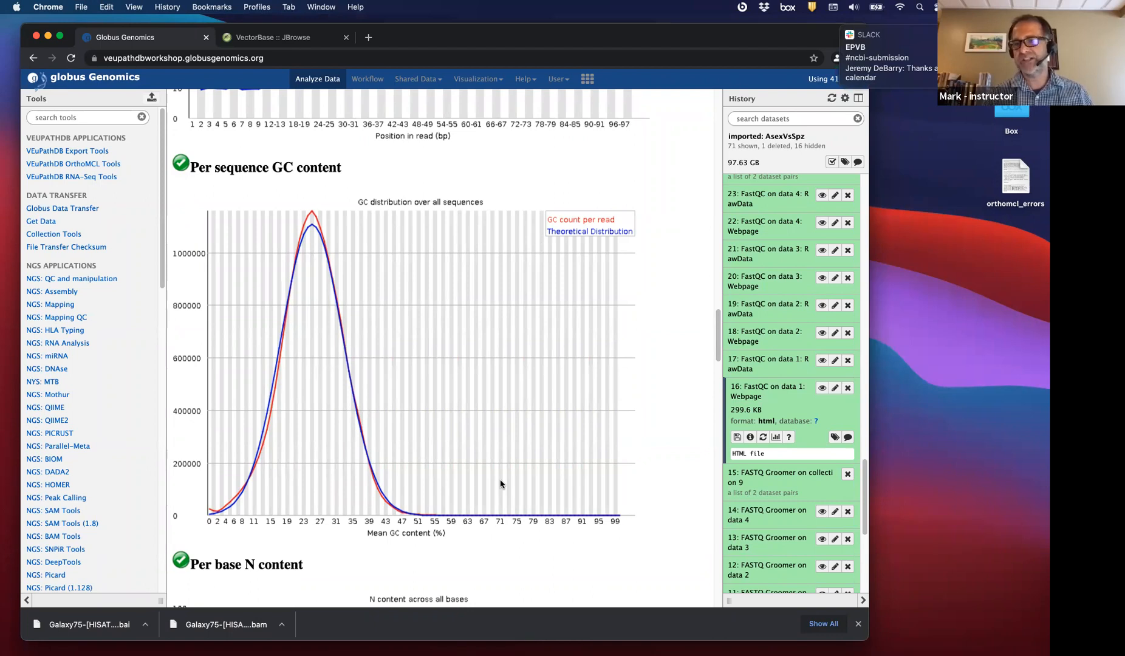
pyautogui.scroll(-3, 500, 484)
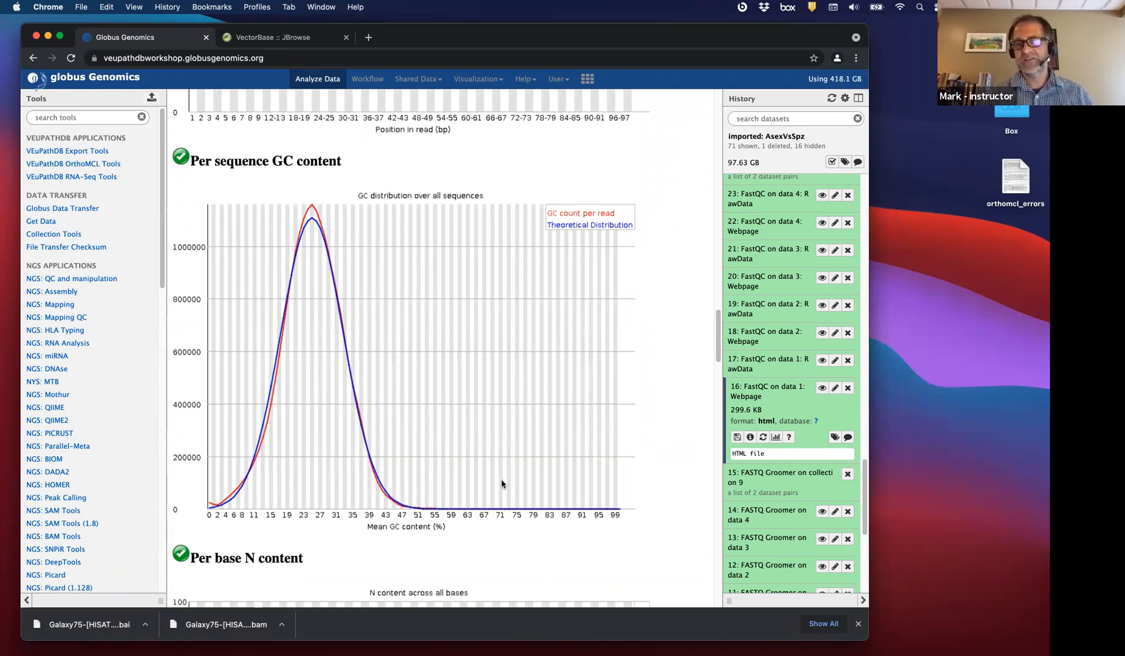
pyautogui.scroll(-6, 430, 199)
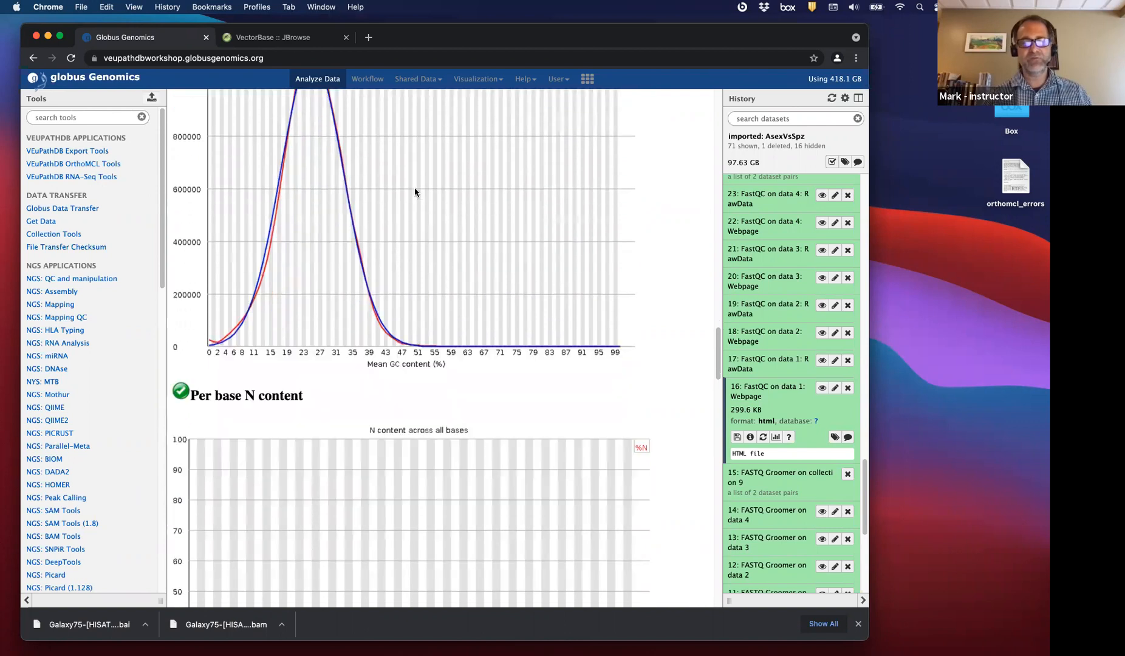
# Examine the Per base N content plot along the read positions.
pyautogui.scroll(-7, 542, 289)
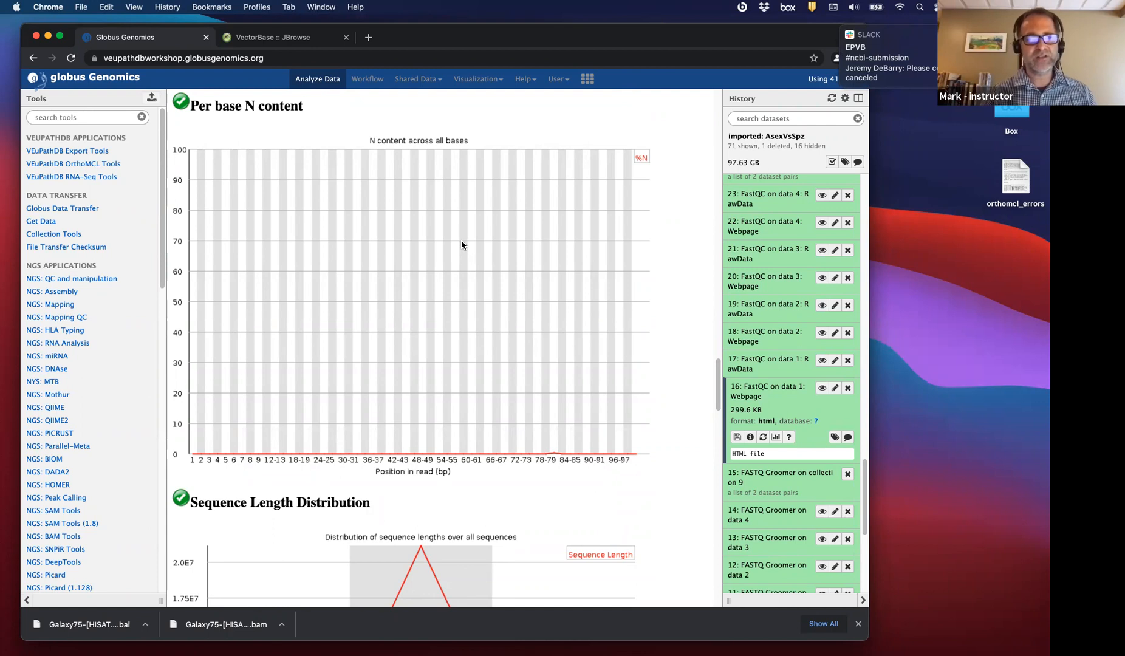
pyautogui.scroll(-1, 462, 243)
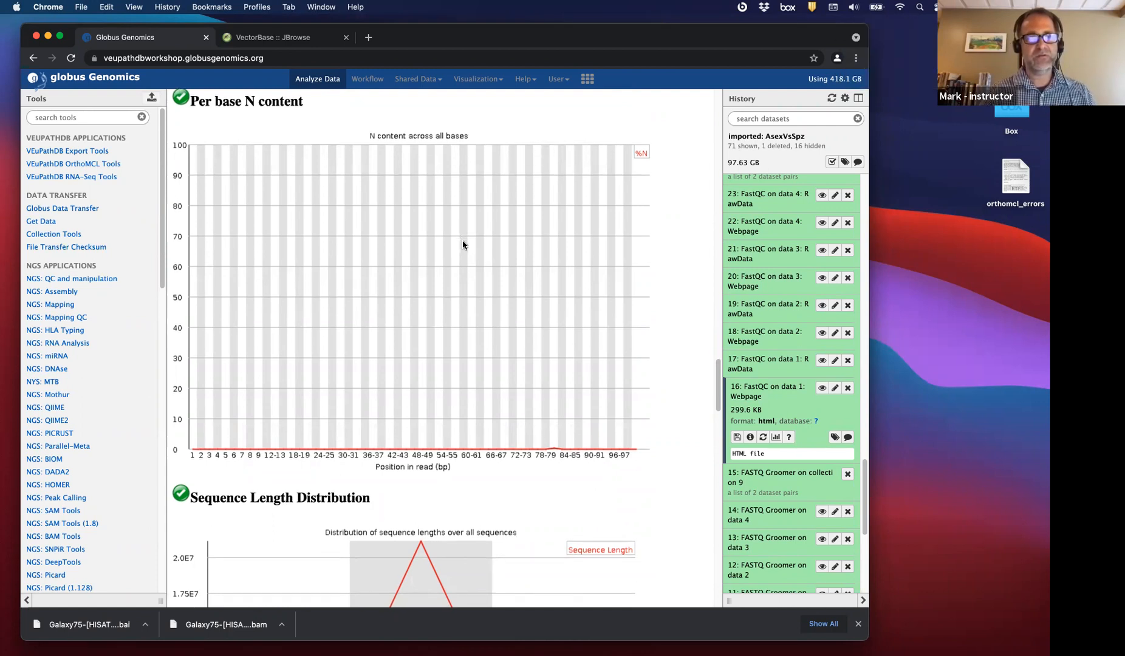
pyautogui.scroll(-3, 459, 291)
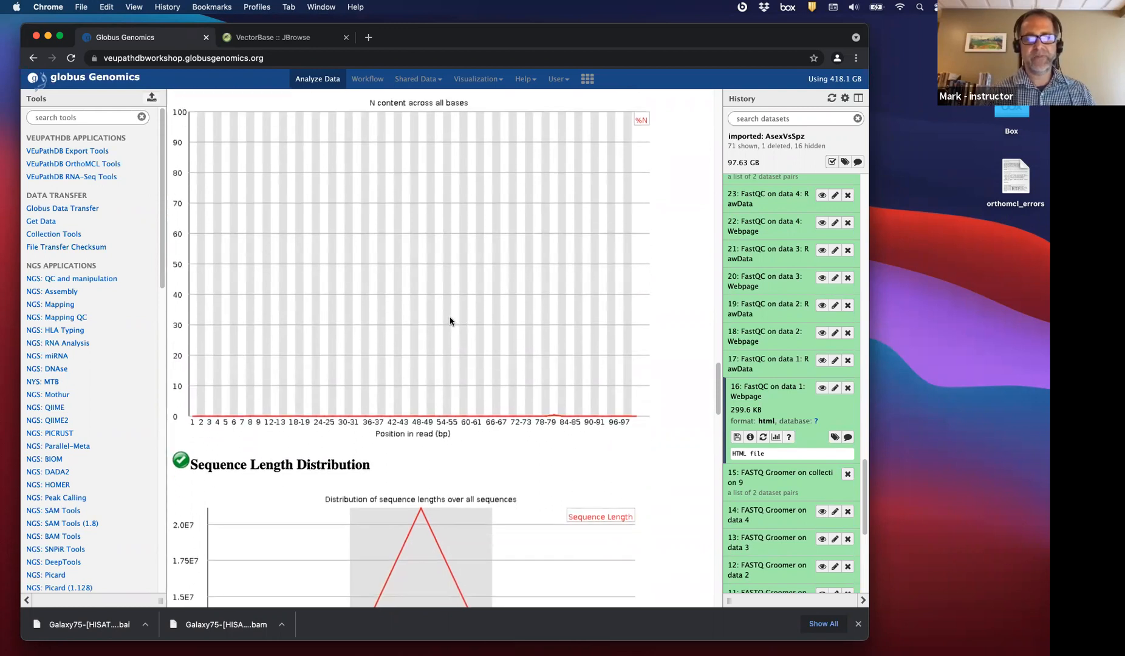
pyautogui.scroll(5, 450, 320)
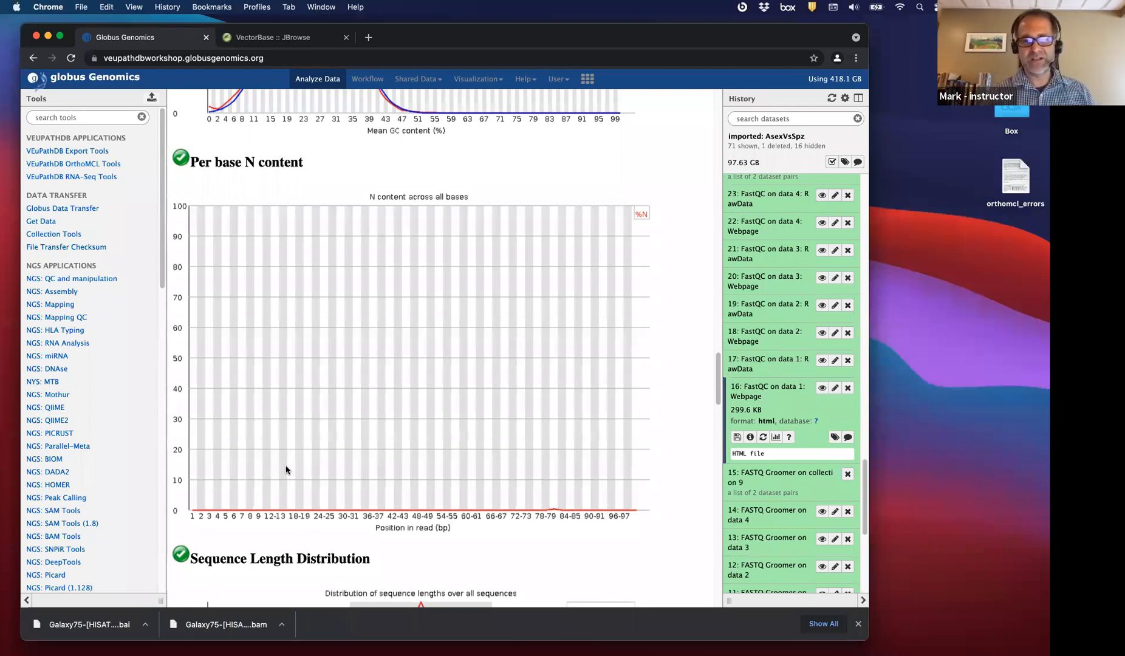
pyautogui.scroll(-2, 289, 471)
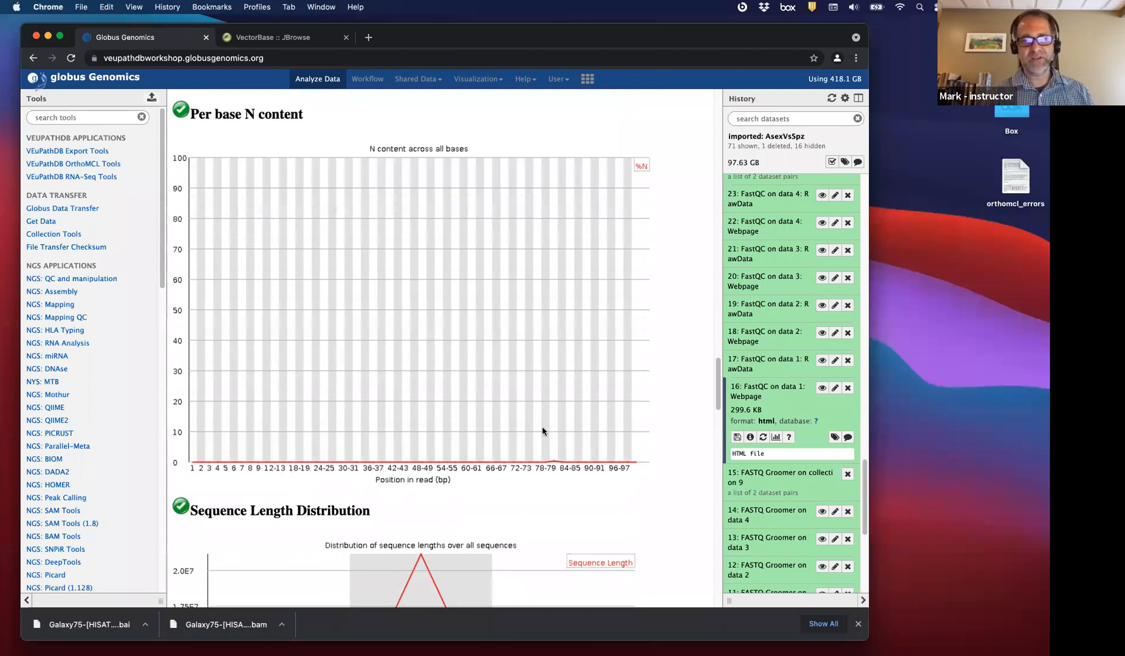
# Examine the Sequence Length Distribution plot in the FastQC report.
pyautogui.scroll(-2, 401, 480)
pyautogui.scroll(-3, 401, 483)
pyautogui.scroll(-9, 402, 485)
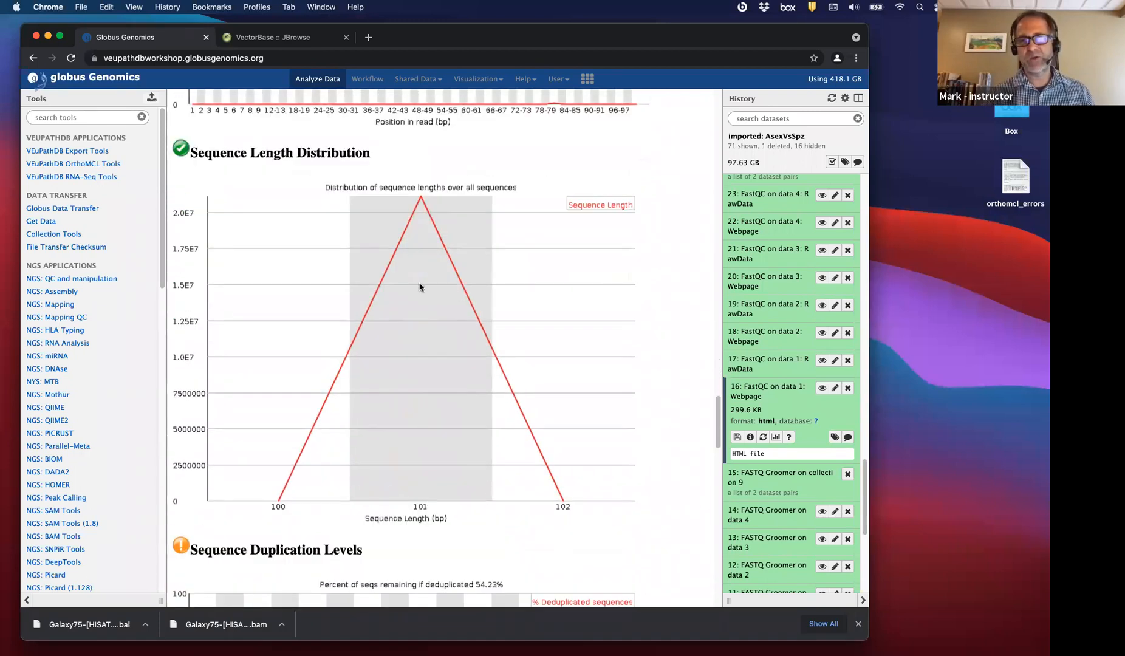
pyautogui.scroll(-2, 412, 481)
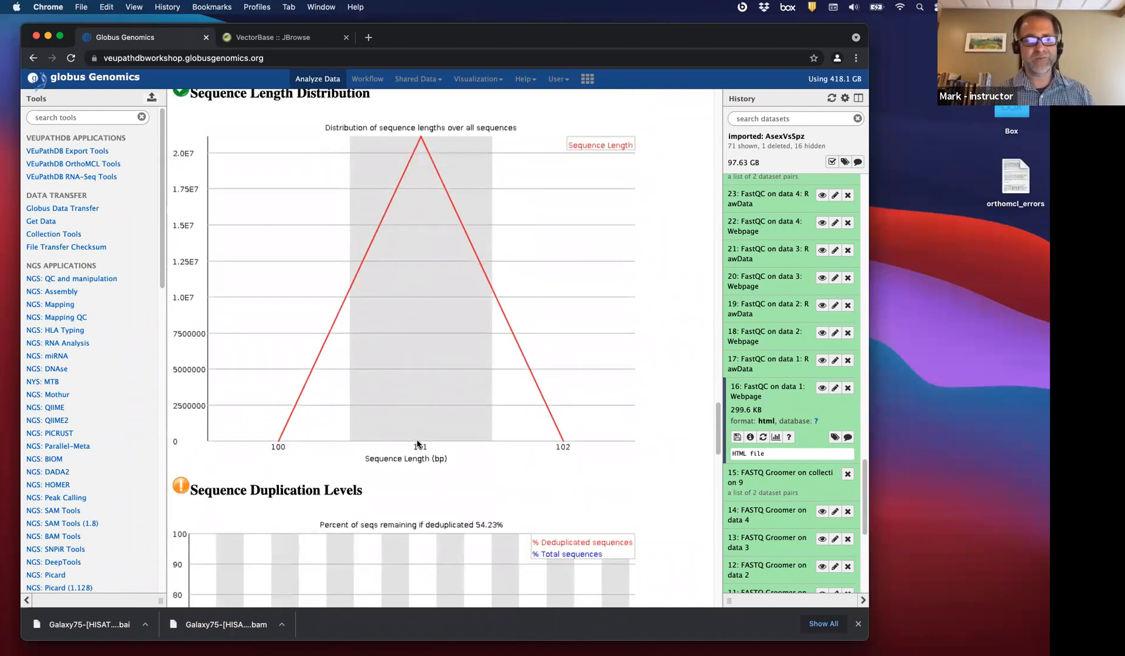
pyautogui.scroll(-1, 417, 444)
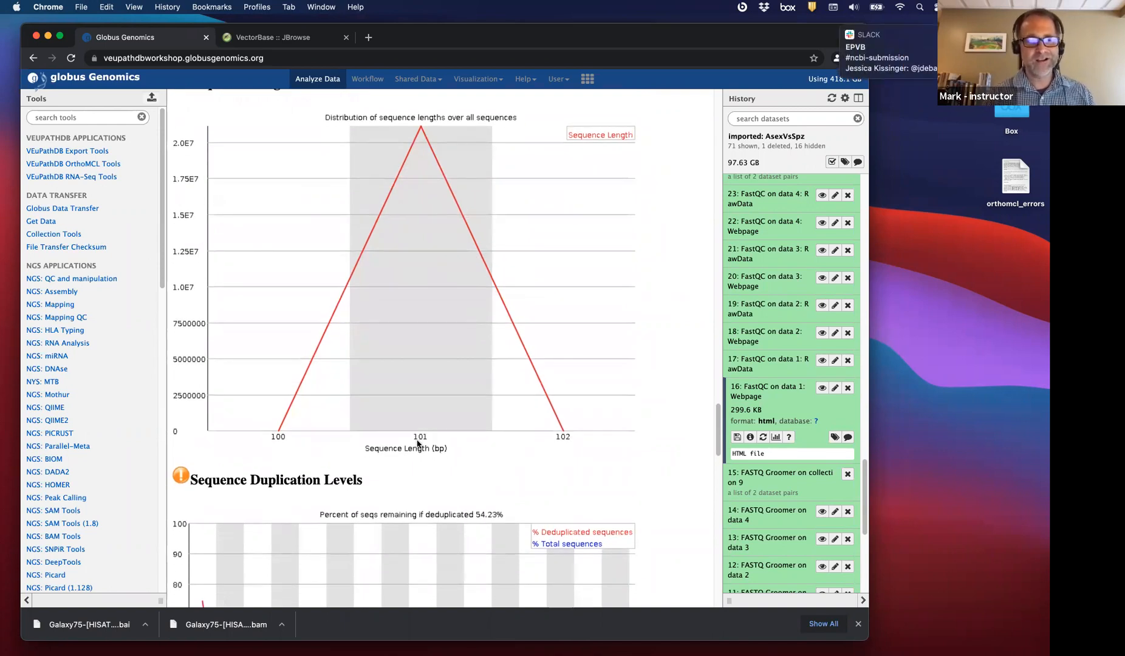
pyautogui.scroll(-3, 418, 444)
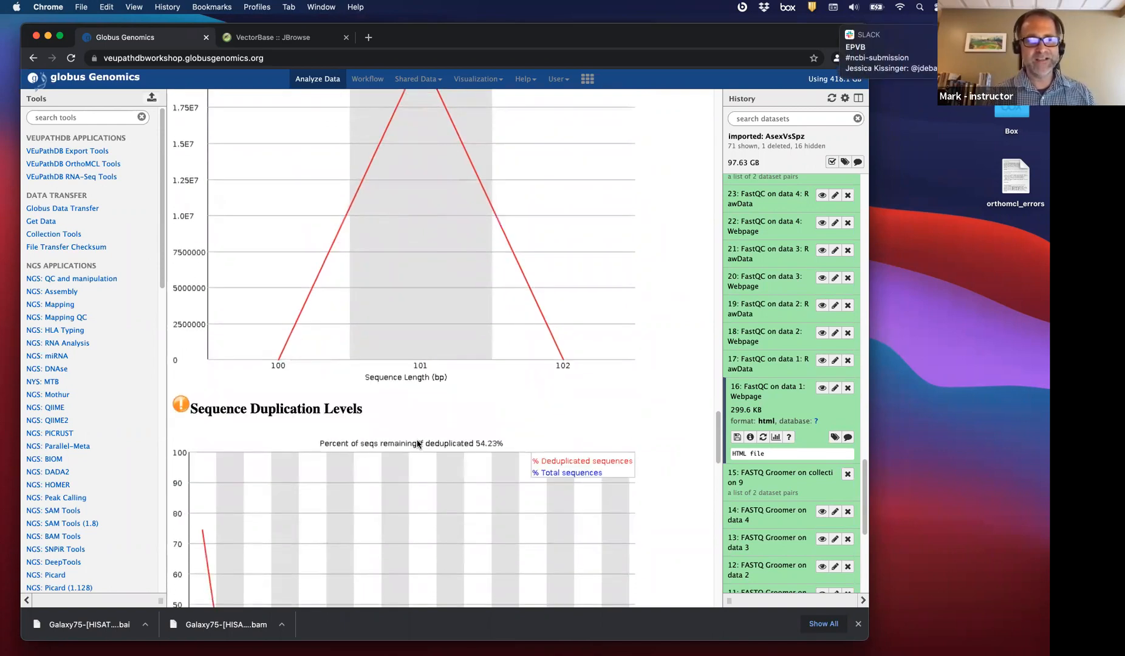
pyautogui.scroll(-5, 417, 444)
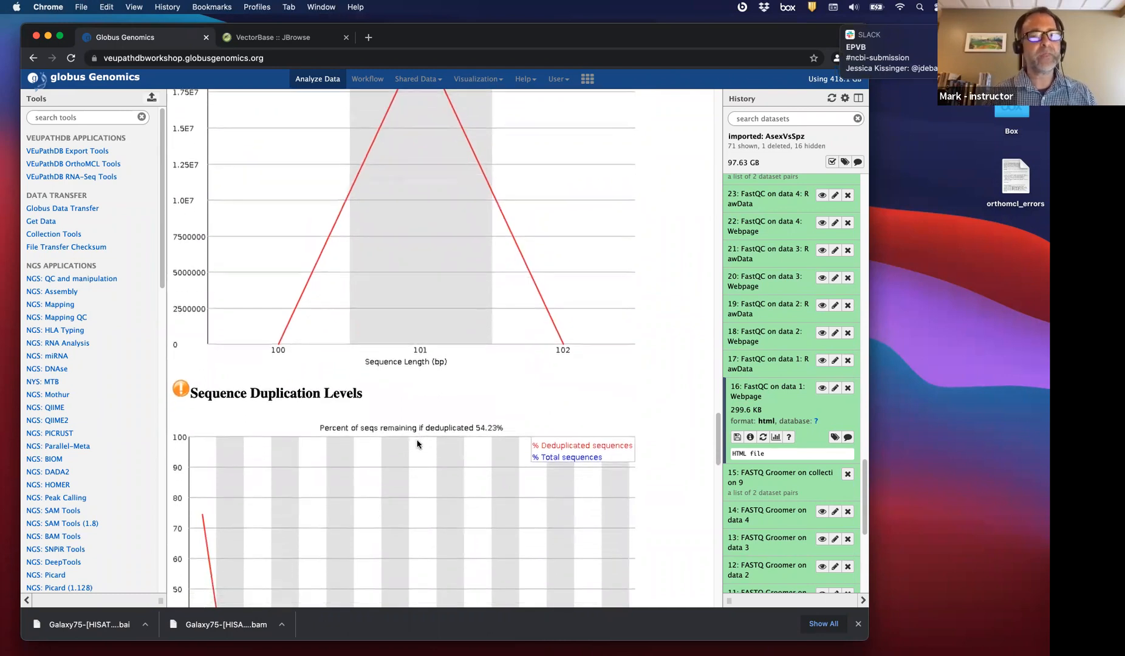
# Review the Sequence Duplication Levels plot and the Overrepresented sequences and Adapter Content sections.
pyautogui.scroll(-3, 417, 444)
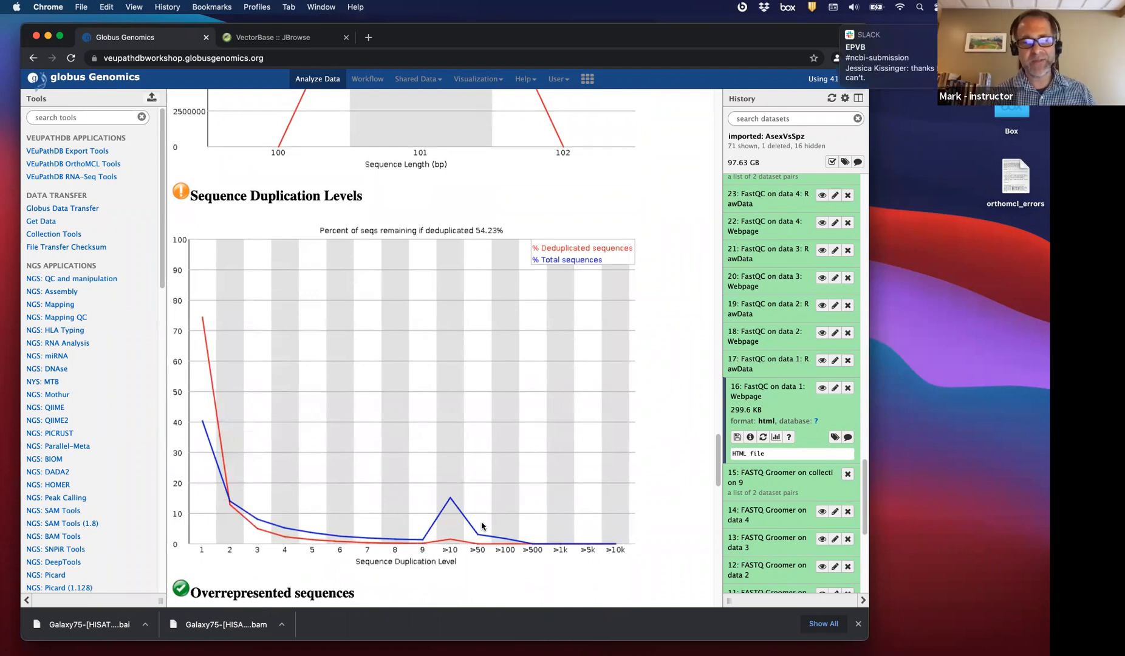
pyautogui.scroll(-1, 419, 513)
pyautogui.scroll(-10, 398, 480)
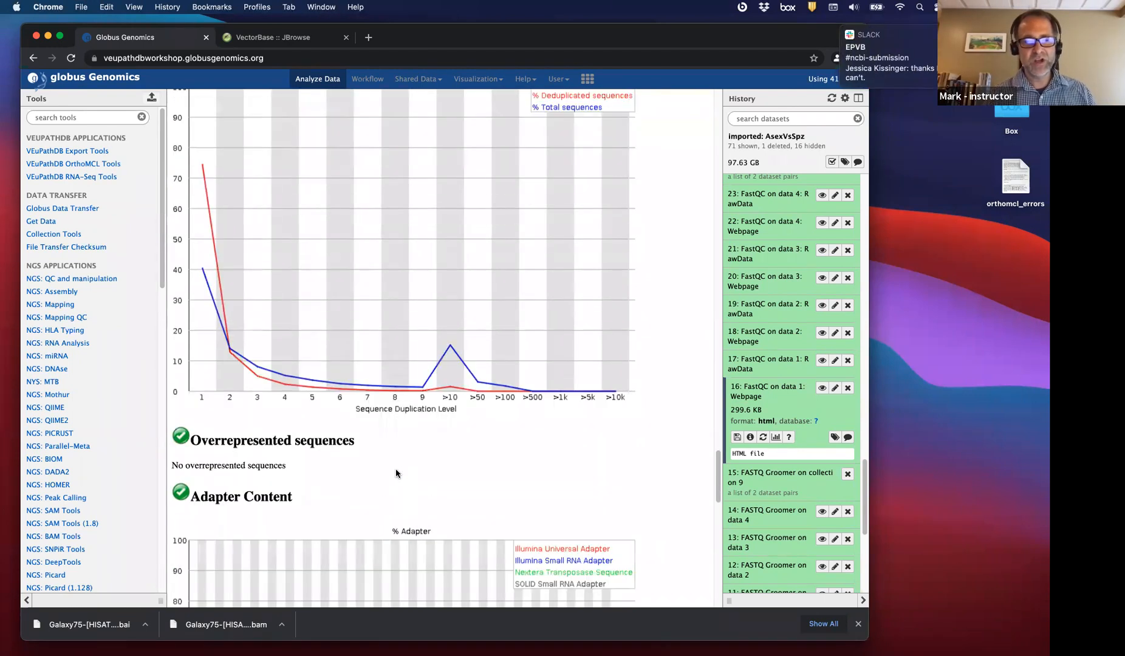
pyautogui.scroll(-4, 388, 441)
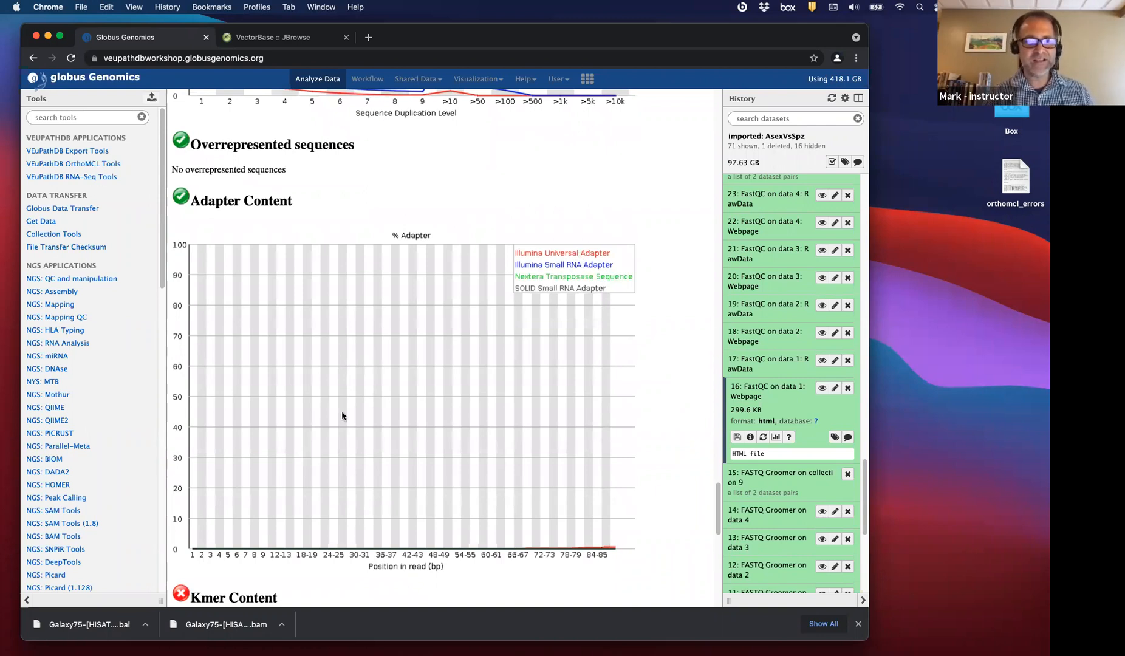
pyautogui.scroll(-1, 342, 416)
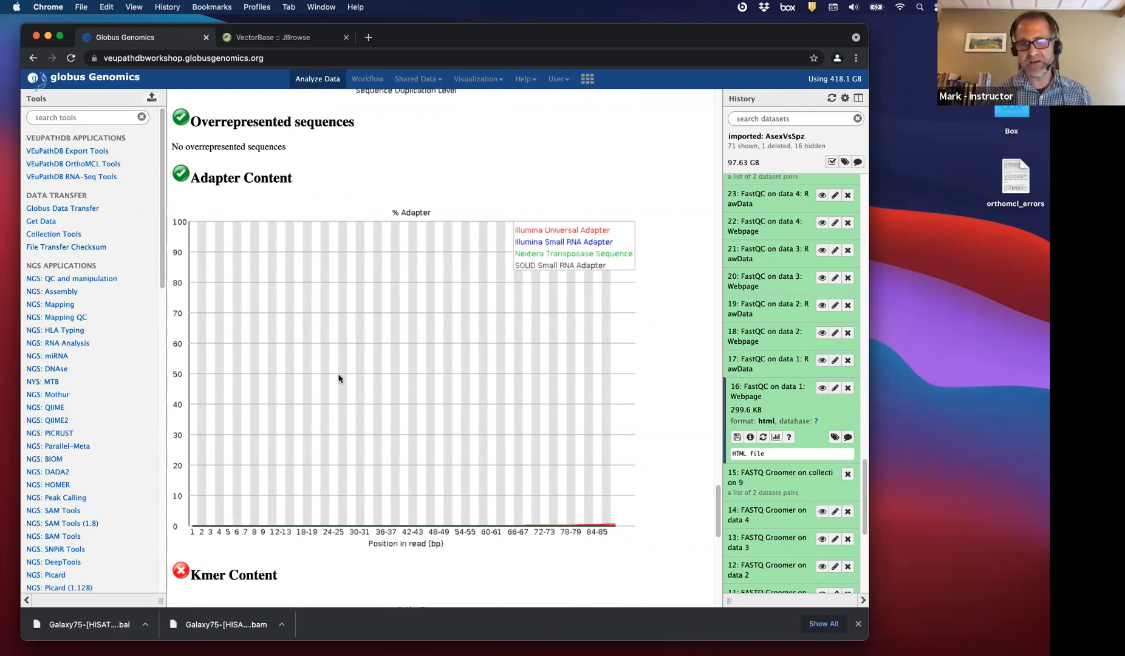
# Inspect the Kmer Content plot and its sequence table at the end of the FastQC report.
pyautogui.scroll(-6, 339, 378)
pyautogui.scroll(-3, 339, 379)
pyautogui.scroll(-7, 346, 277)
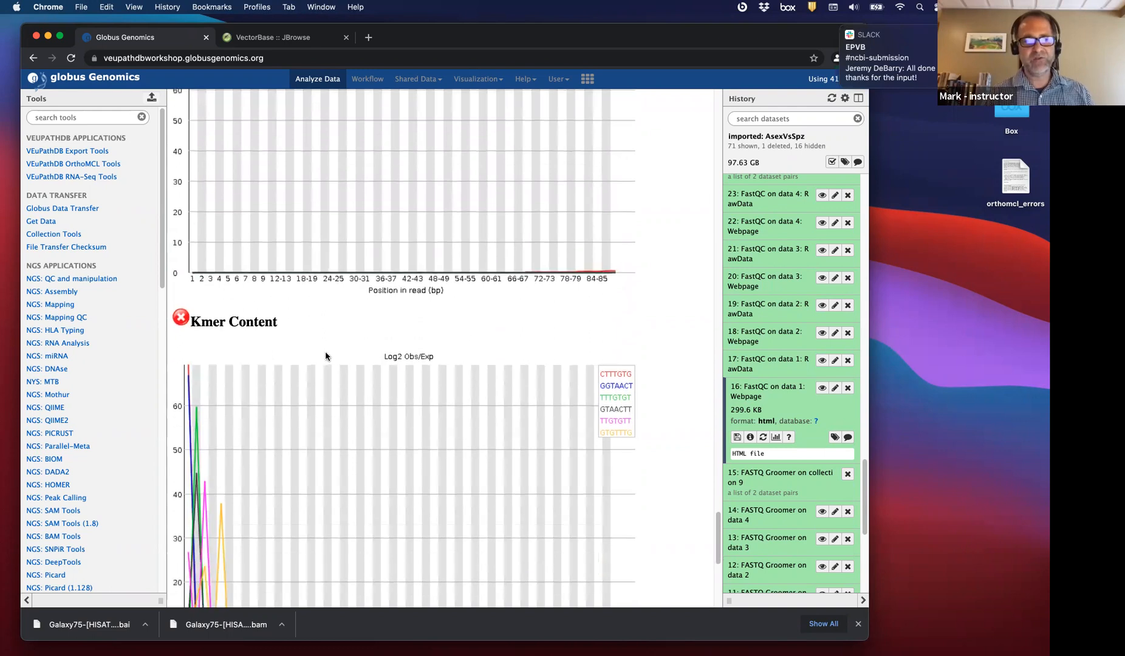
pyautogui.scroll(-4, 323, 363)
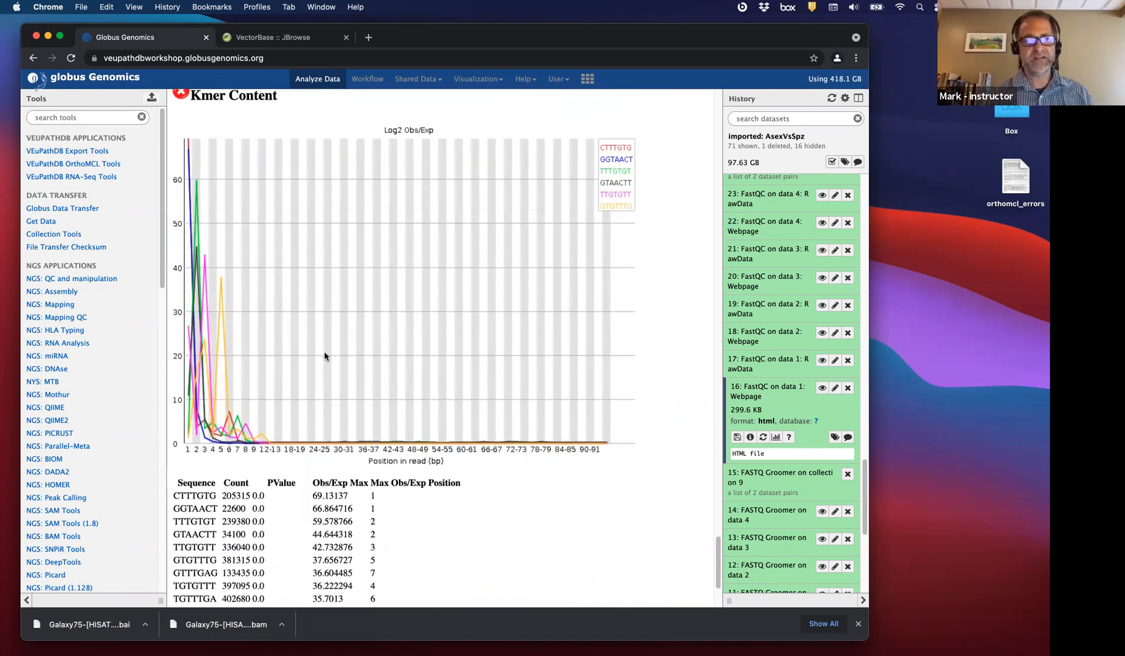
pyautogui.scroll(4, 306, 277)
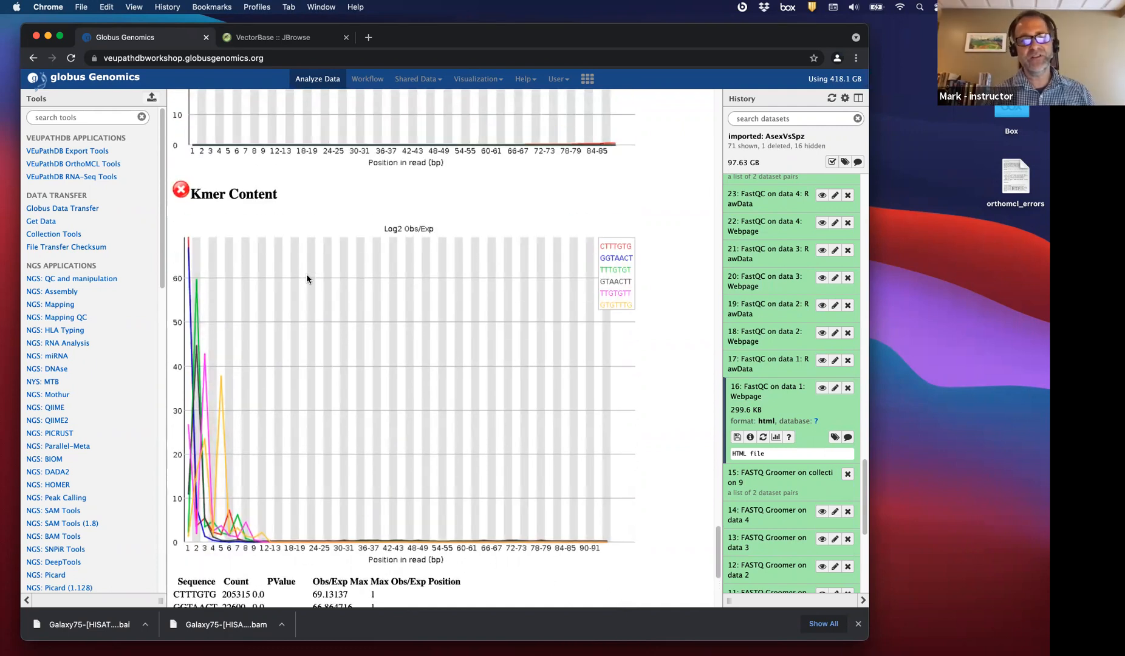
pyautogui.scroll(6, 305, 281)
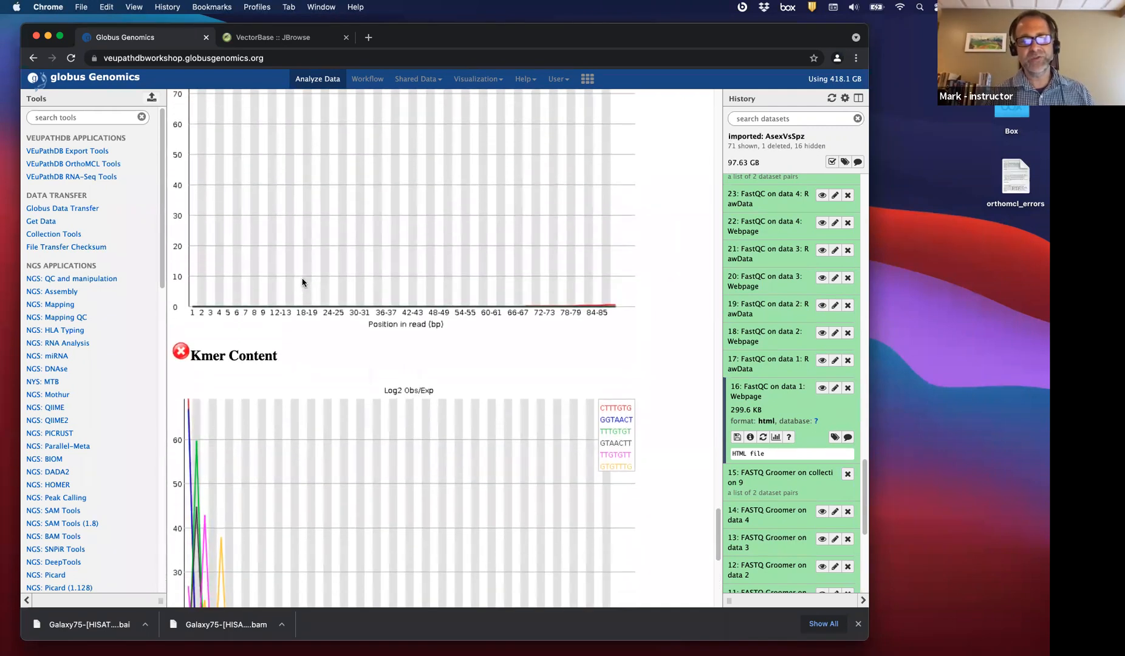
# Examine the Kmer Content plot by read position and read down its list of enriched sequences.
pyautogui.scroll(-3, 303, 282)
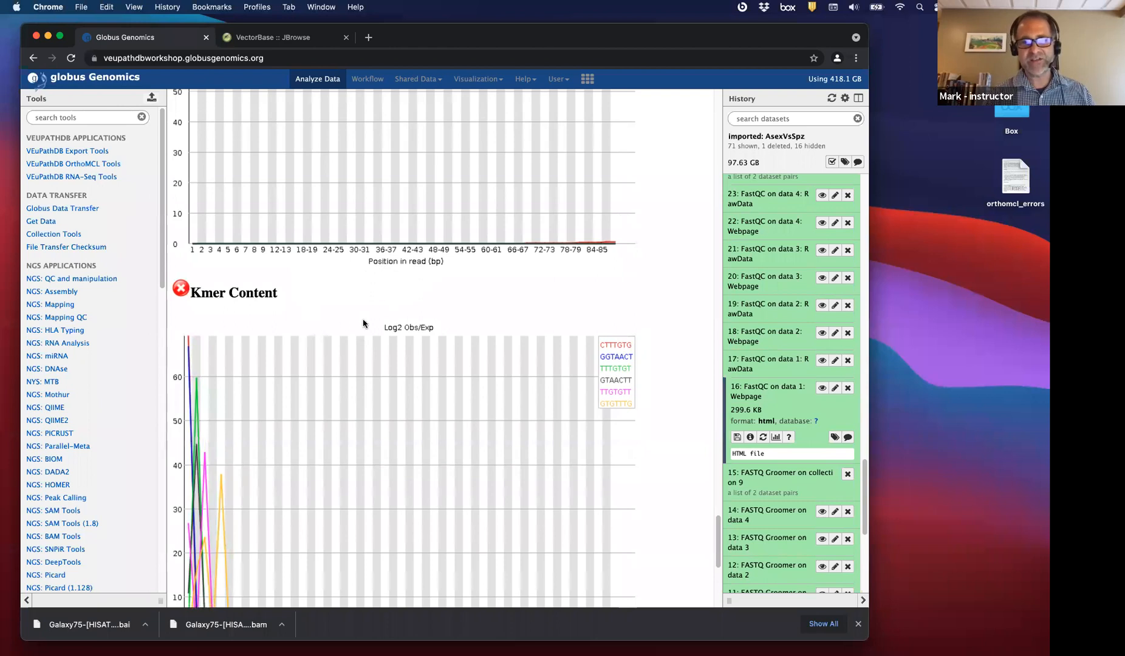
pyautogui.scroll(-3, 346, 324)
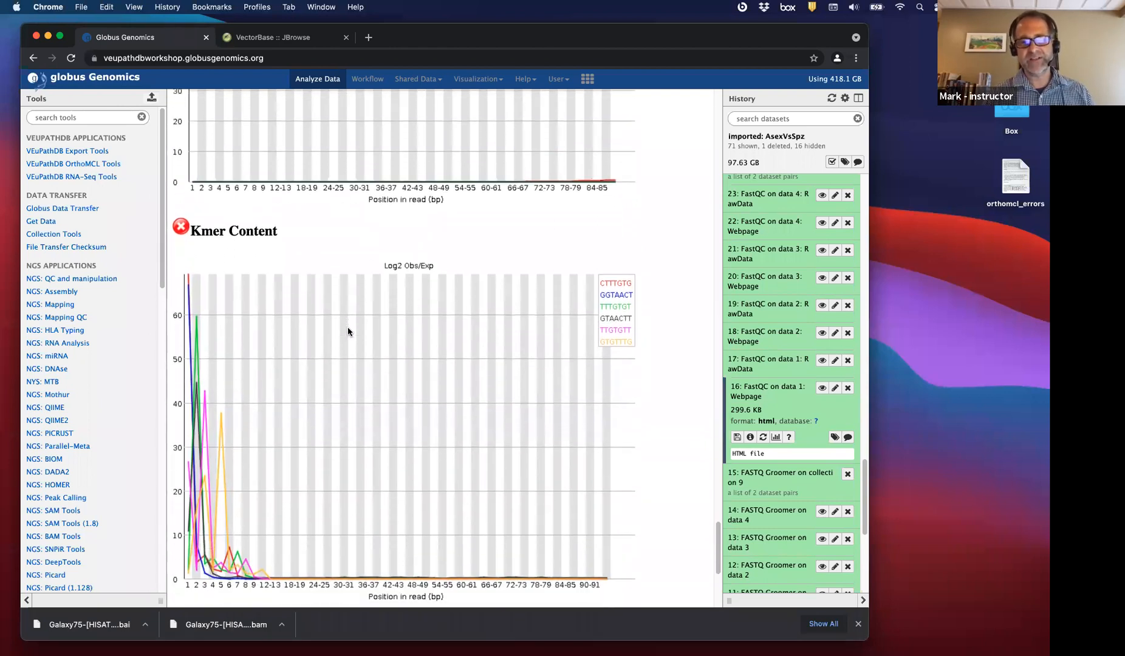
pyautogui.scroll(-2, 347, 329)
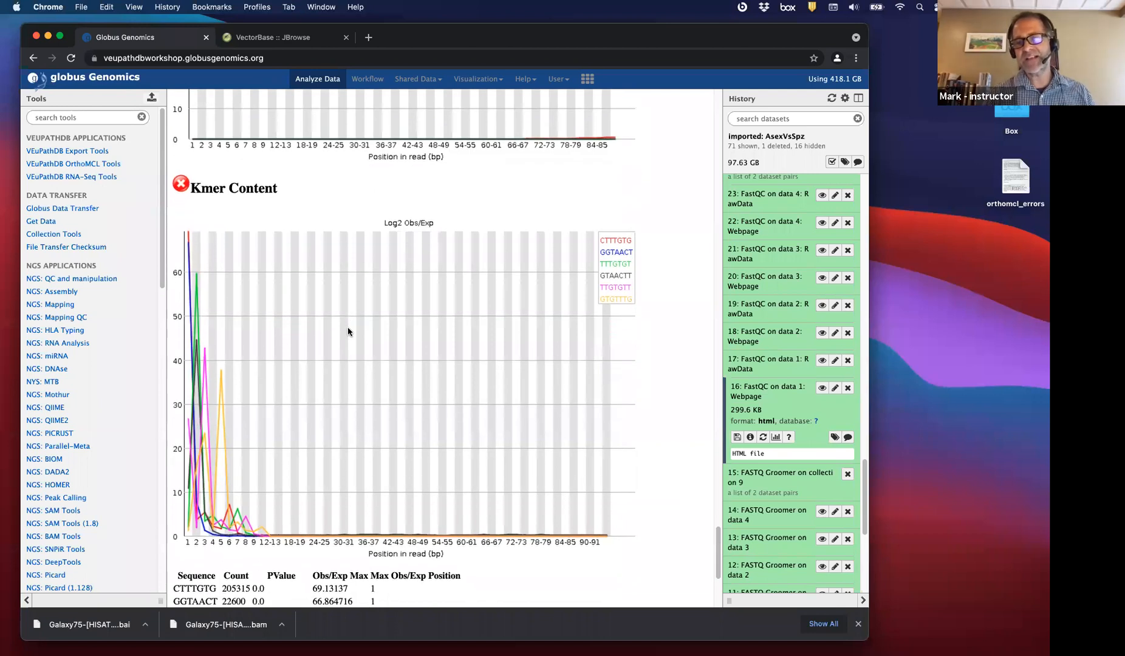
pyautogui.scroll(-3, 347, 331)
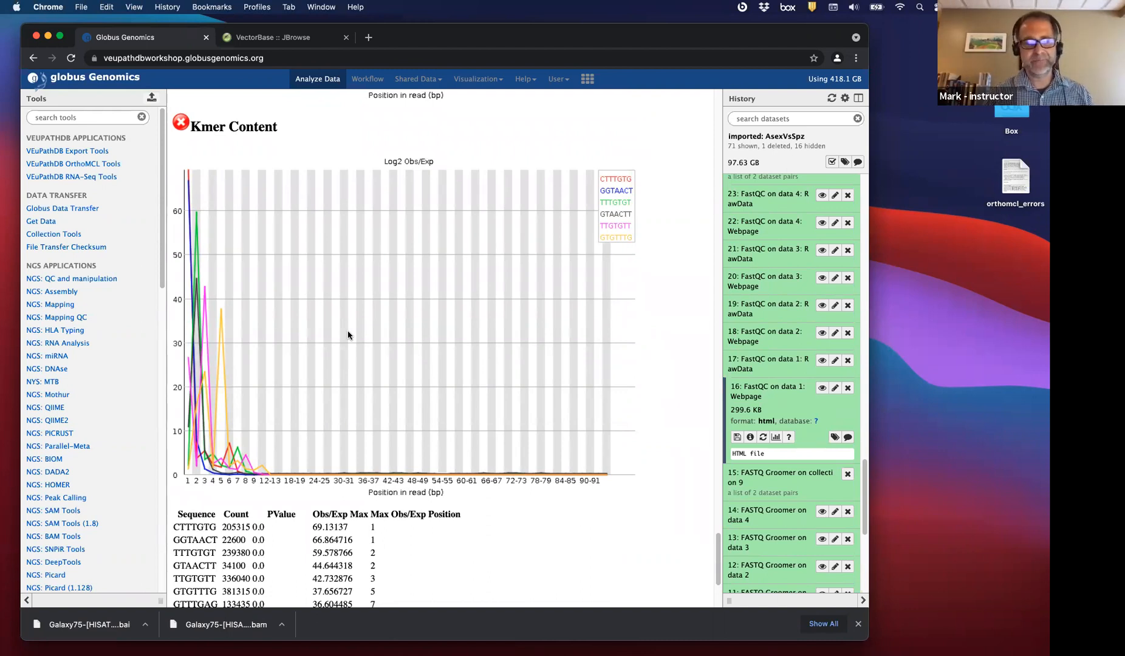
pyautogui.scroll(-2, 348, 335)
pyautogui.scroll(-4, 348, 335)
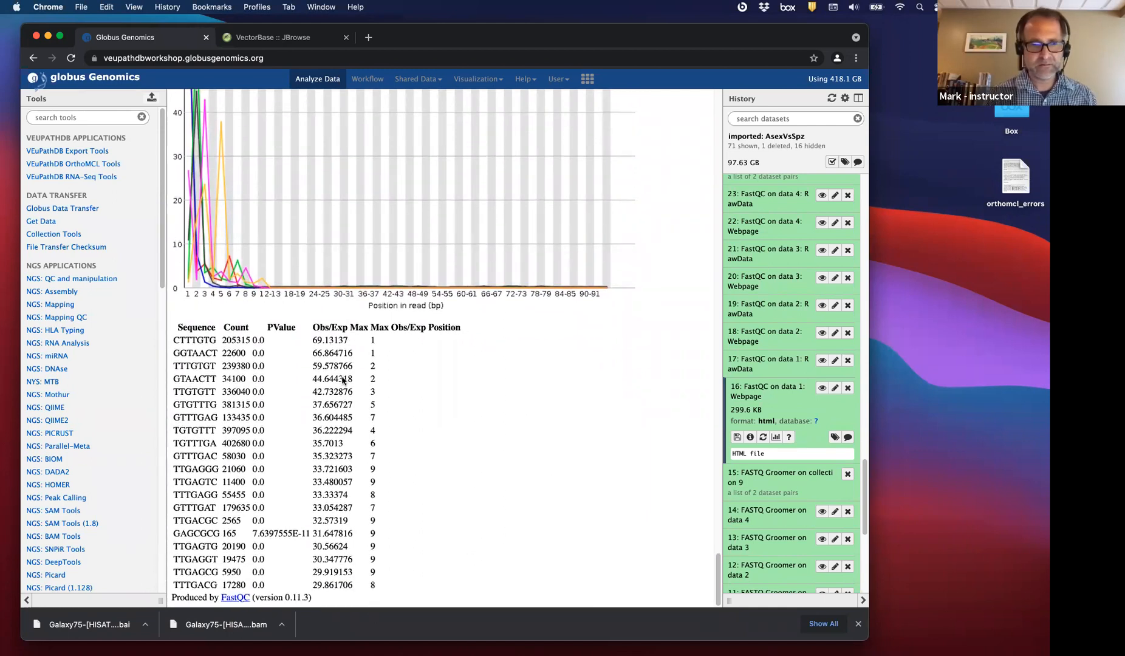
# Go back through the FastQC report to revisit the Per base sequence quality plot and Basic Statistics.
pyautogui.scroll(15, 354, 481)
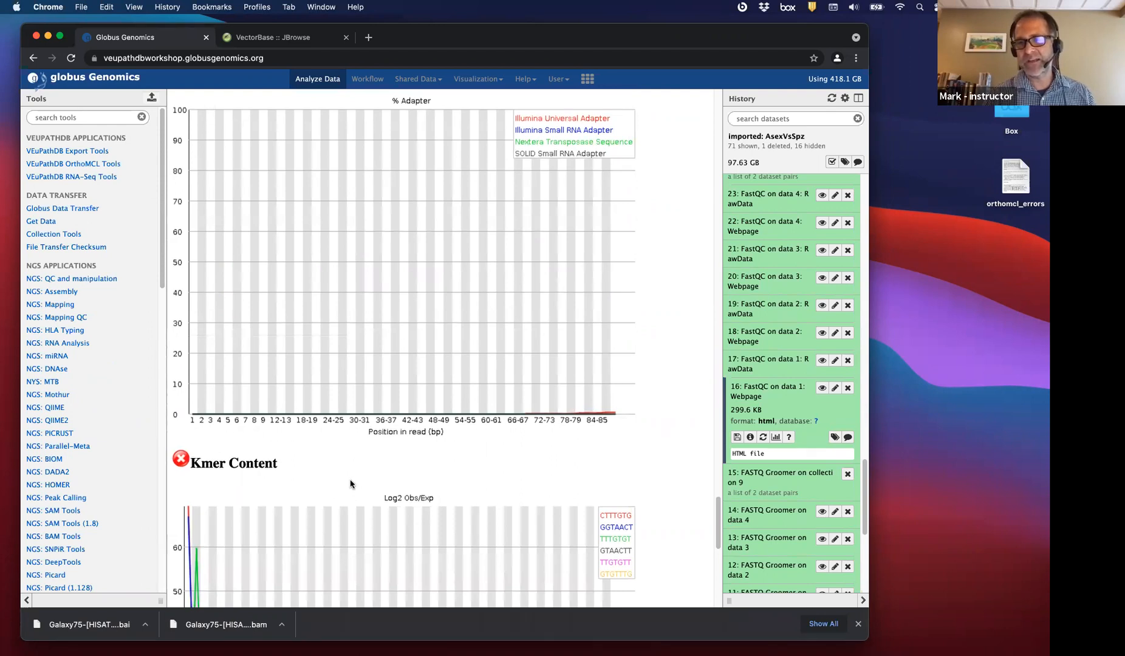
pyautogui.scroll(6, 502, 397)
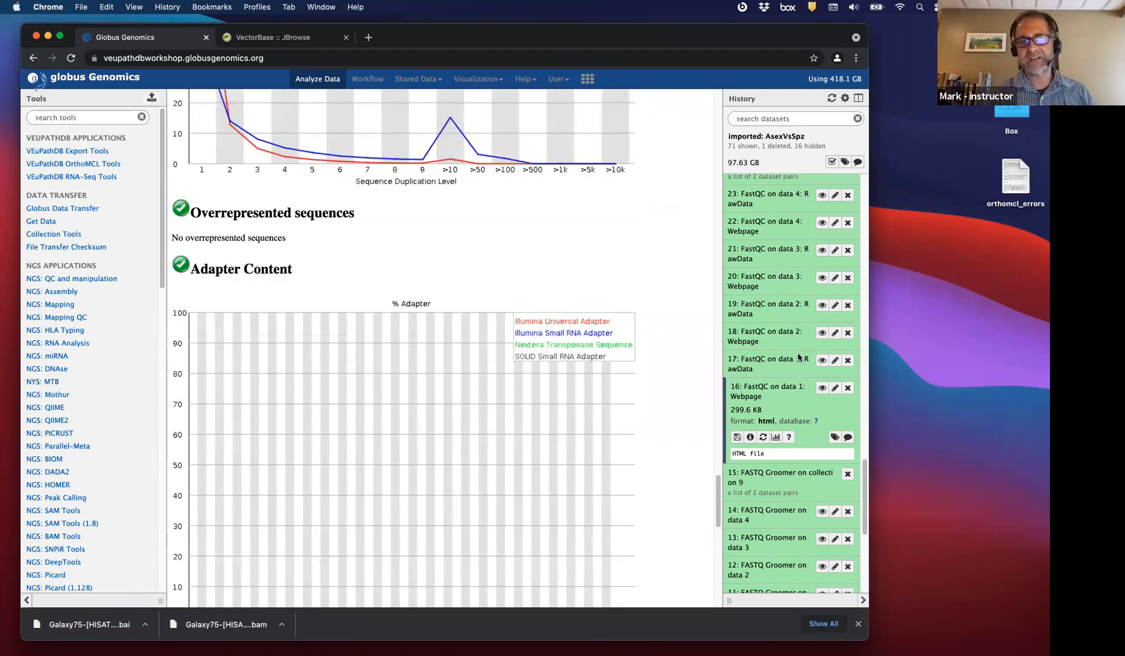
pyautogui.scroll(4, 799, 359)
pyautogui.scroll(4, 795, 365)
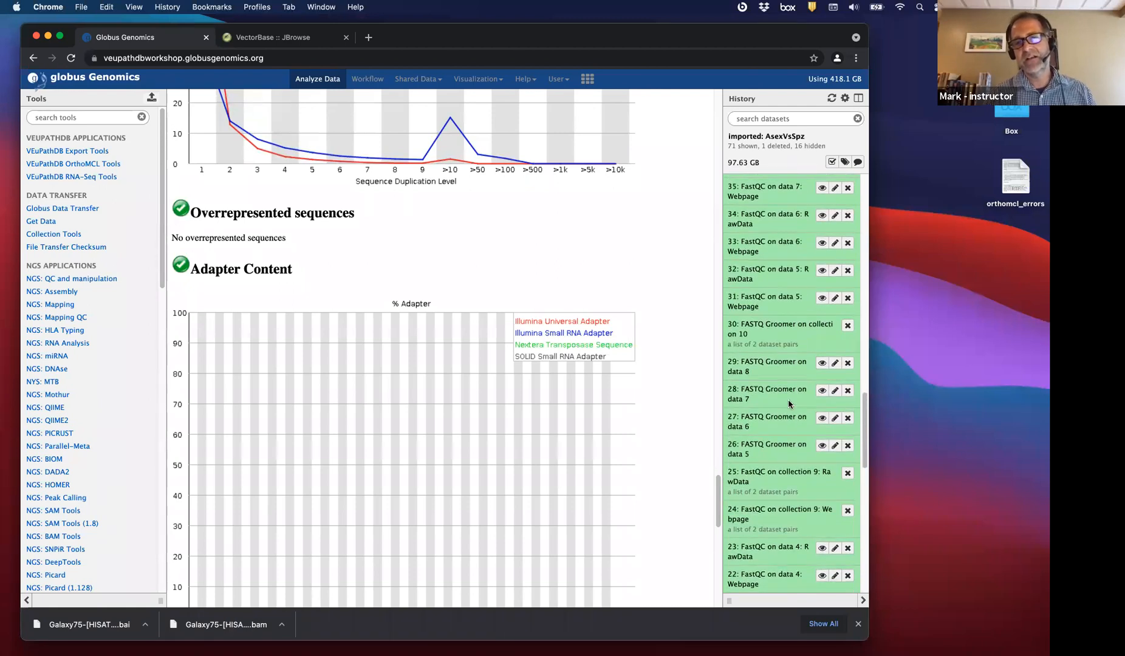
pyautogui.scroll(3, 789, 404)
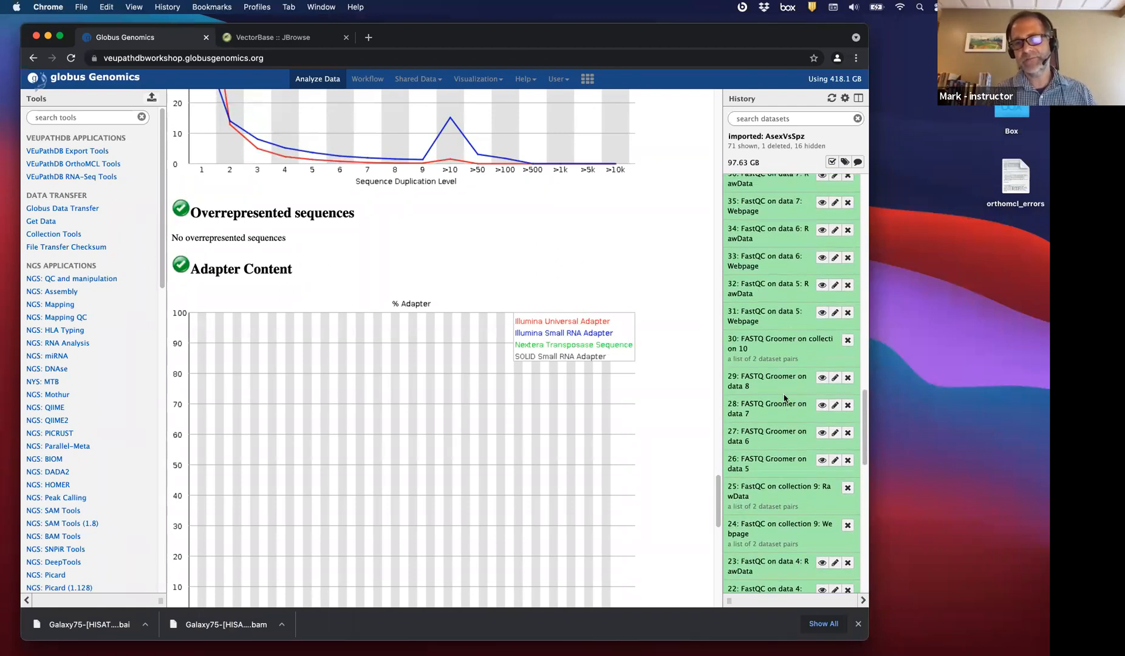
pyautogui.scroll(20, 519, 208)
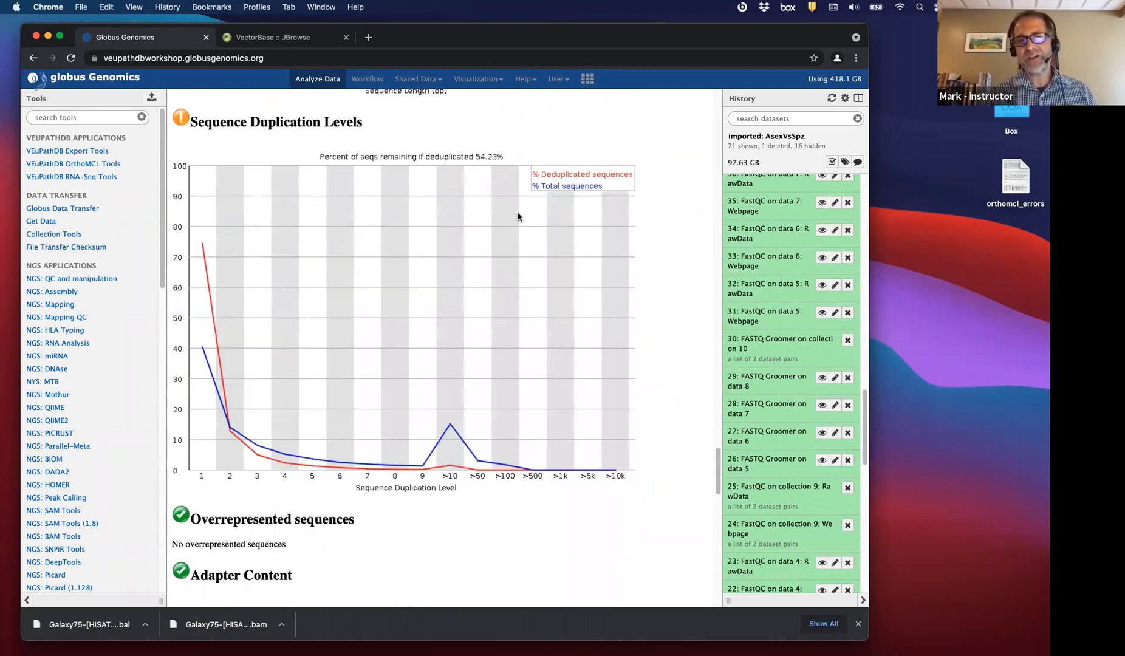
pyautogui.scroll(20, 529, 239)
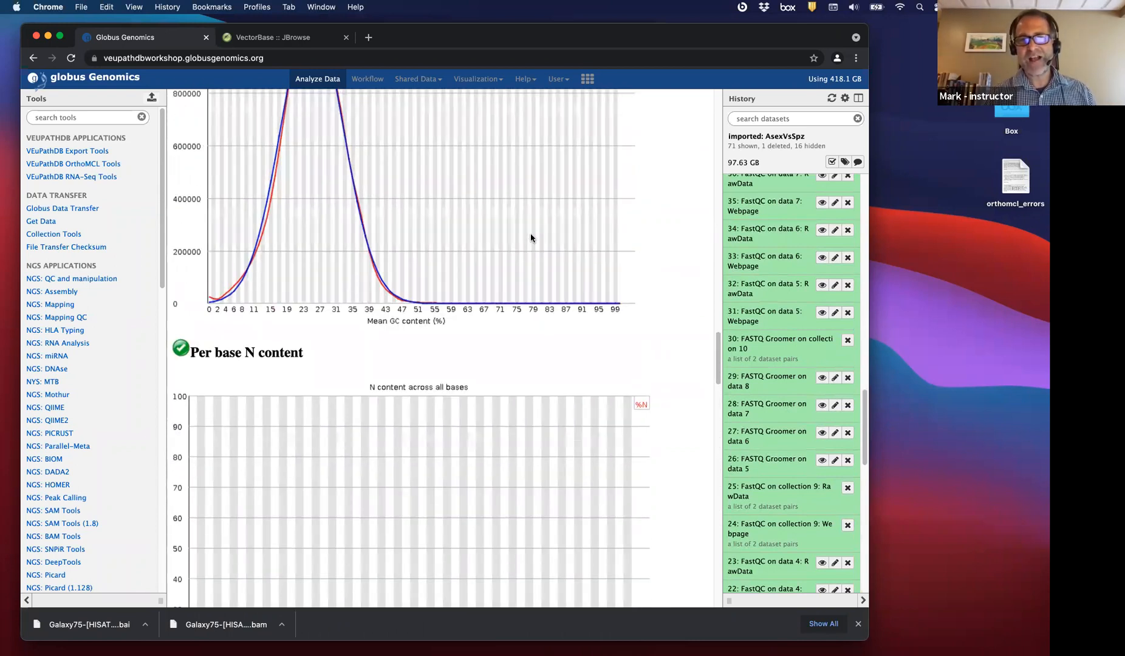
pyautogui.scroll(10, 532, 239)
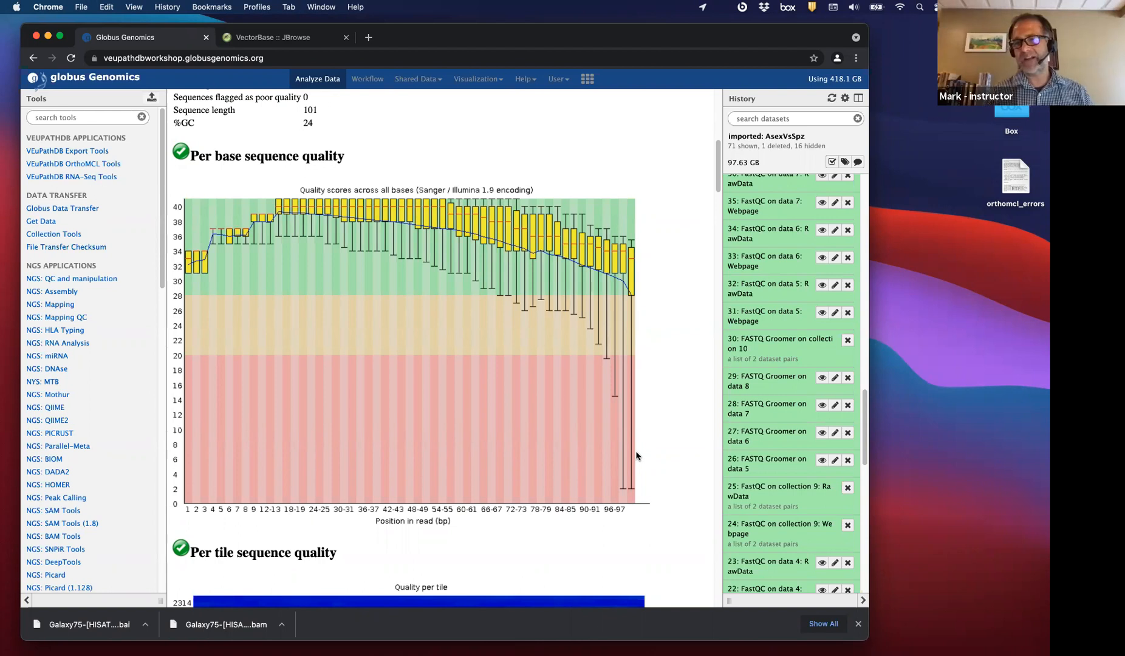
pyautogui.scroll(6, 690, 314)
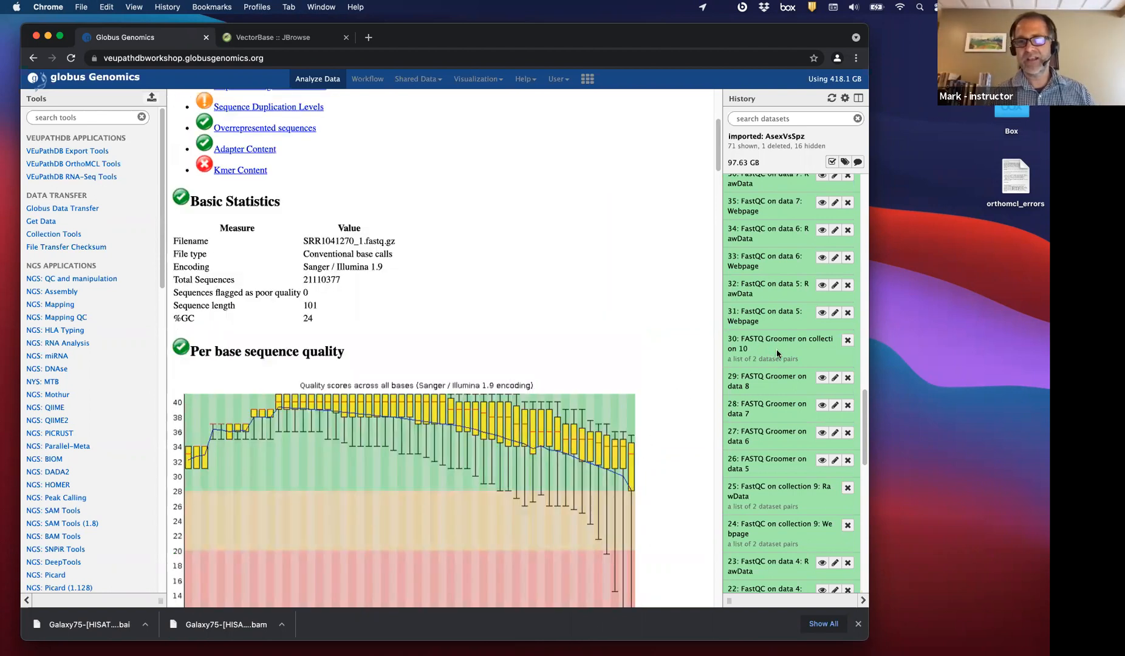
# Inspect the forward dataset of SRR1041266.fastq in the "Trimmomatic on collection 30: paired" output, including its trimming arguments.
pyautogui.scroll(1, 778, 355)
pyautogui.scroll(7, 778, 356)
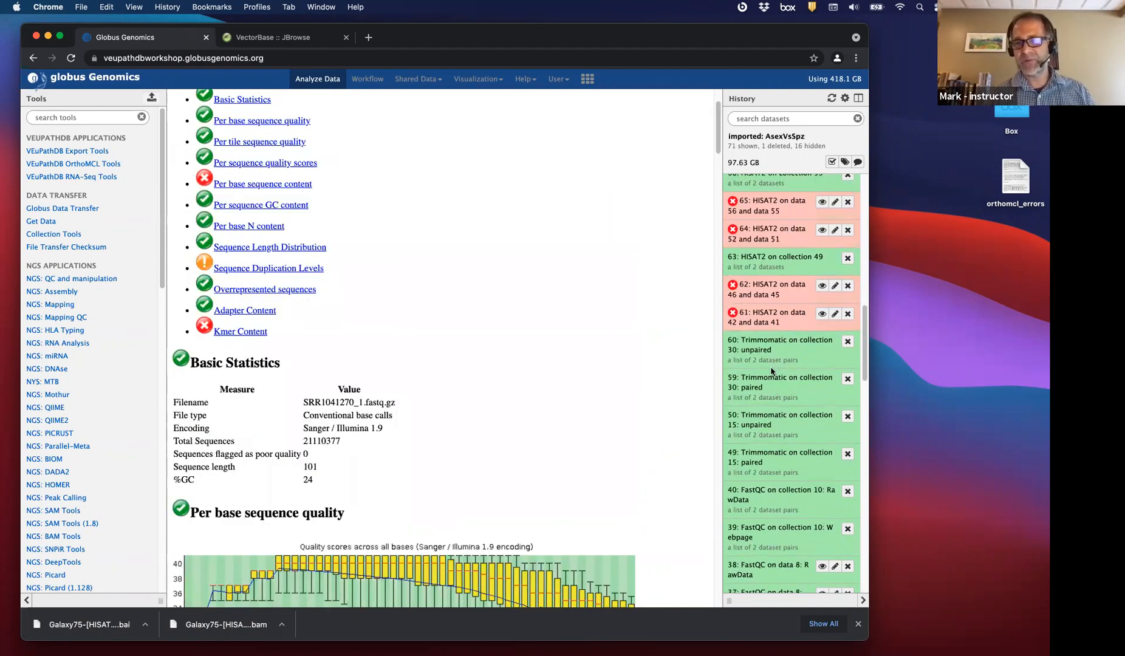
pyautogui.click(780, 379)
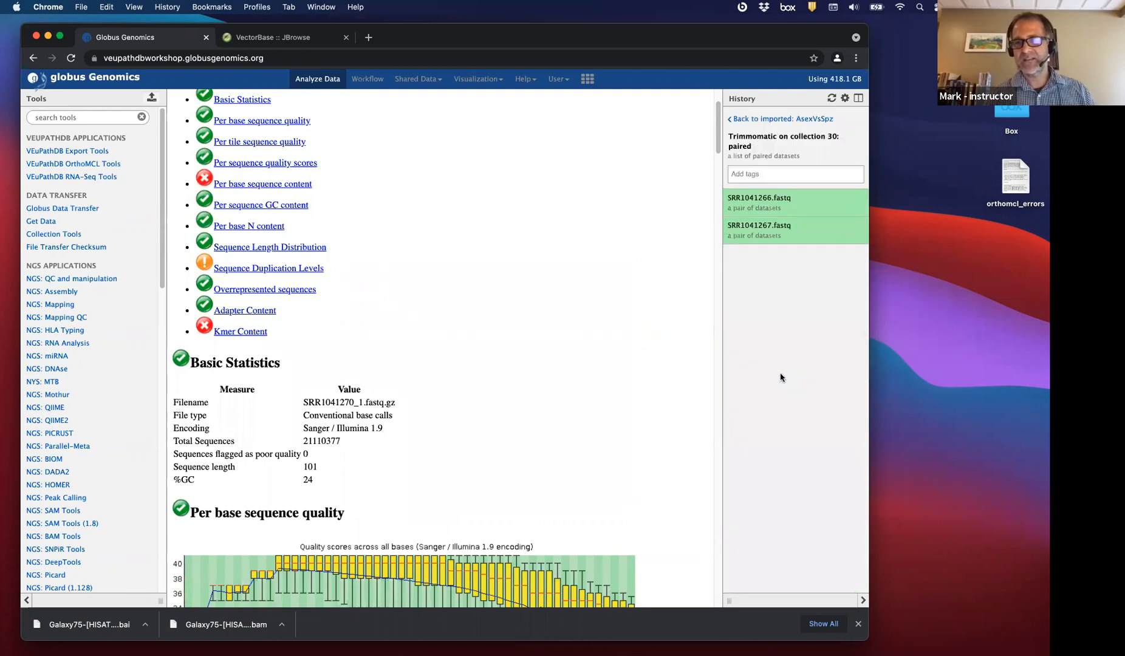
pyautogui.click(763, 205)
pyautogui.click(748, 181)
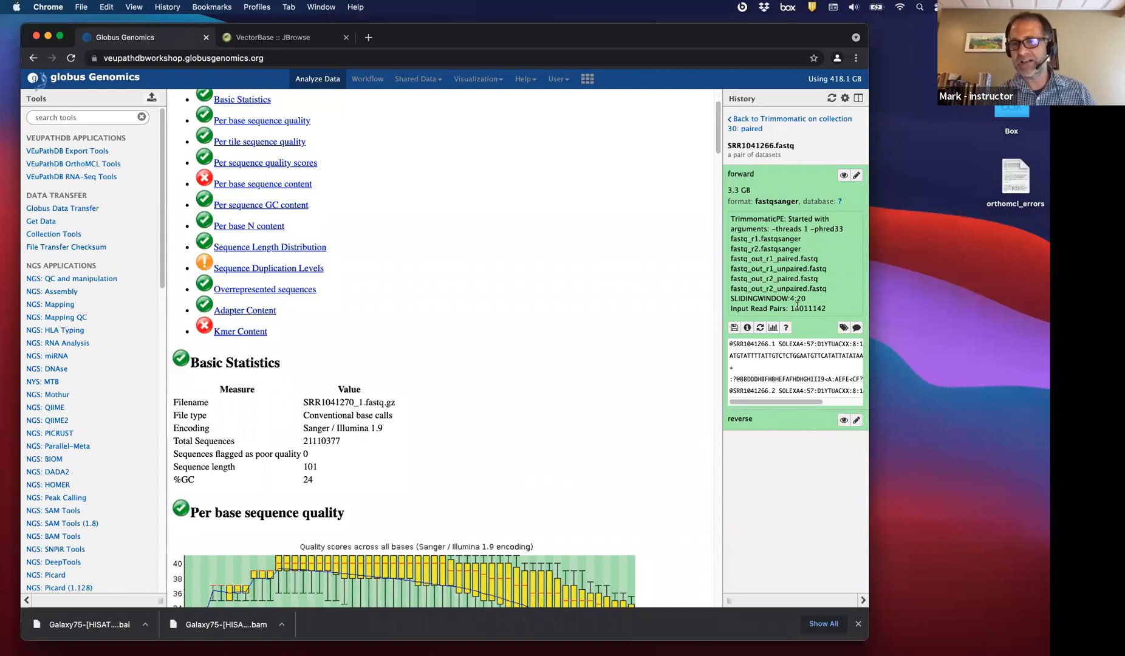
# Leave the Trimmomatic collection and switch to the "imported: Group 4" history from the saved histories.
pyautogui.click(756, 126)
pyautogui.click(755, 120)
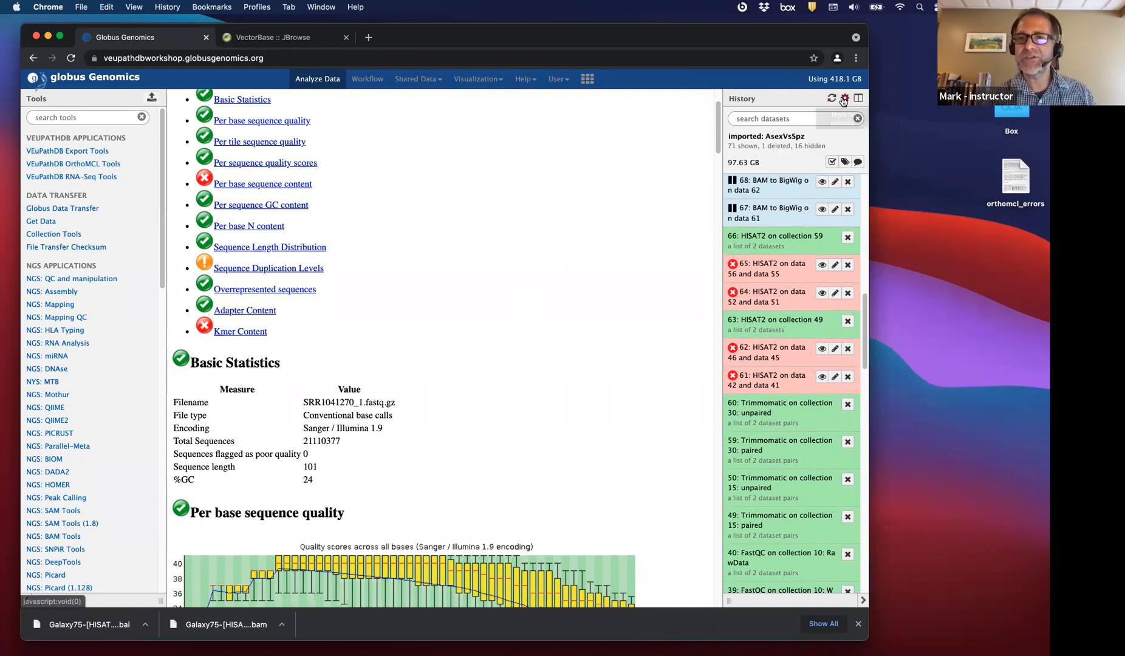
pyautogui.click(845, 97)
pyautogui.click(786, 119)
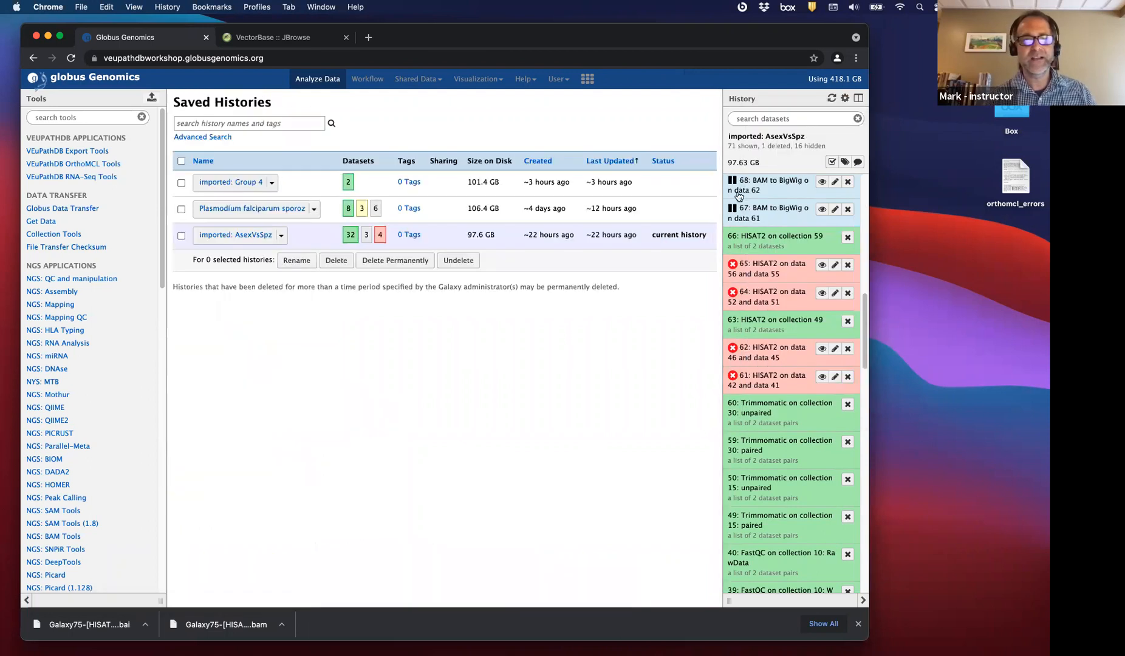
pyautogui.click(254, 182)
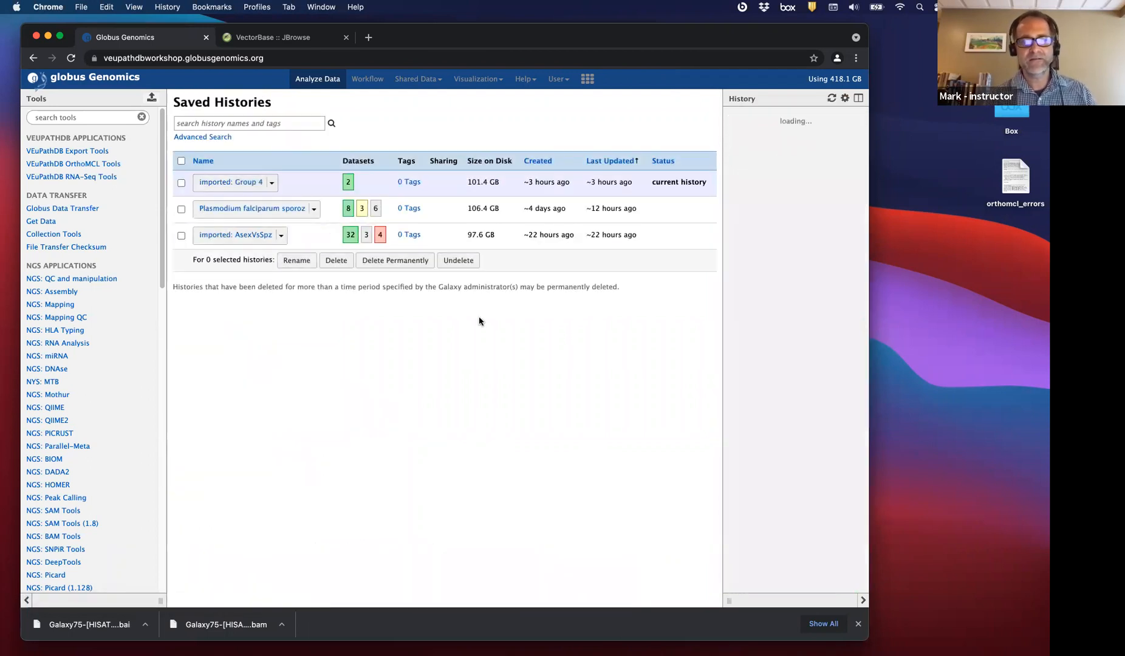
pyautogui.click(238, 186)
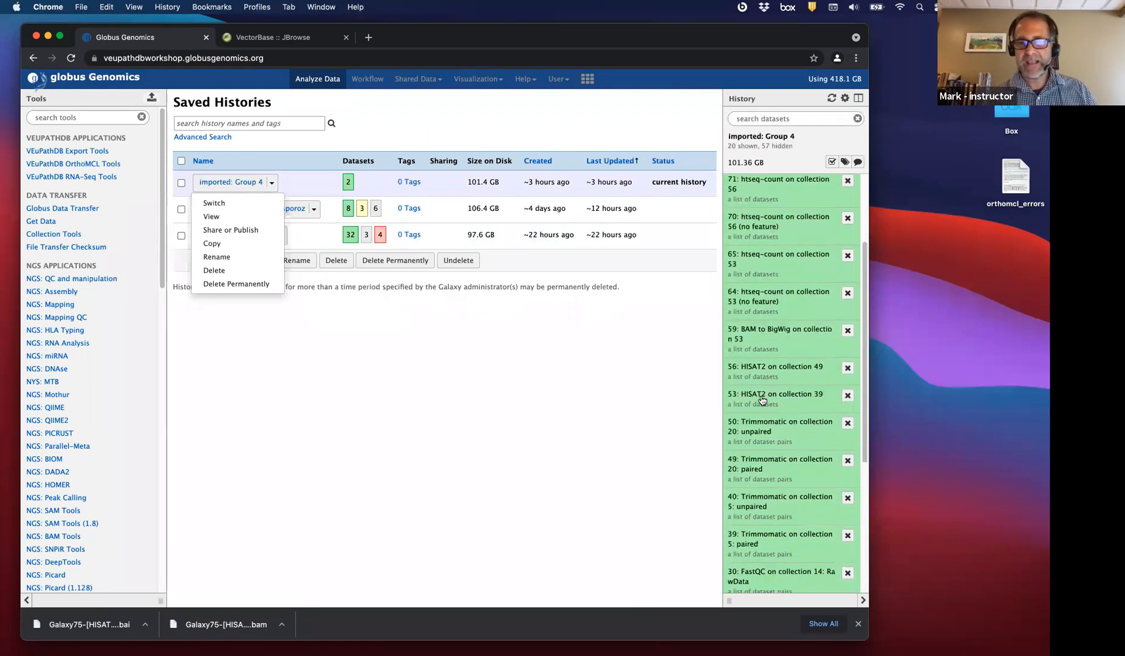
# Open the "HISAT2 on collection 39" output and expand the details of its E1 dataset.
pyautogui.scroll(-5, 761, 392)
pyautogui.scroll(1, 767, 274)
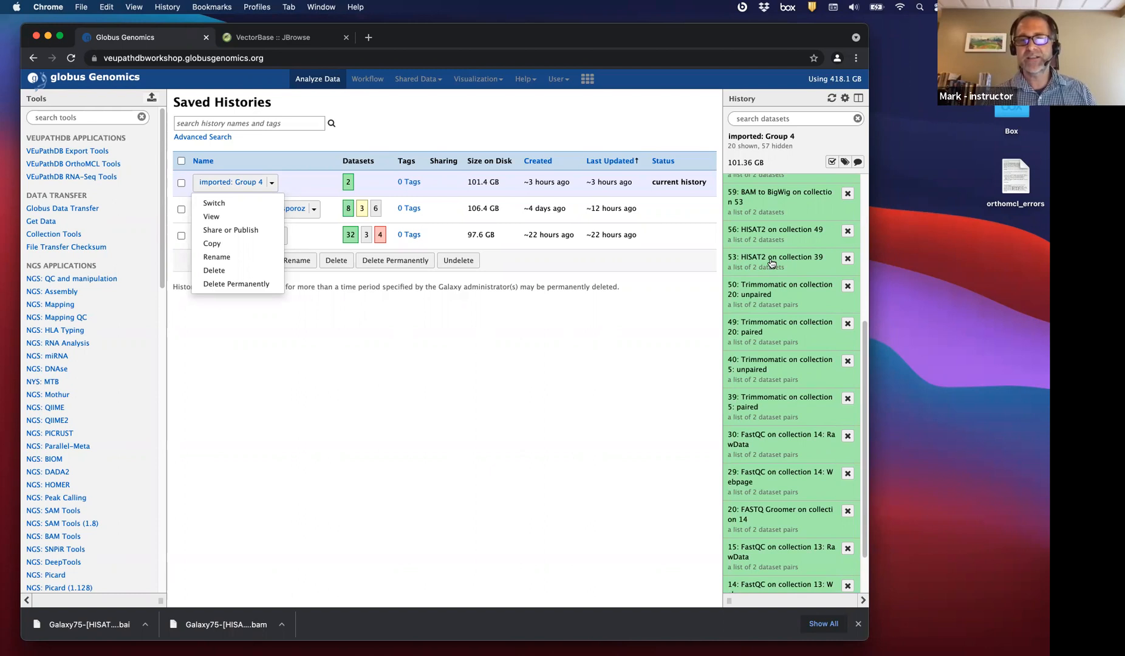
pyautogui.click(770, 261)
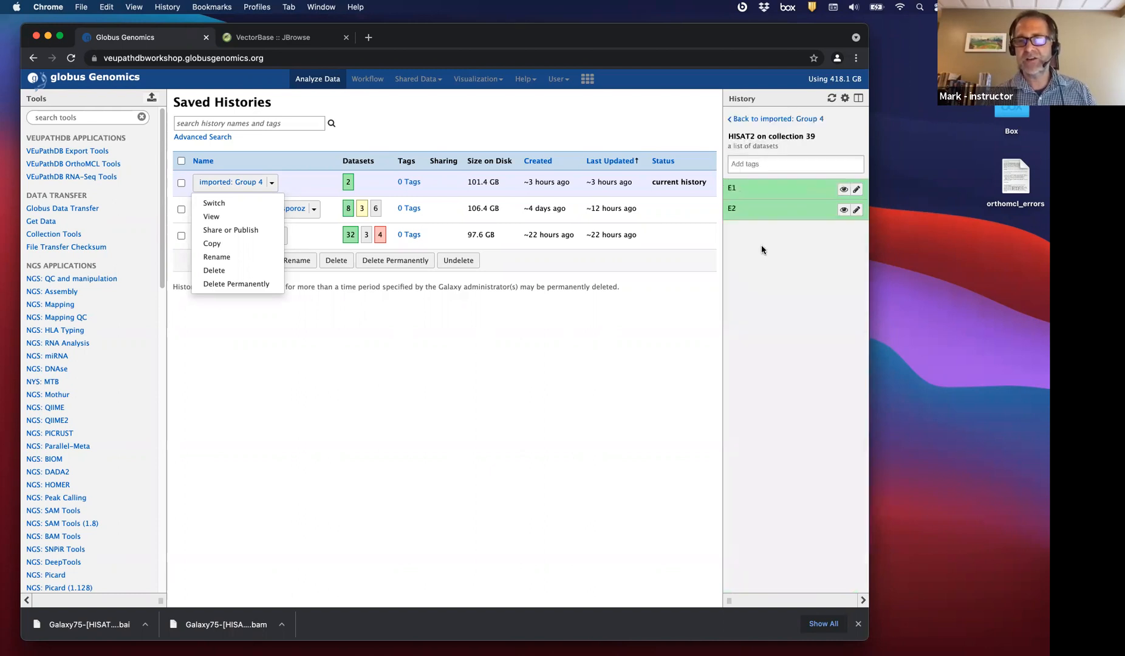
pyautogui.click(769, 191)
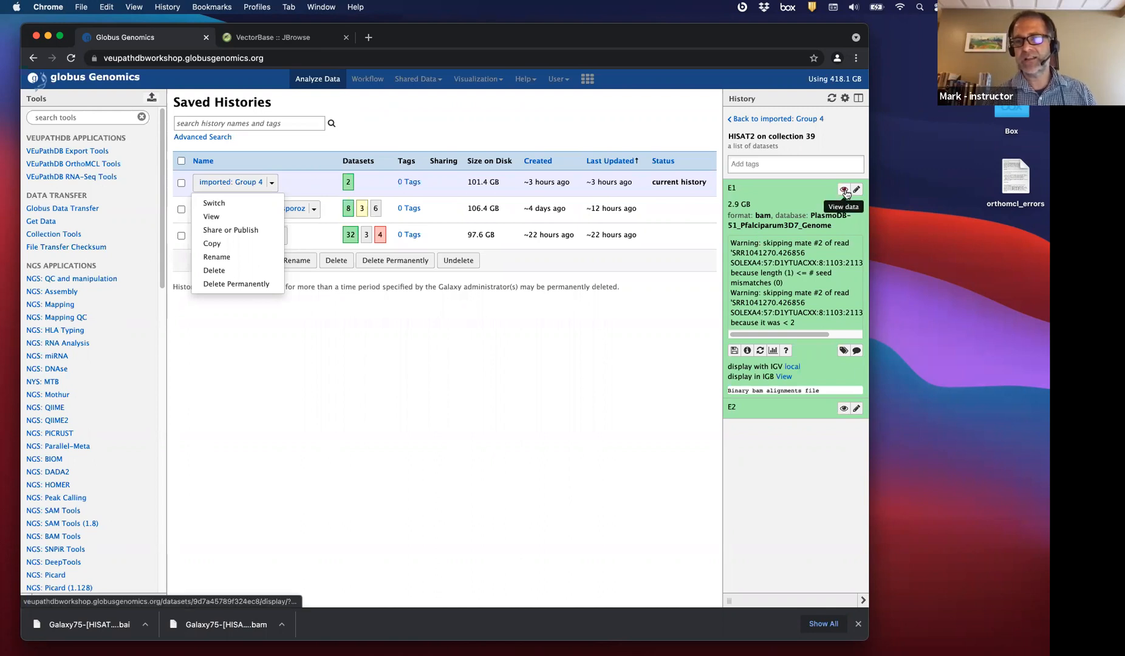
# Try to view the E1 BAM data, cancel the file download, and show the dataset's download options.
pyautogui.click(845, 192)
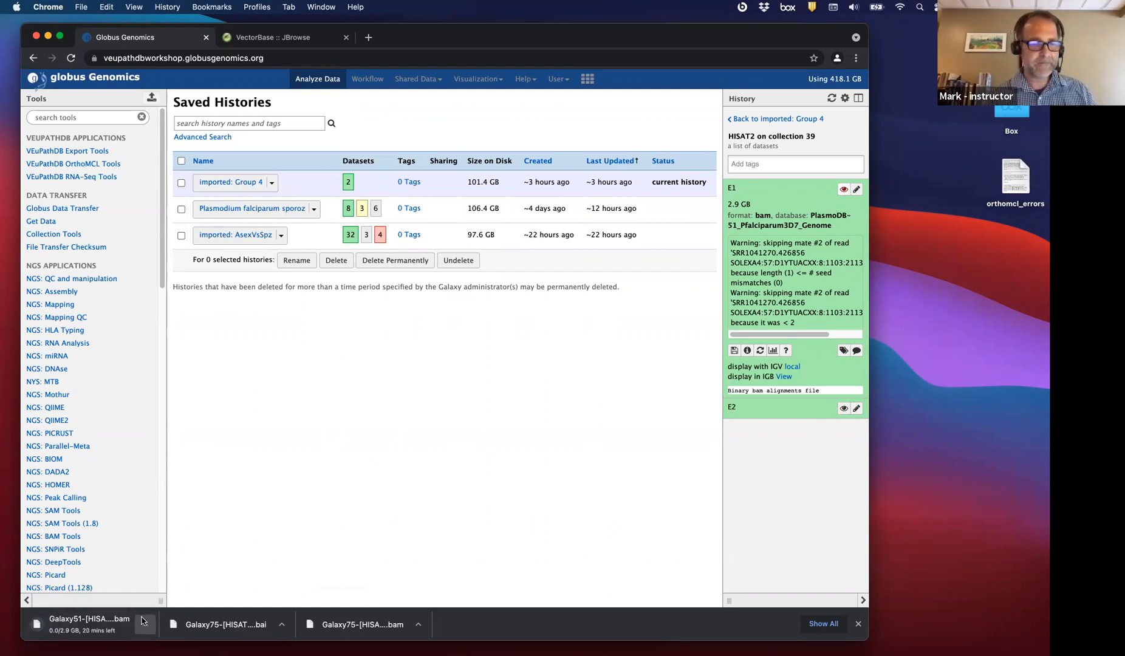
pyautogui.click(144, 623)
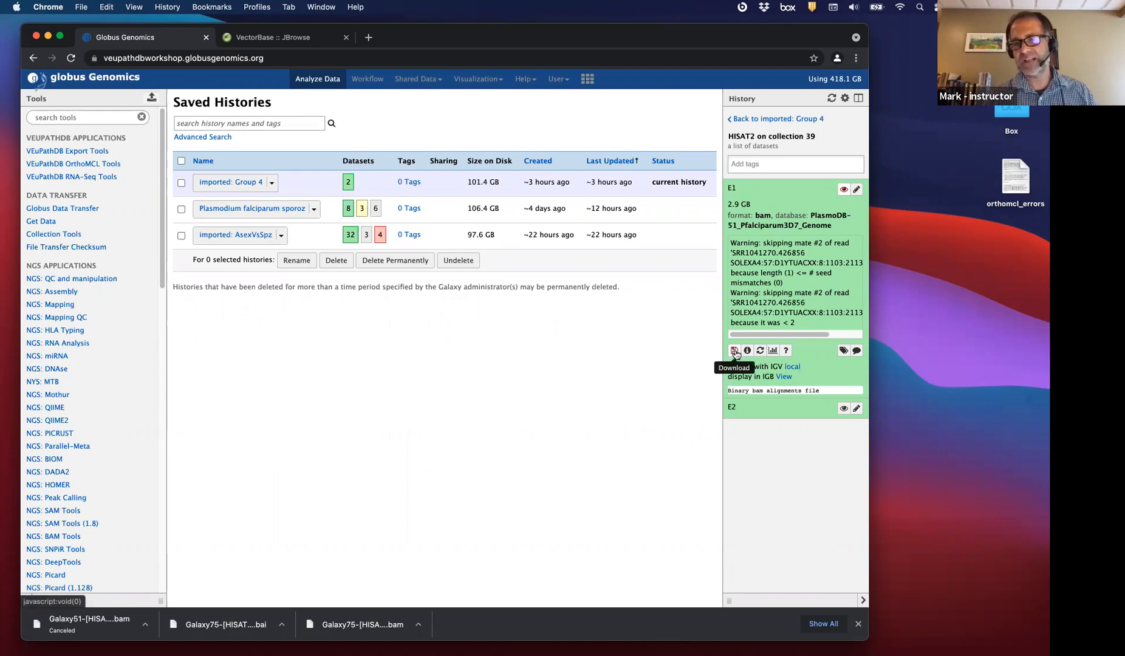
pyautogui.click(735, 351)
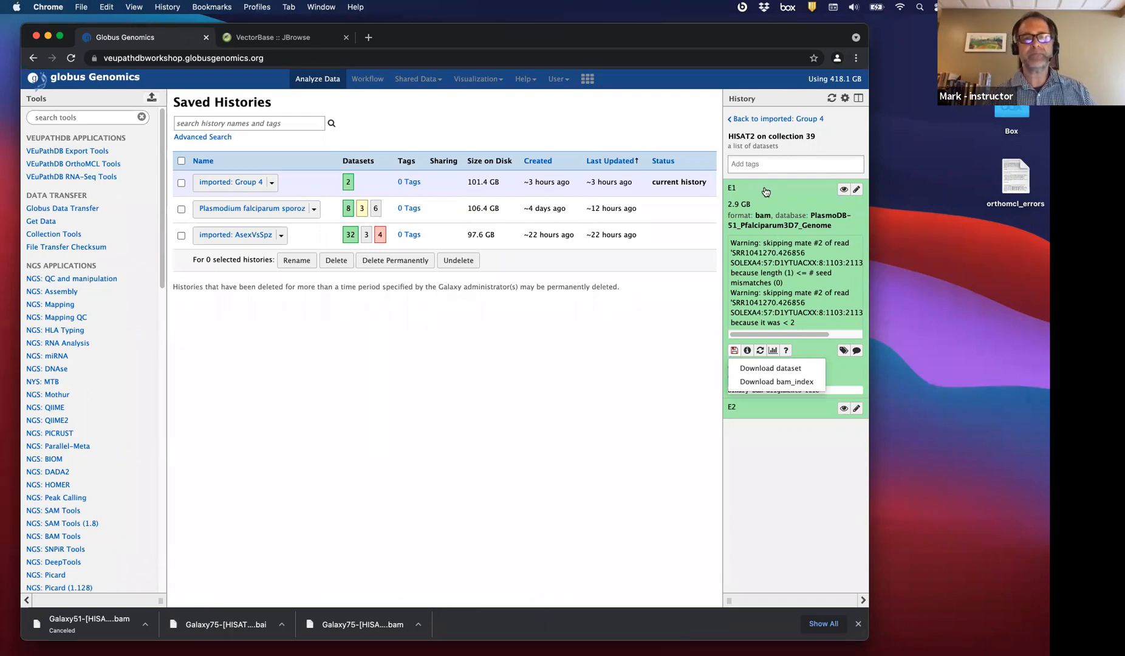
# Switch to Preview on Desktop 2, examine the BAM alignment tracks in image (1).png, and close the image.
pyautogui.hotkey('ctrl', 'Up')
pyautogui.moveTo(513, 22)
pyautogui.click(519, 51)
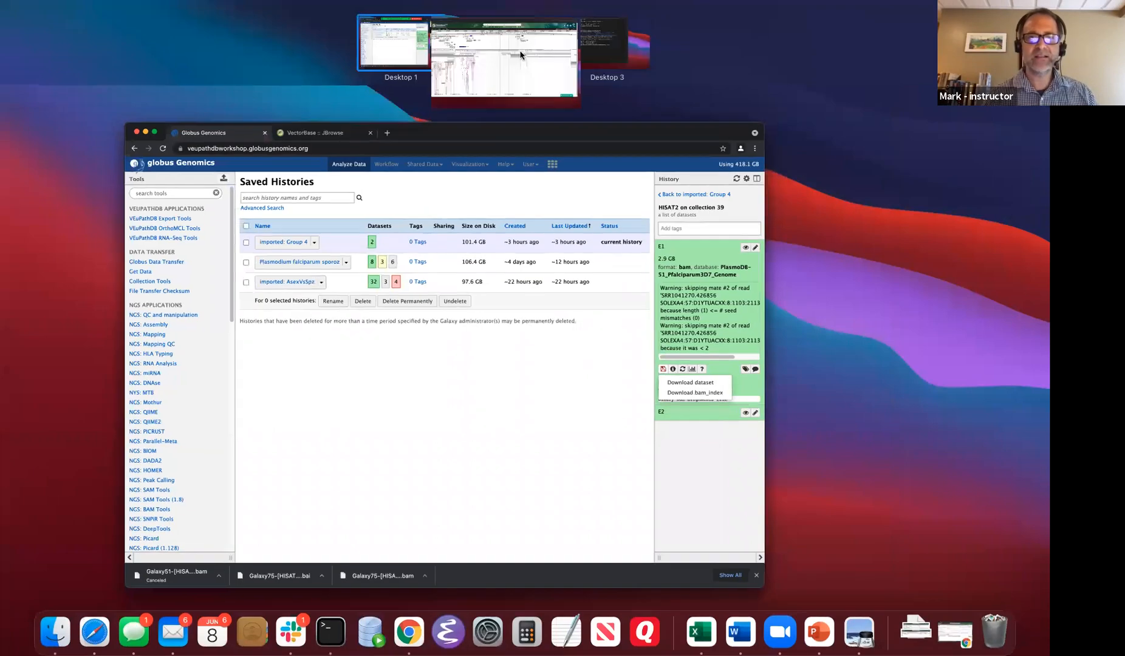
pyautogui.hotkey('ctrl', 'Up')
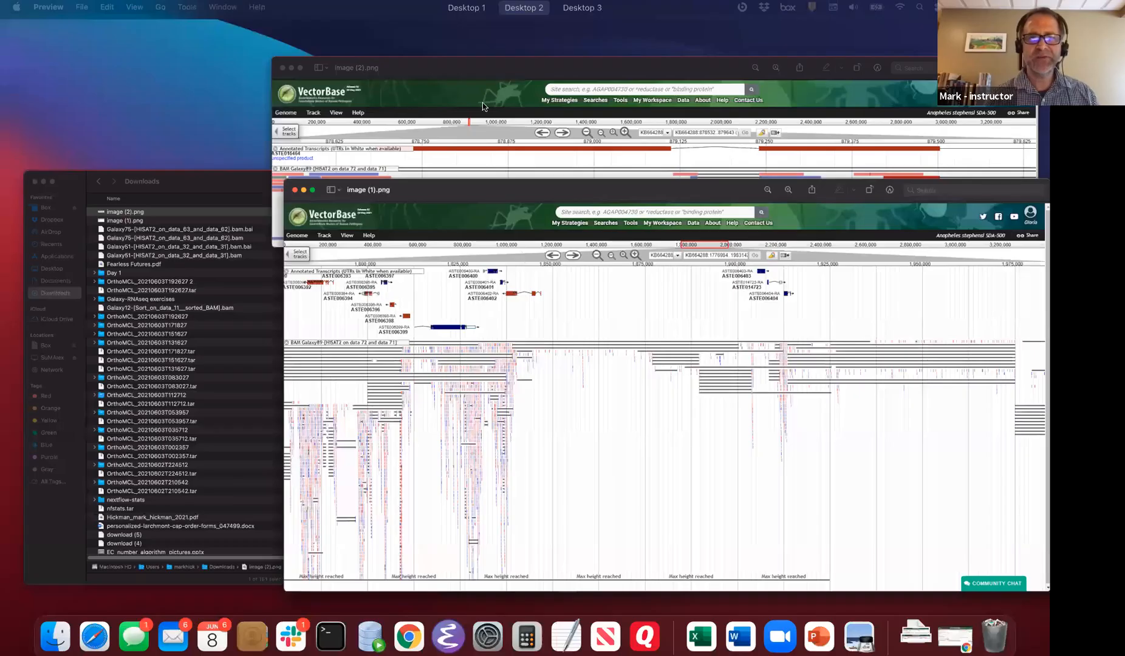
pyautogui.moveTo(391, 39)
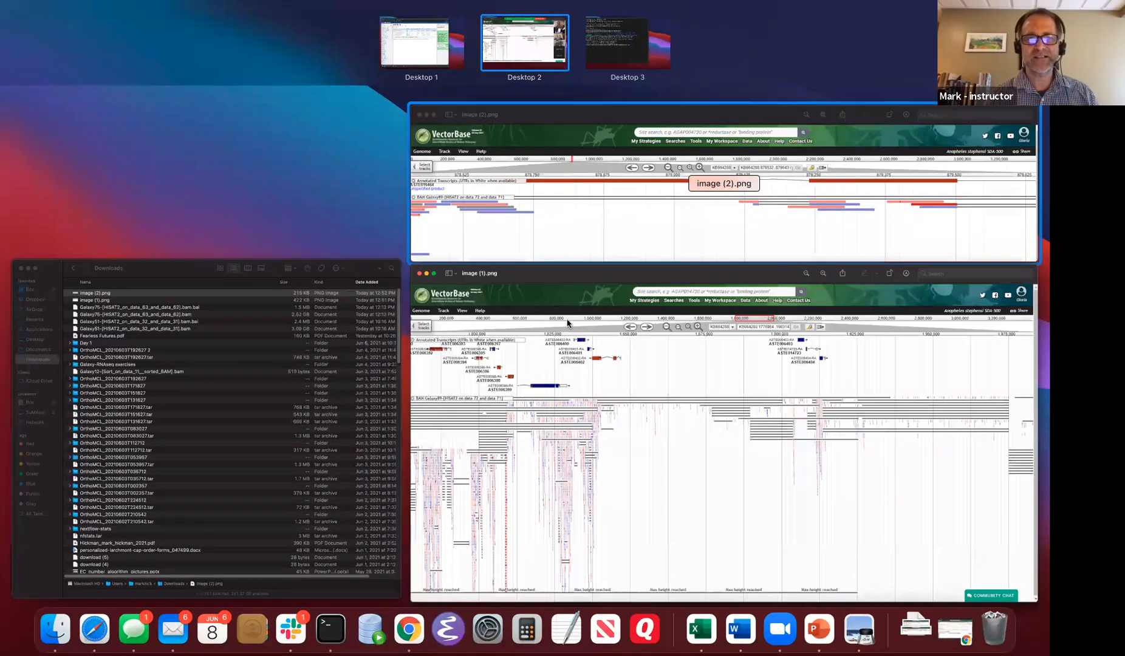
pyautogui.click(568, 331)
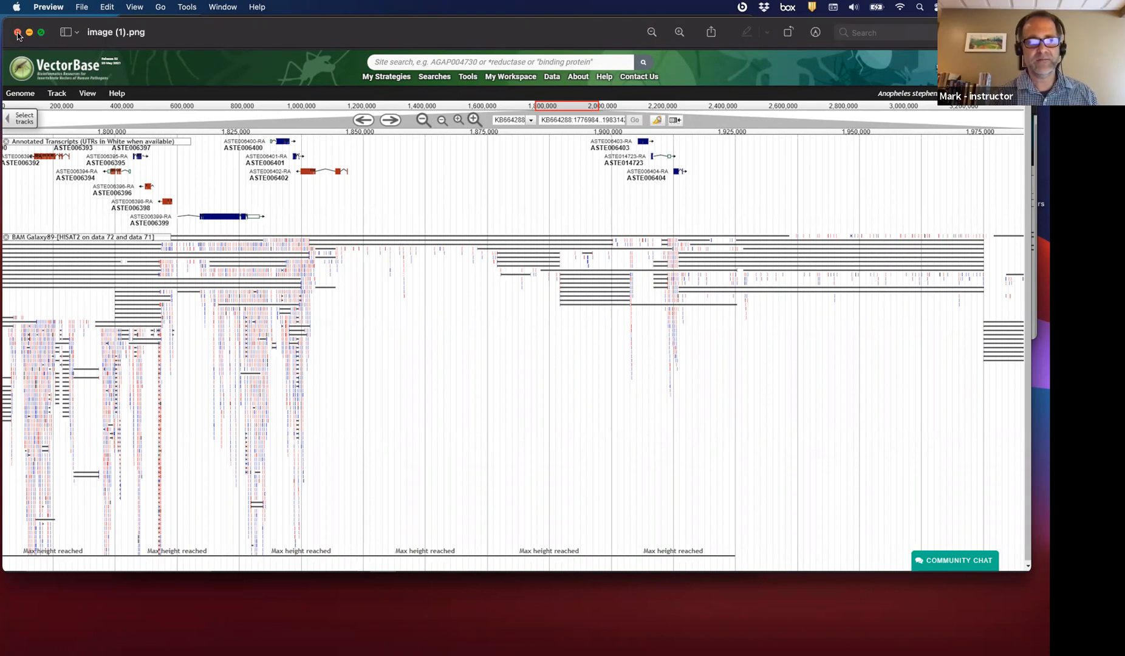
pyautogui.press('super+w')
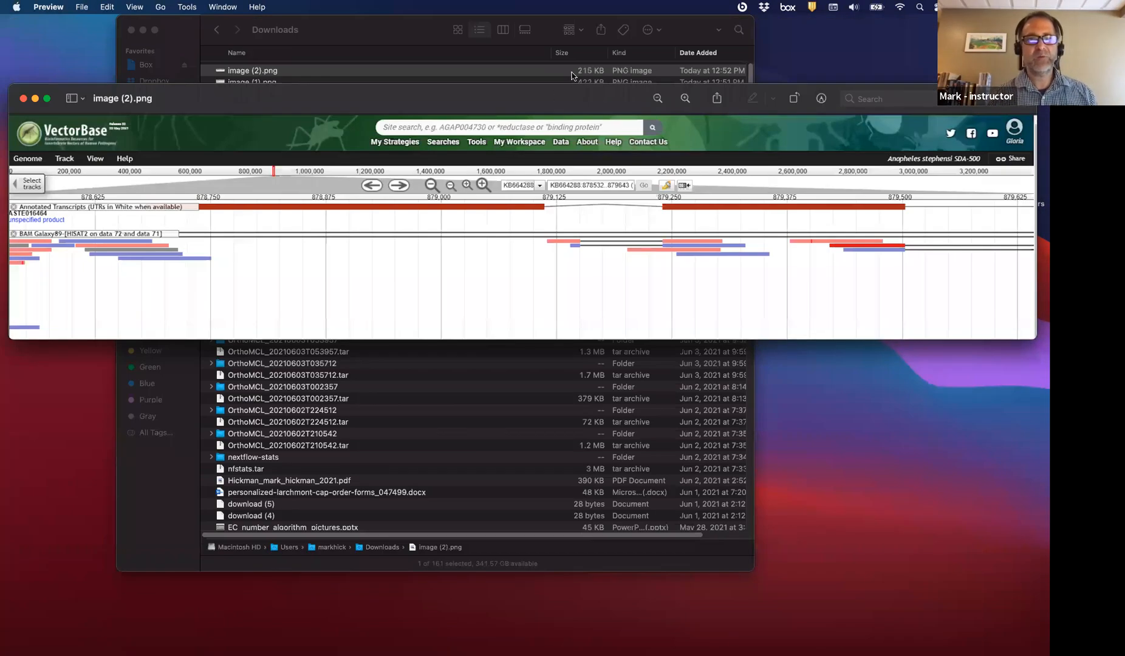
# Return to Galaxy in Chrome and review the HISAT2, BAM to BigWig, htseq-count and DESeq2 outputs in the Group 4 history.
pyautogui.hotkey('ctrl', 'Up')
pyautogui.click(465, 27)
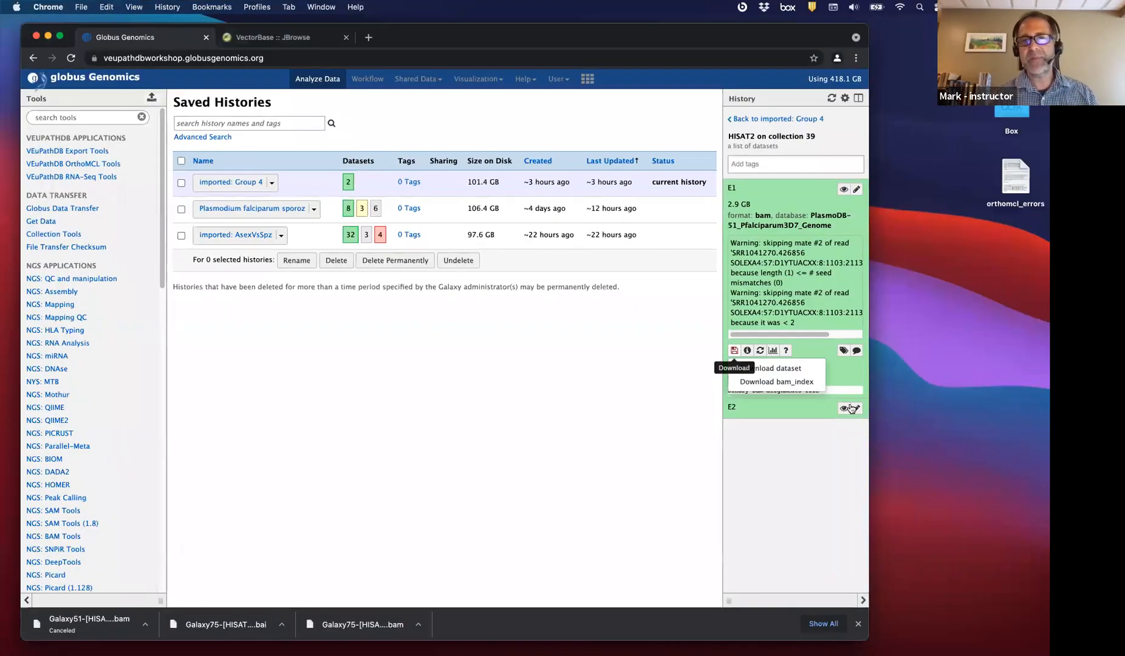
pyautogui.click(768, 119)
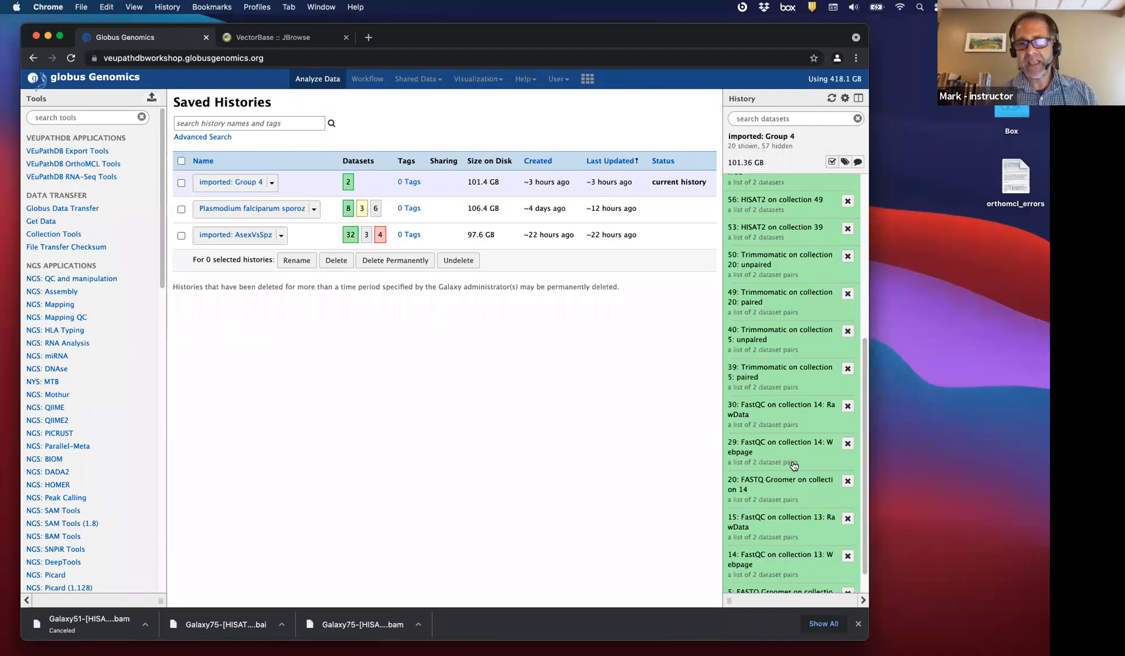
pyautogui.scroll(5, 792, 382)
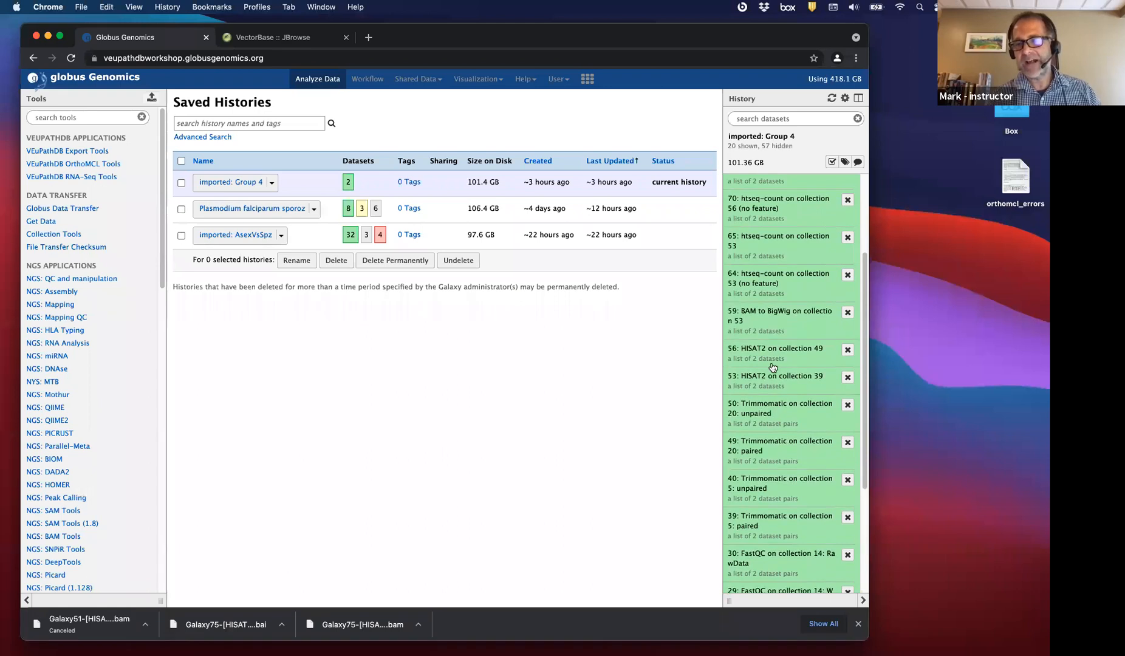
pyautogui.scroll(4, 771, 413)
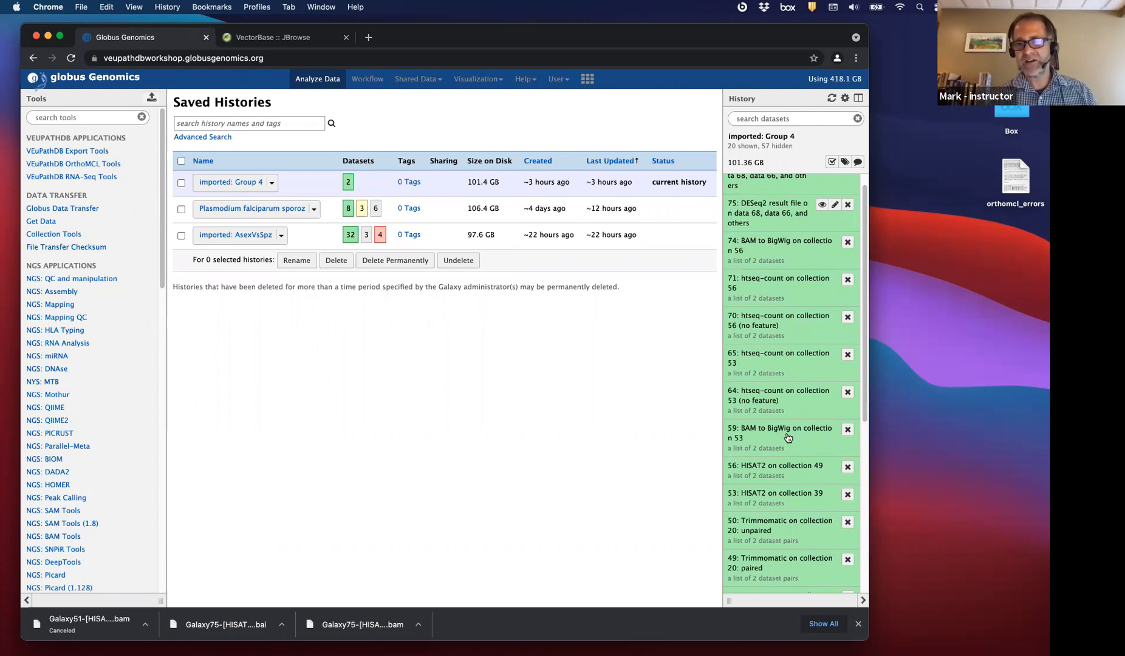
# Switch to VectorBase JBrowse, search the selectable tracks for "alignment", and clear the filter.
pyautogui.click(285, 40)
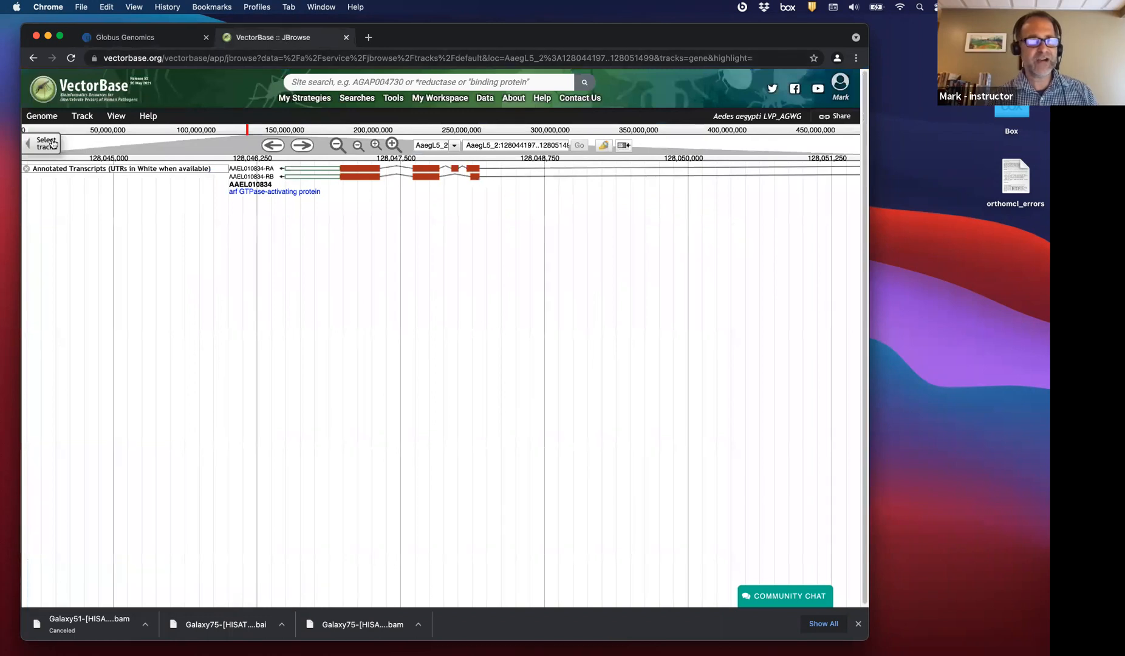
pyautogui.click(54, 144)
pyautogui.click(395, 139)
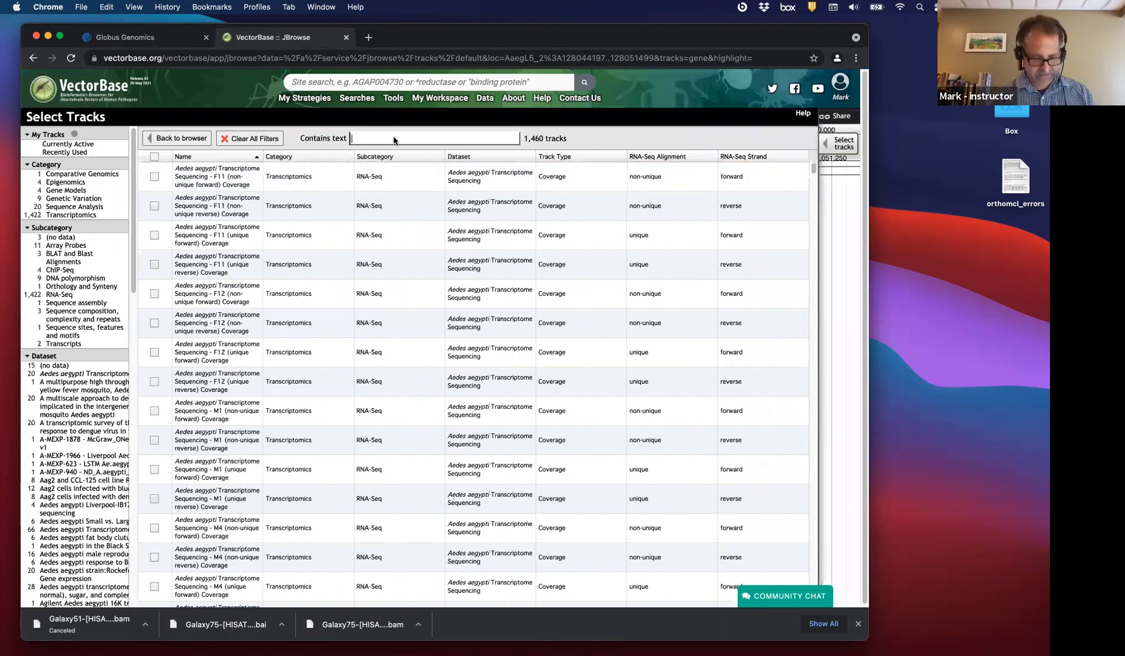
pyautogui.write('alignment')
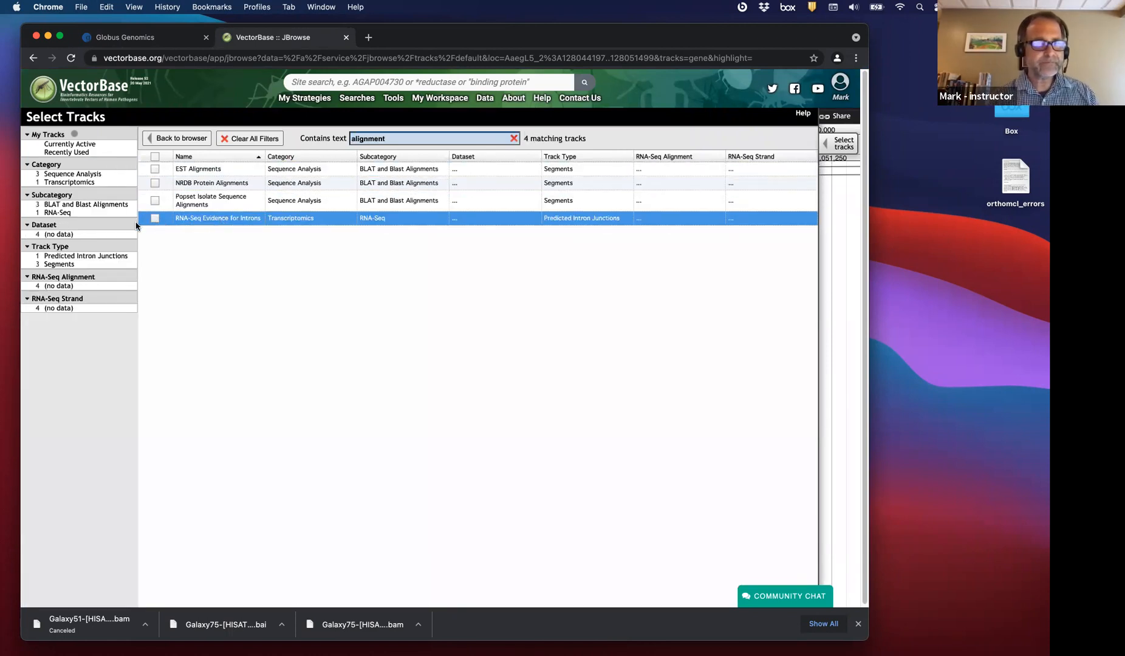
pyautogui.click(262, 141)
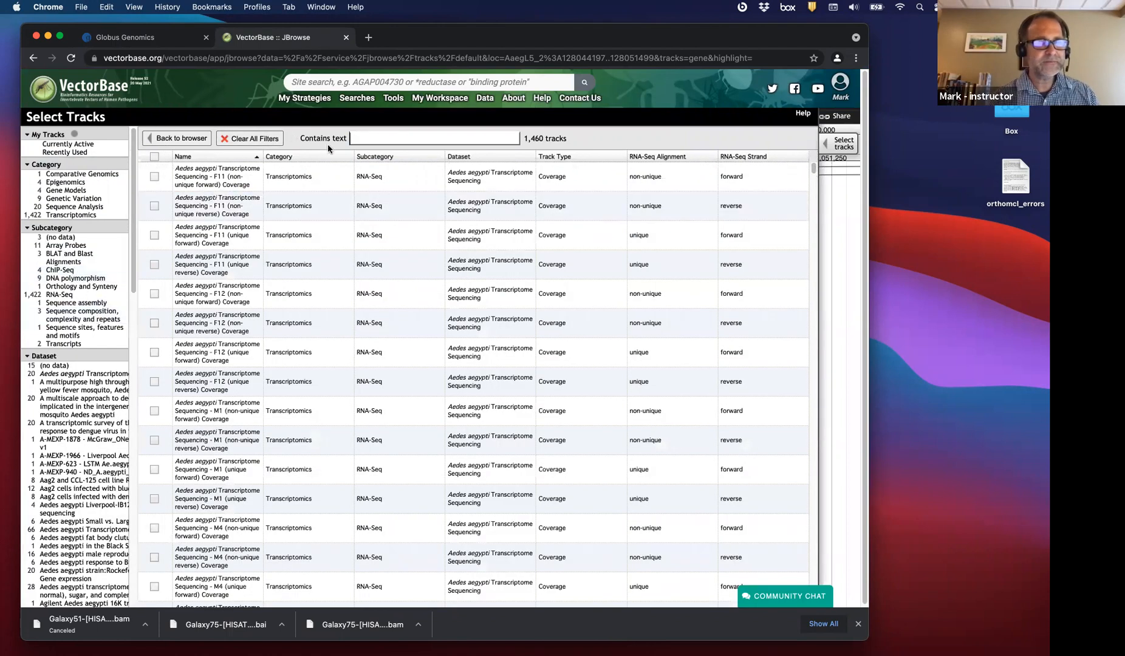
# Search the selectable tracks for "align" and clear the search text.
pyautogui.click(353, 139)
pyautogui.write('a')
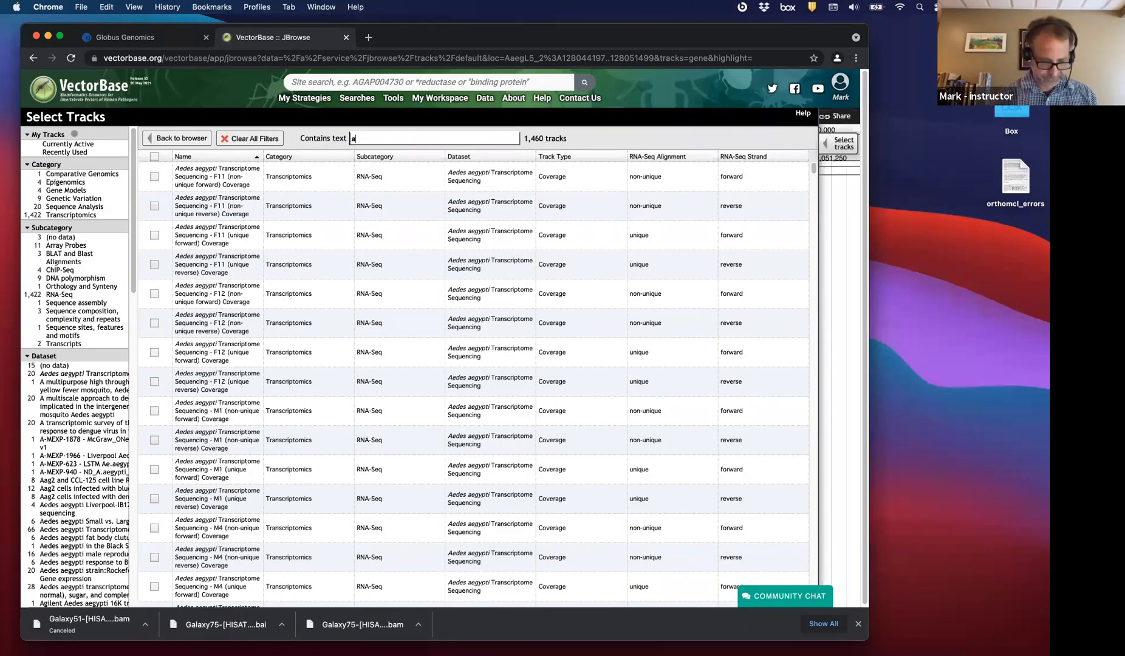
pyautogui.write('lign')
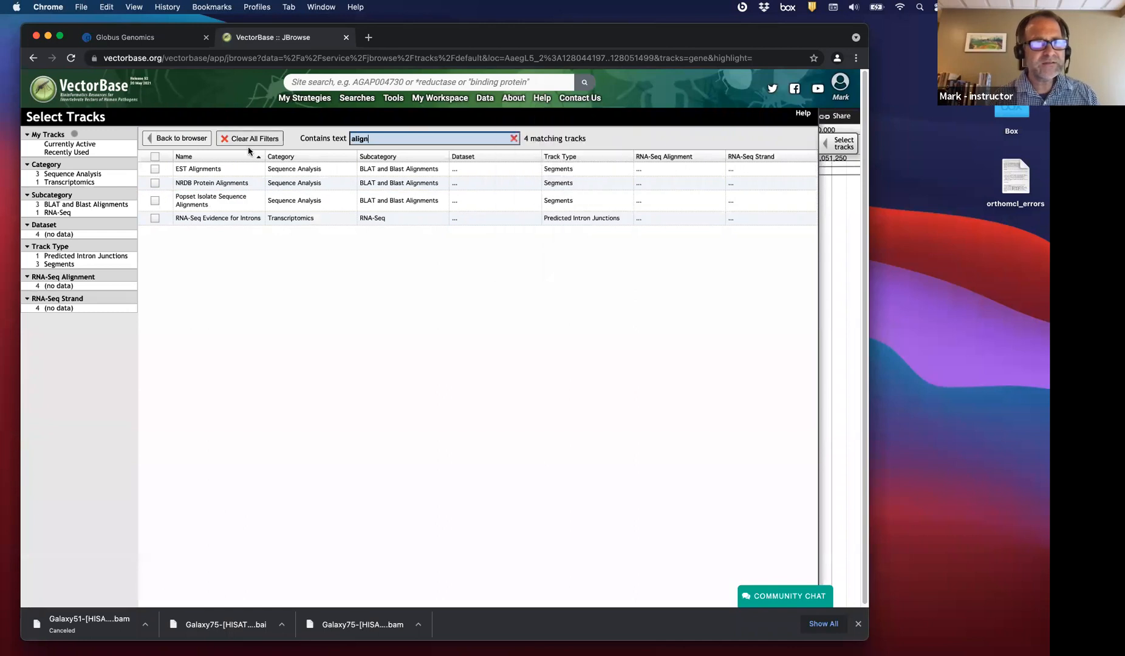
pyautogui.doubleClick(384, 137)
pyautogui.press('BackSpace')
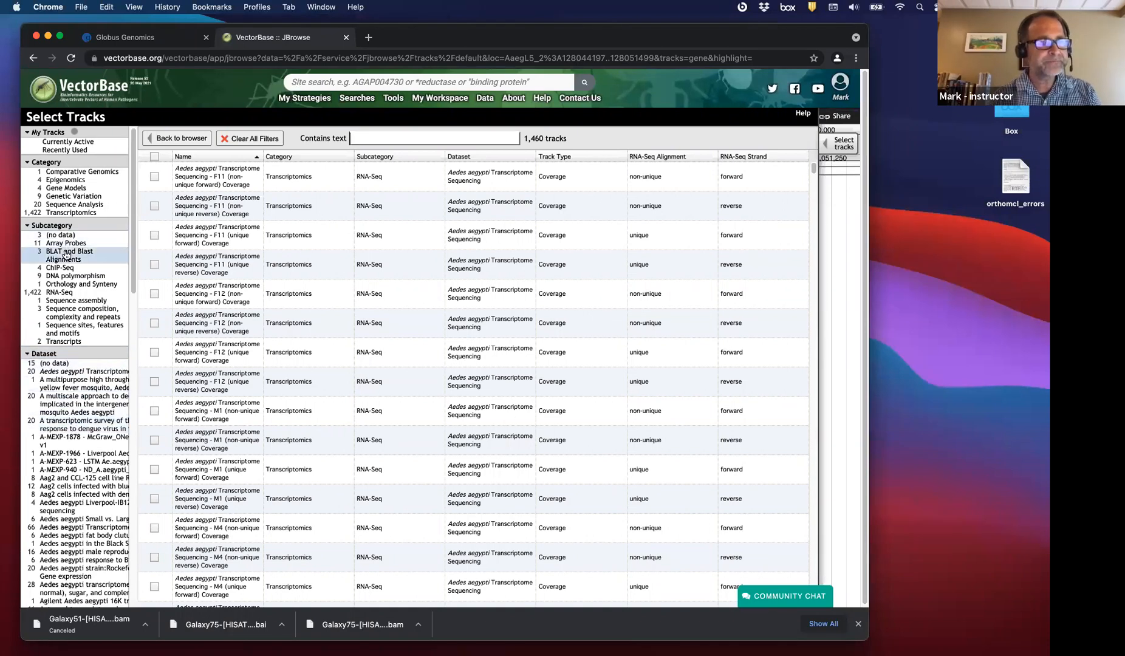
# Filter tracks to the RNA-Seq subcategory and add the ibuprofen study's Larvae_1_control (unique forward) Coverage track to the genome browser.
pyautogui.click(69, 293)
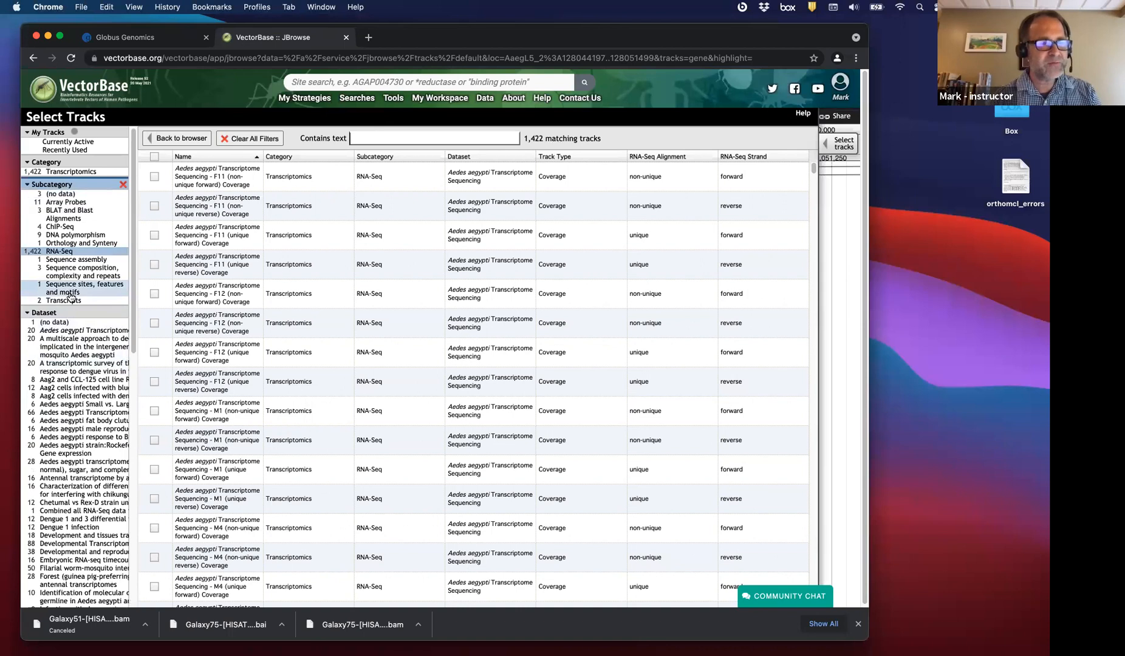
pyautogui.click(229, 342)
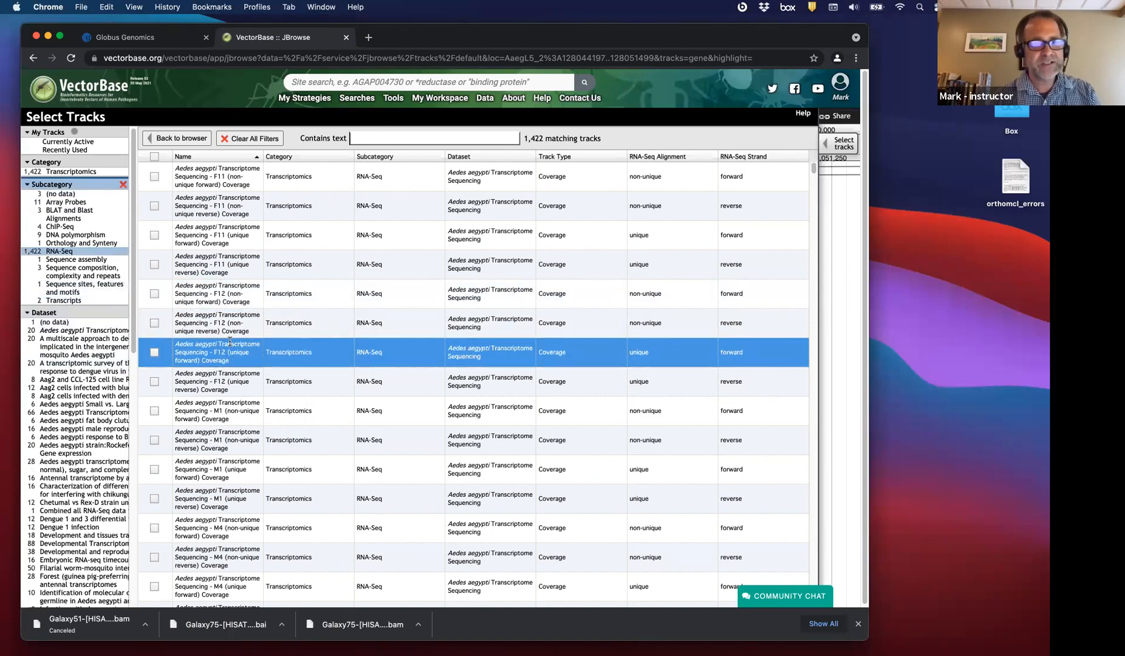
pyautogui.scroll(-5, 228, 346)
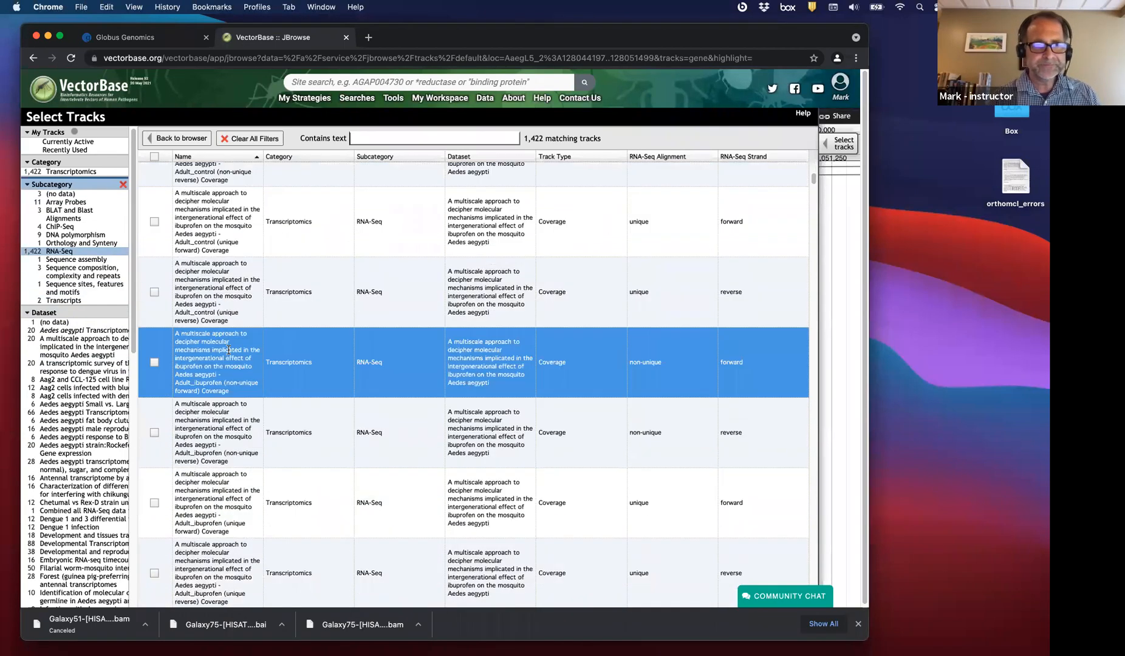
pyautogui.click(176, 392)
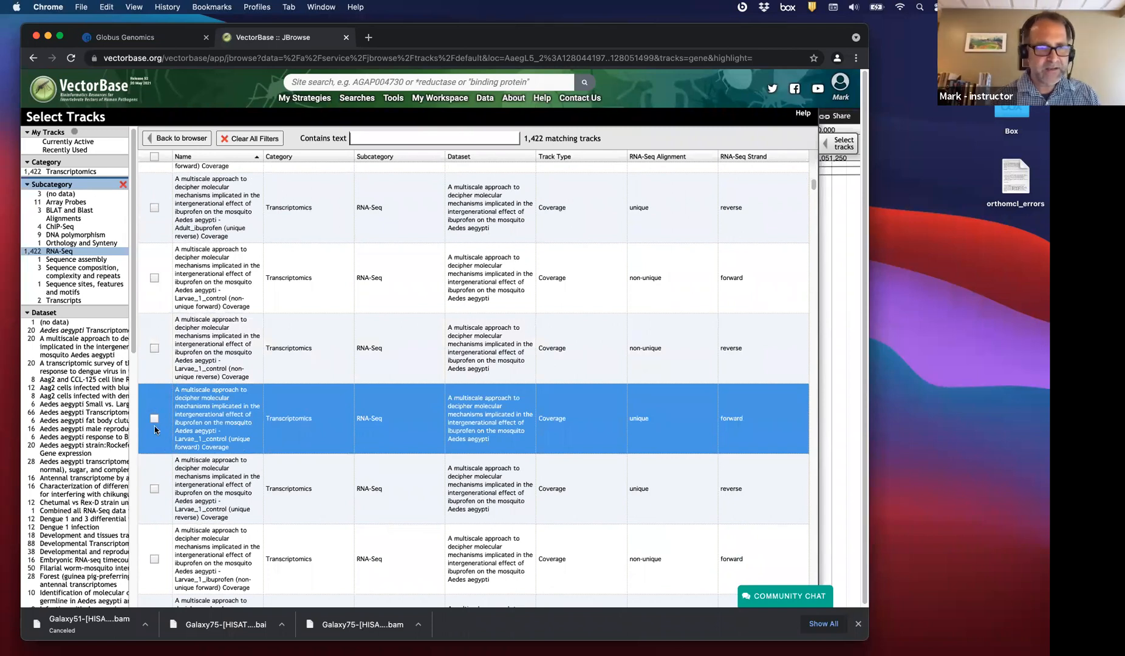
pyautogui.click(155, 420)
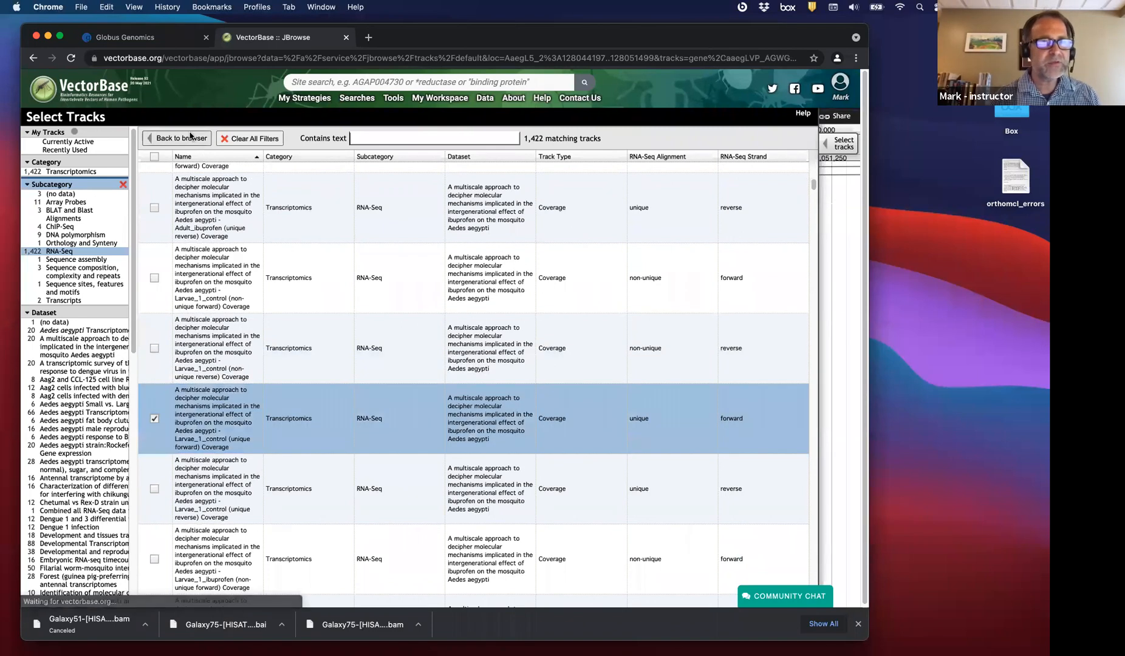
pyautogui.click(182, 138)
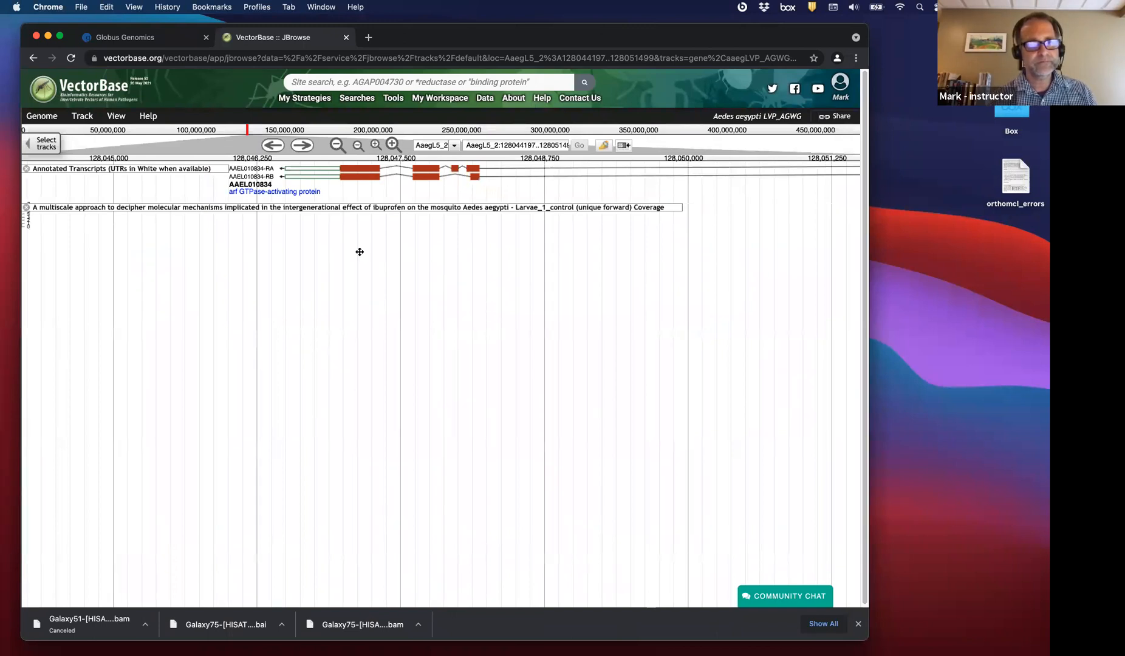
# Examine the Larvae_1_control coverage signal over a wider region, including the end of gene AAEL010835.
pyautogui.click(673, 209)
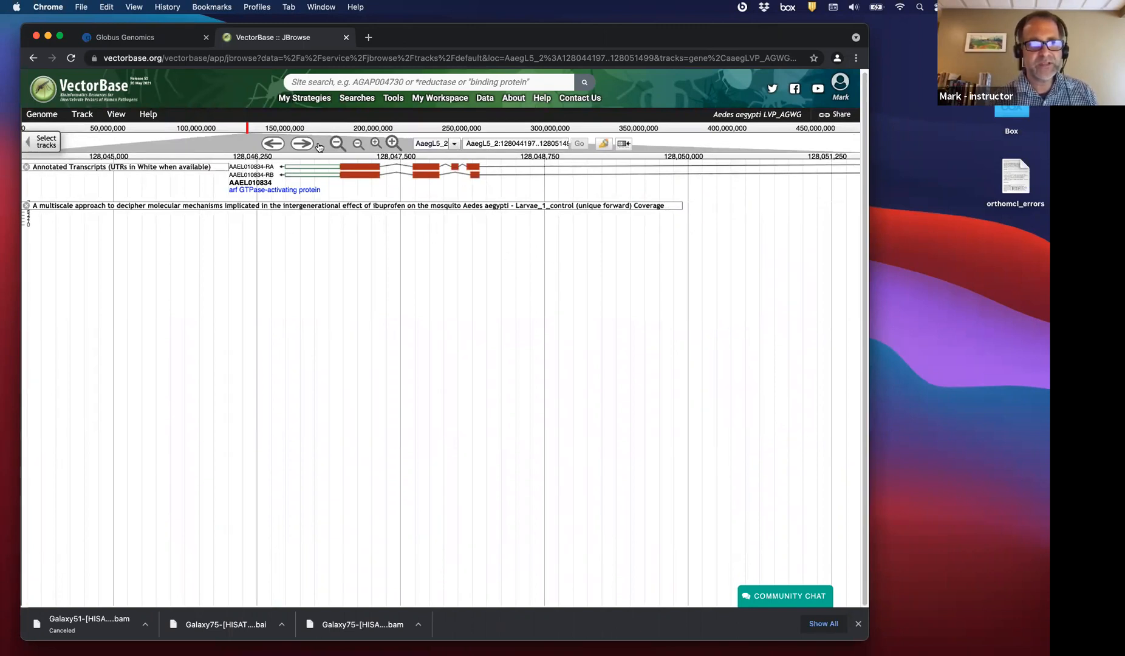
pyautogui.click(336, 144)
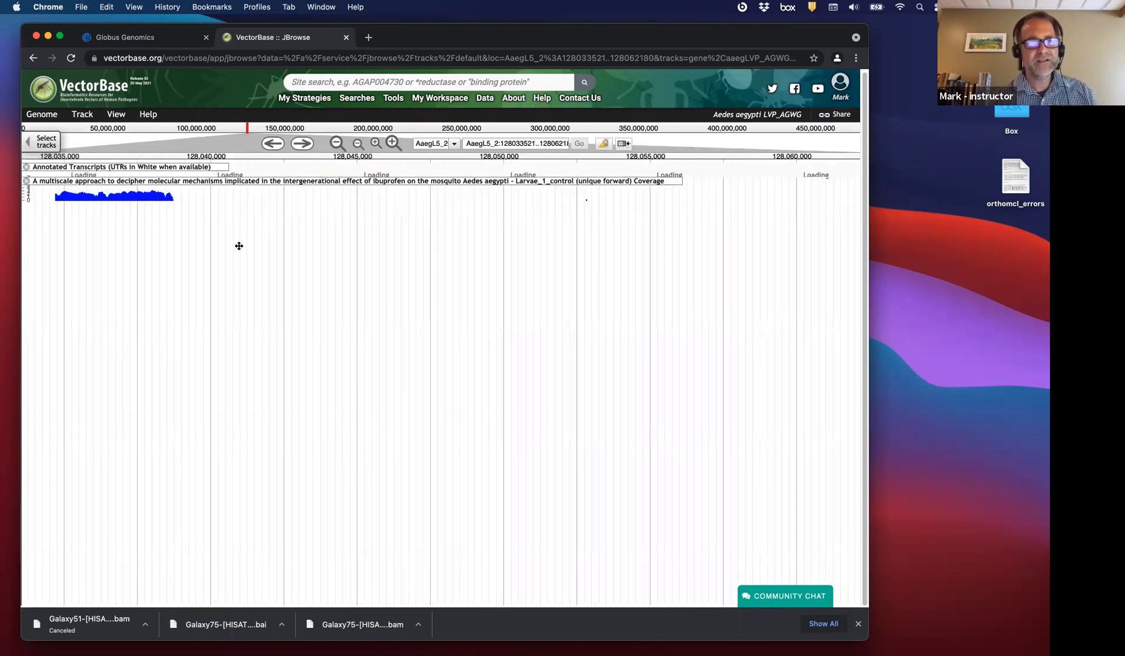
pyautogui.moveTo(205, 236); pyautogui.dragTo(514, 249)
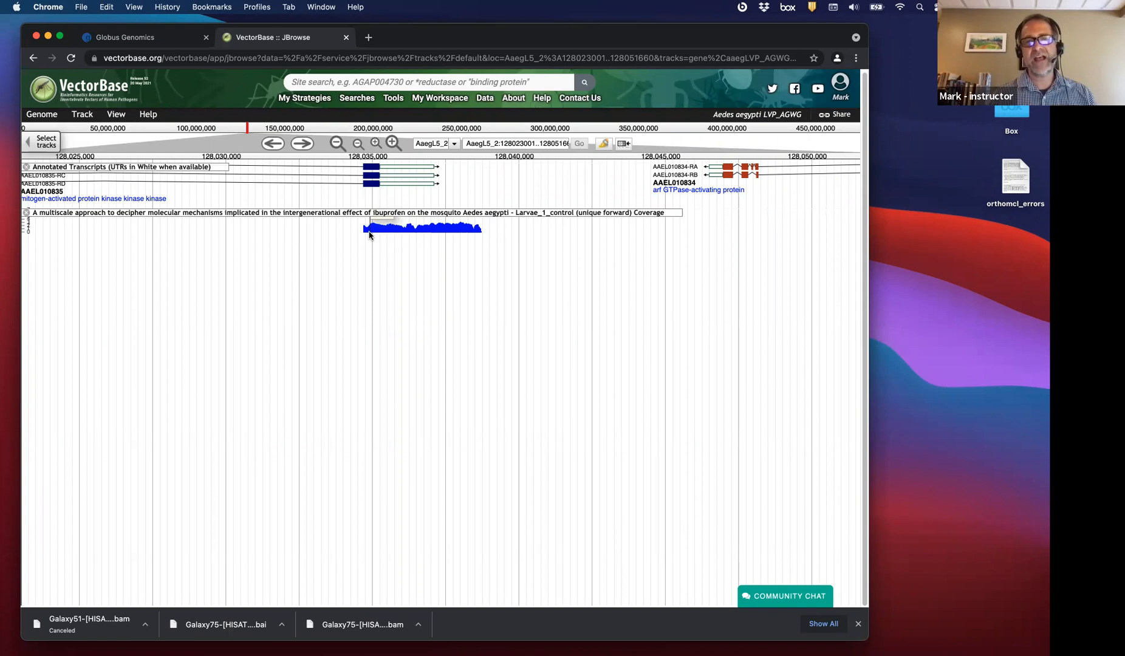
# Show the save track data options for the Larvae_1_control coverage track and cancel without saving.
pyautogui.click(676, 216)
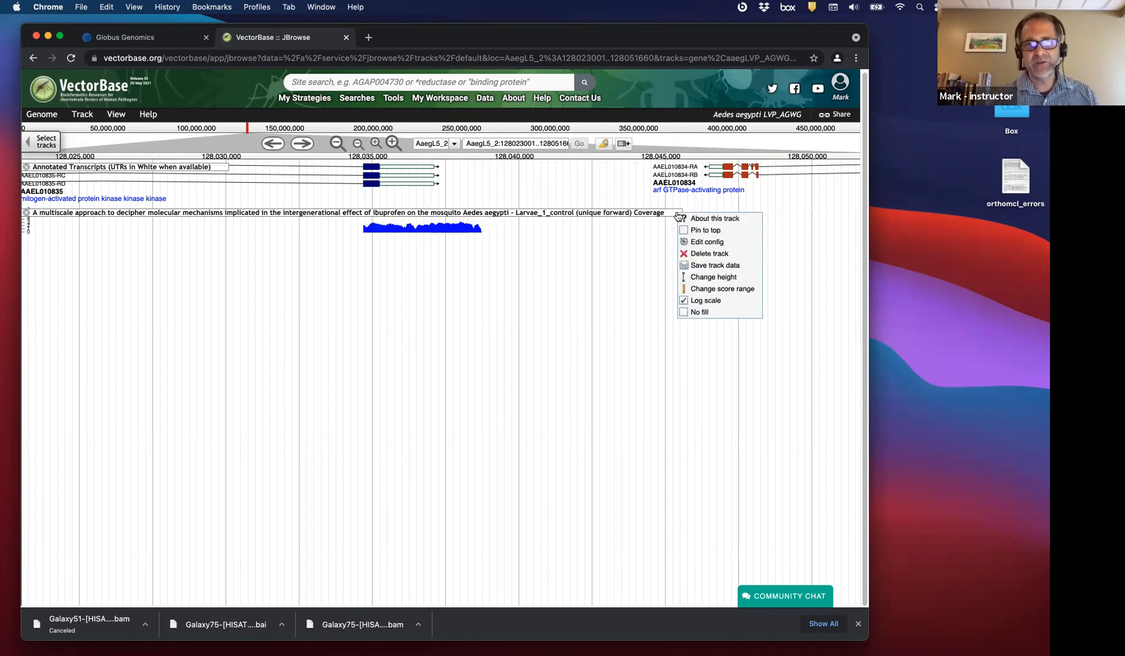
pyautogui.click(705, 265)
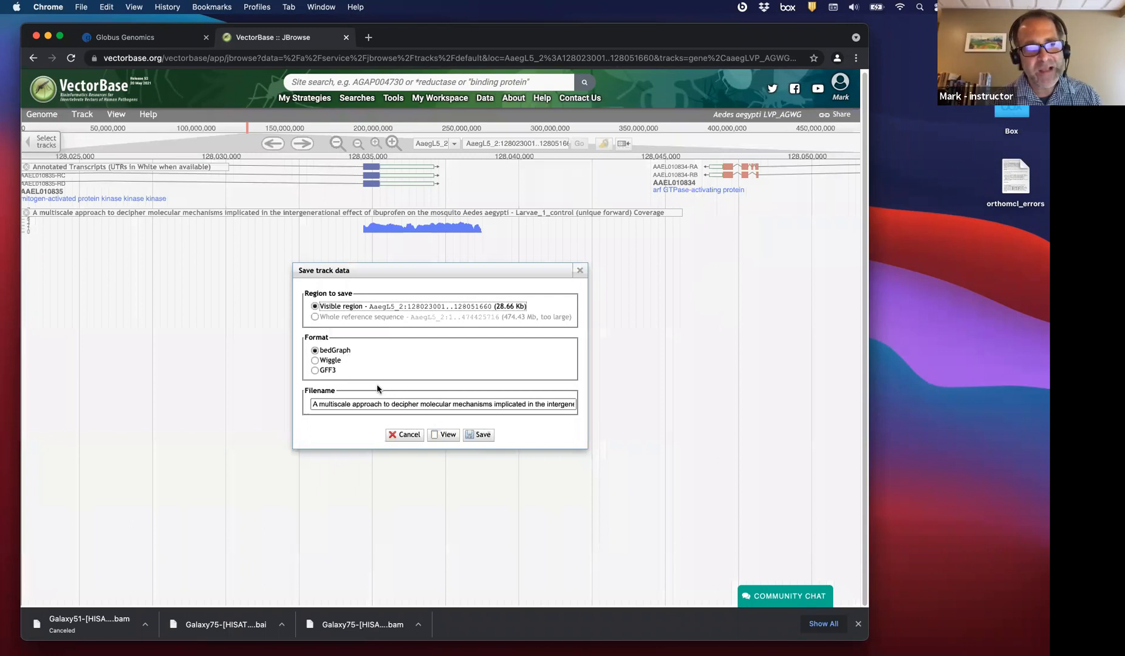
pyautogui.click(406, 435)
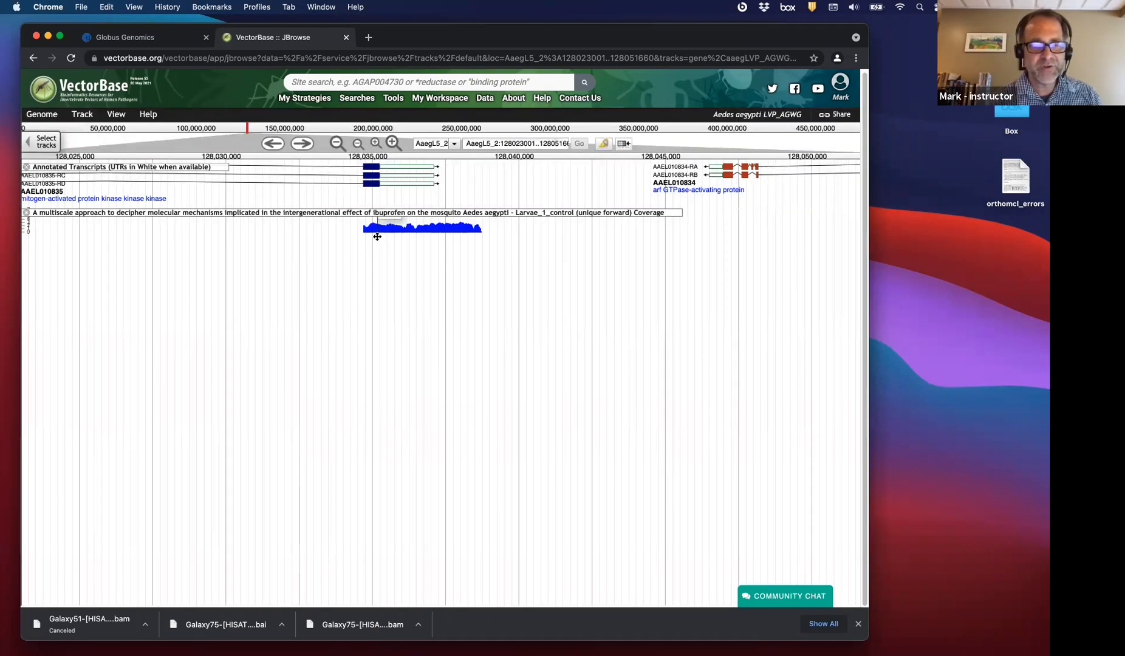
# Check the Galaxy history, return to JBrowse, and examine the coverage across the upstream exons of AAEL010835.
pyautogui.click(167, 37)
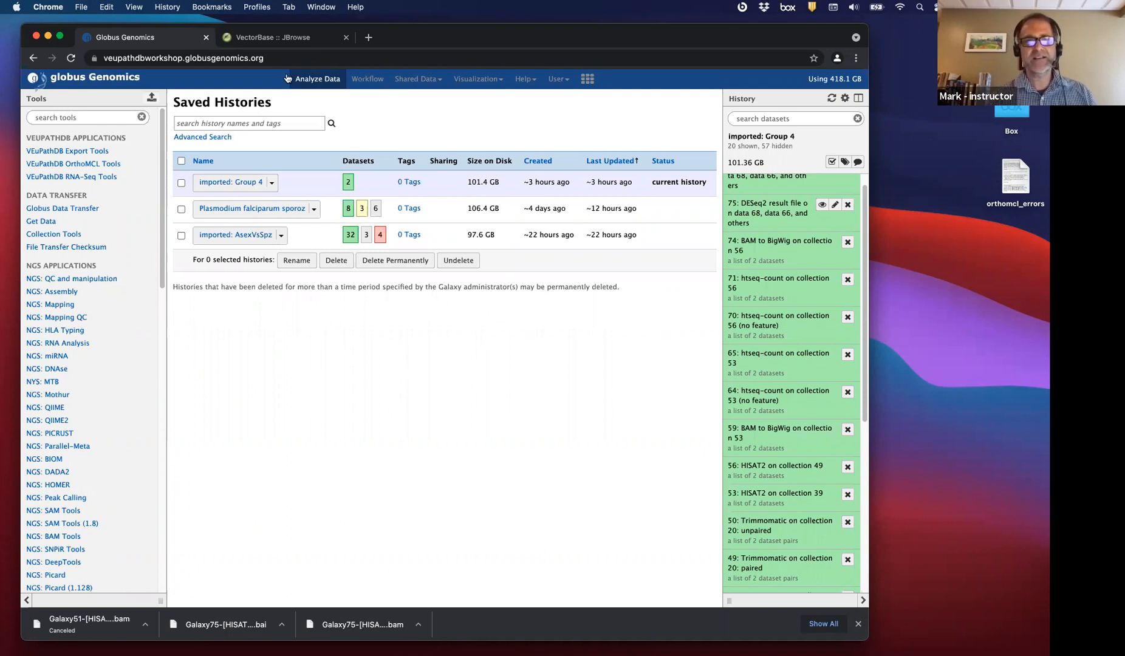
pyautogui.click(281, 40)
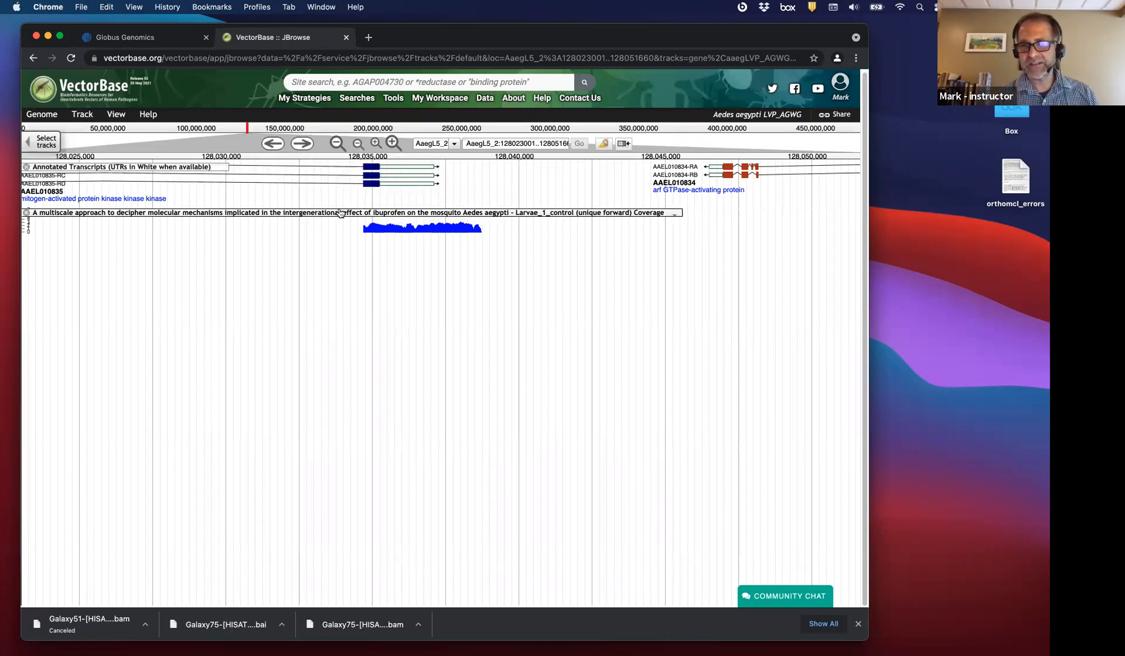
pyautogui.moveTo(385, 301); pyautogui.dragTo(663, 309)
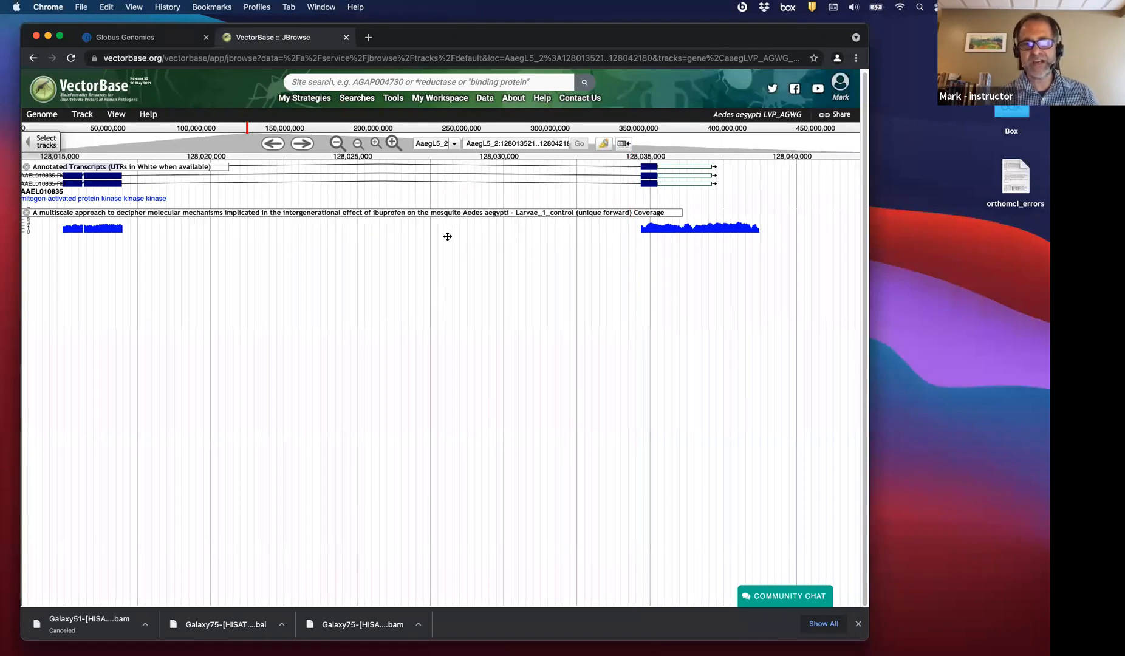
# Return to Galaxy, expand the Sal1 dataset in "htseq-count on collection 56", and review its job information and tool parameters.
pyautogui.click(166, 43)
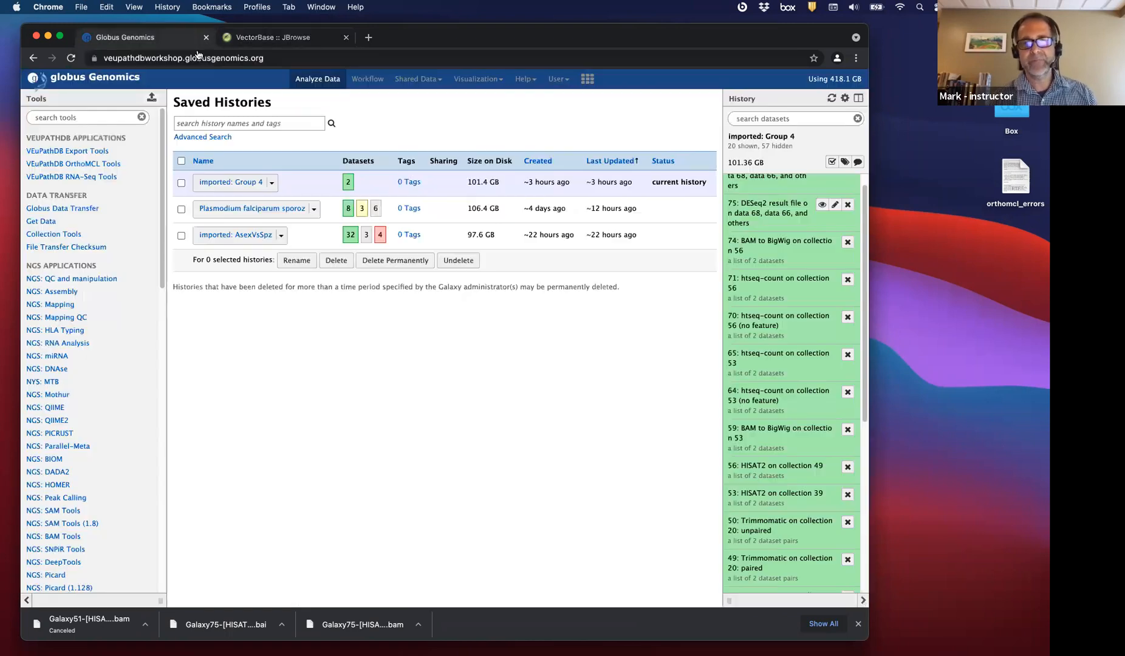
pyautogui.click(776, 285)
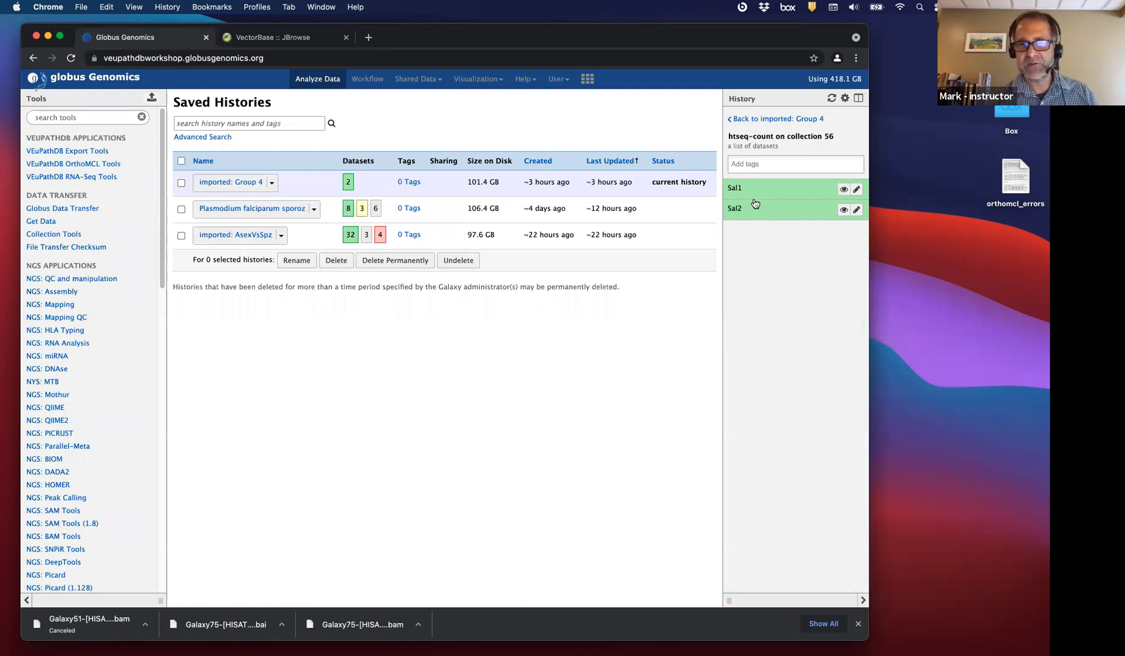
pyautogui.click(737, 188)
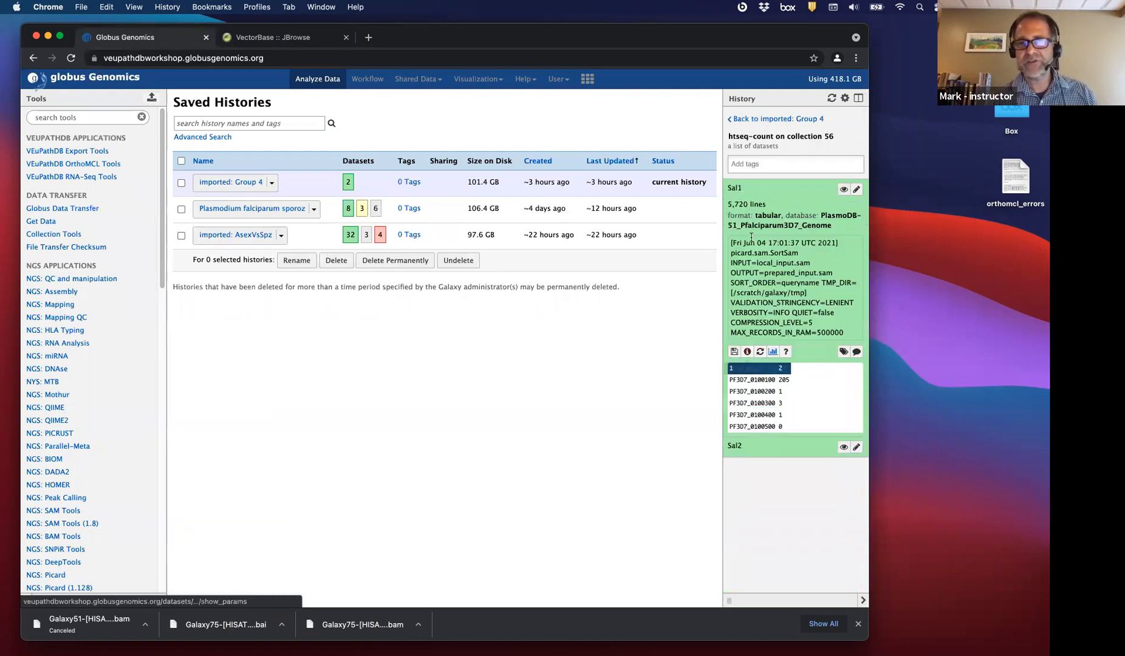
pyautogui.click(748, 352)
pyautogui.scroll(-2, 353, 462)
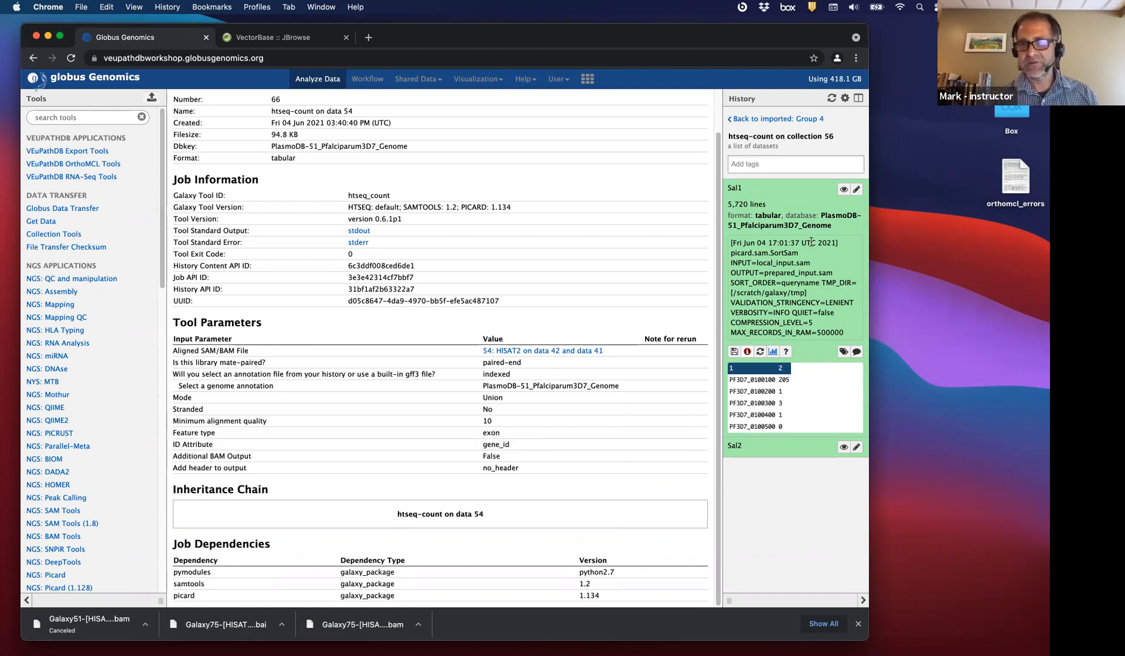
# View the Sal1 gene count table, return to the Group 4 history list, and highlight the count for PF3D7_0100100.
pyautogui.click(844, 191)
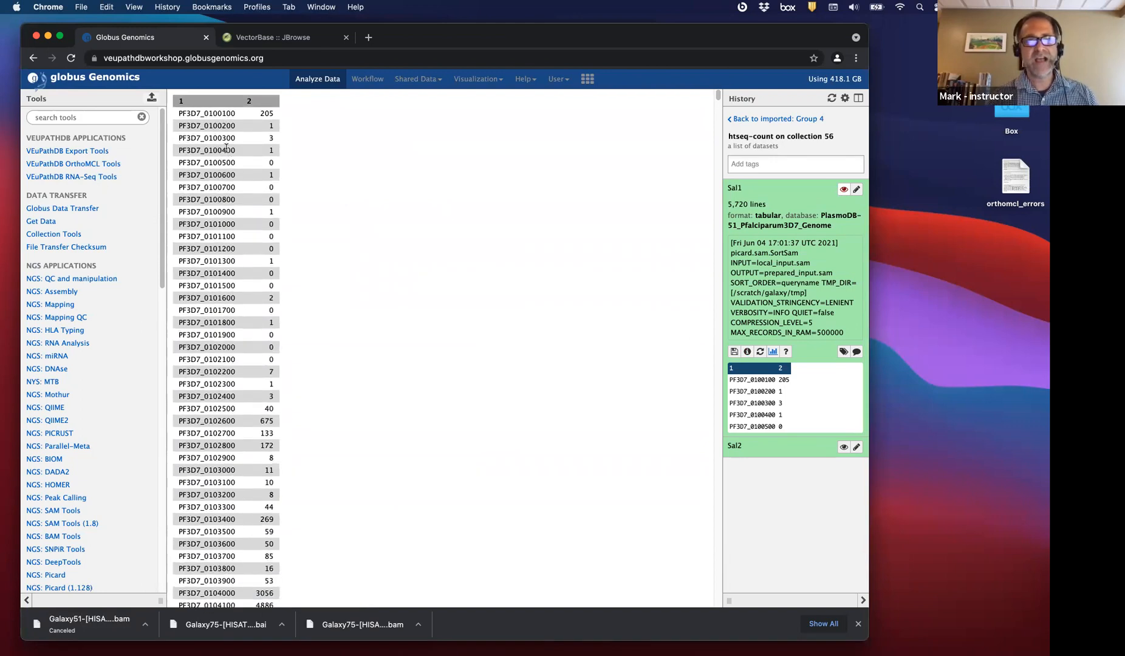
pyautogui.moveTo(178, 111); pyautogui.dragTo(273, 113)
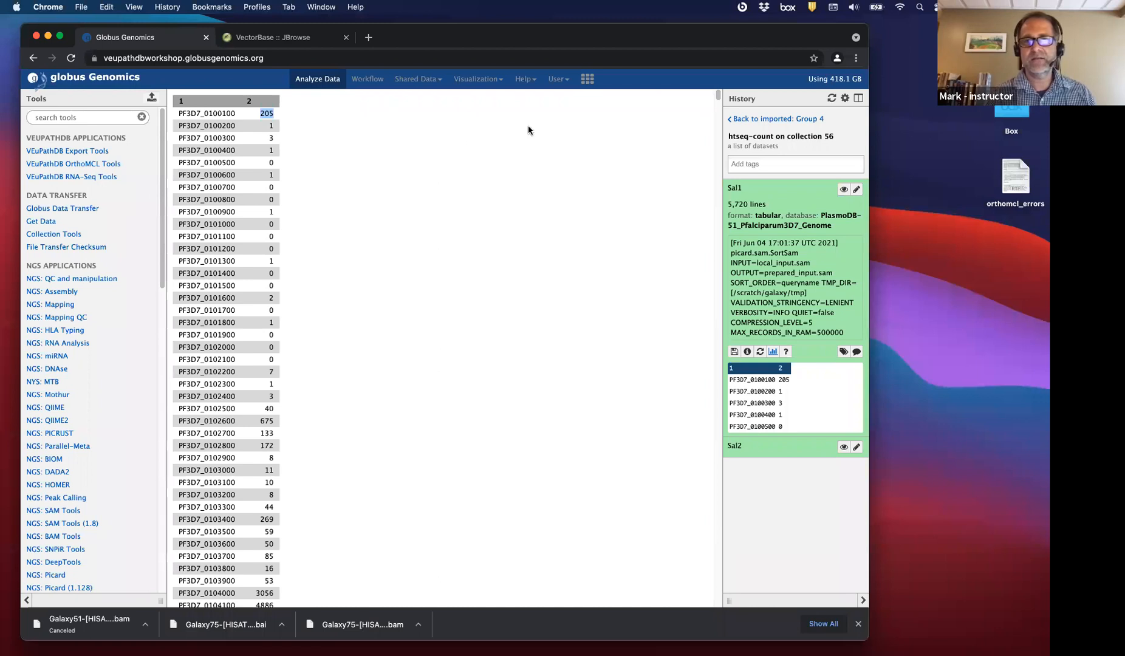
pyautogui.click(767, 119)
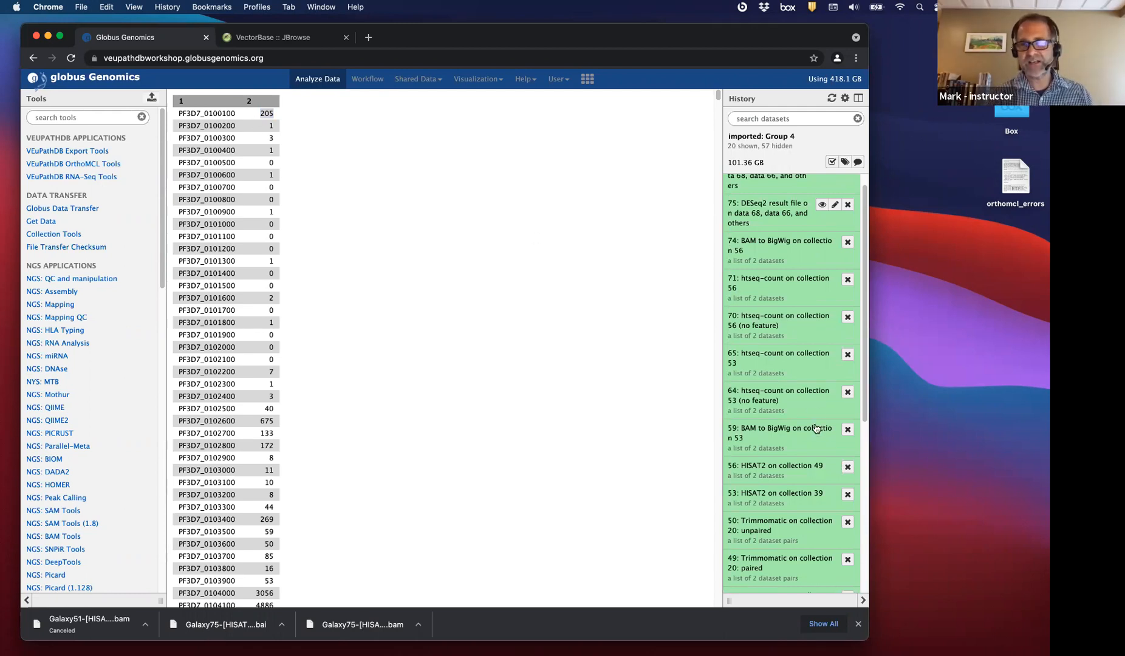
pyautogui.scroll(1, 815, 428)
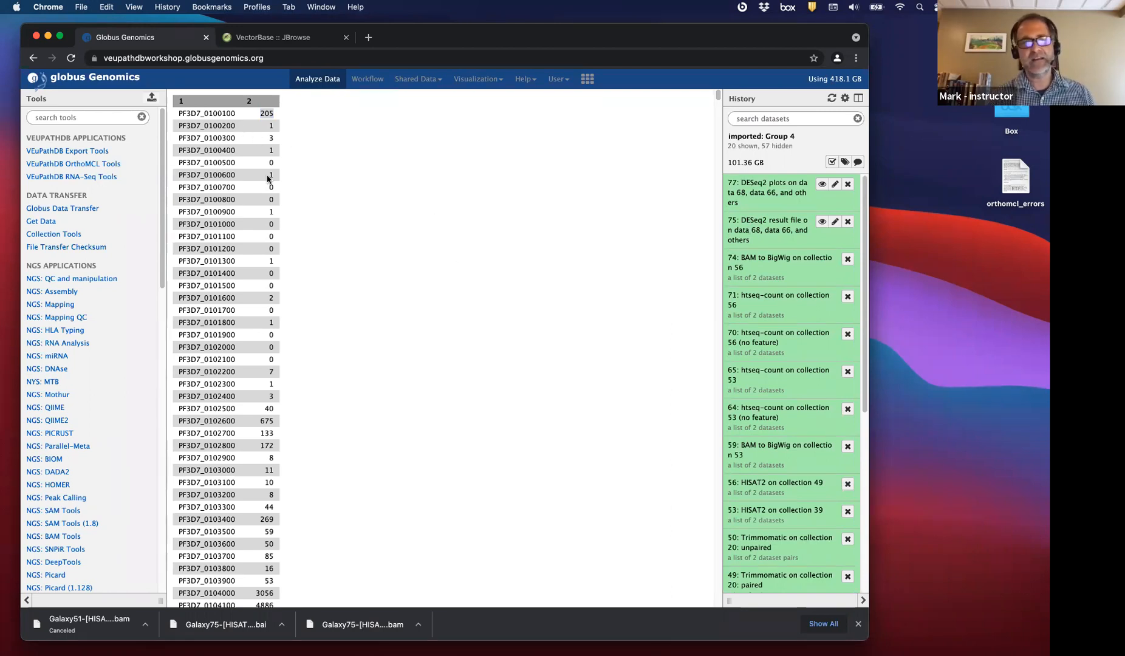
pyautogui.doubleClick(263, 113)
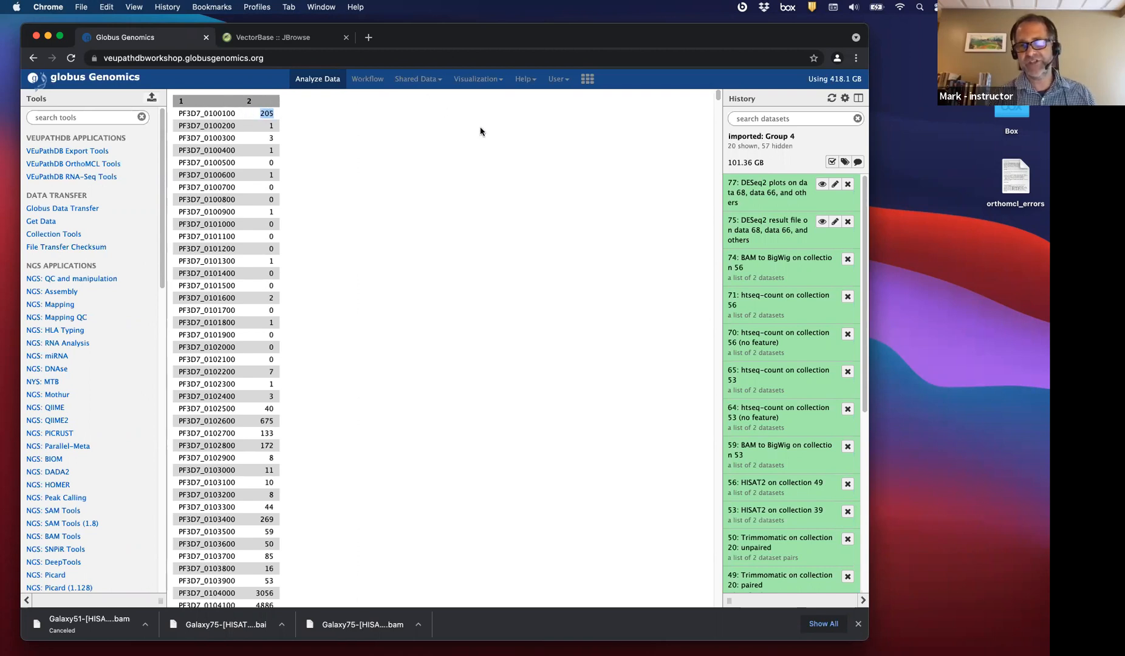
# Expand and view the DESeq2 result file, then highlight the first gene's ID and its mean normalized count.
pyautogui.click(773, 224)
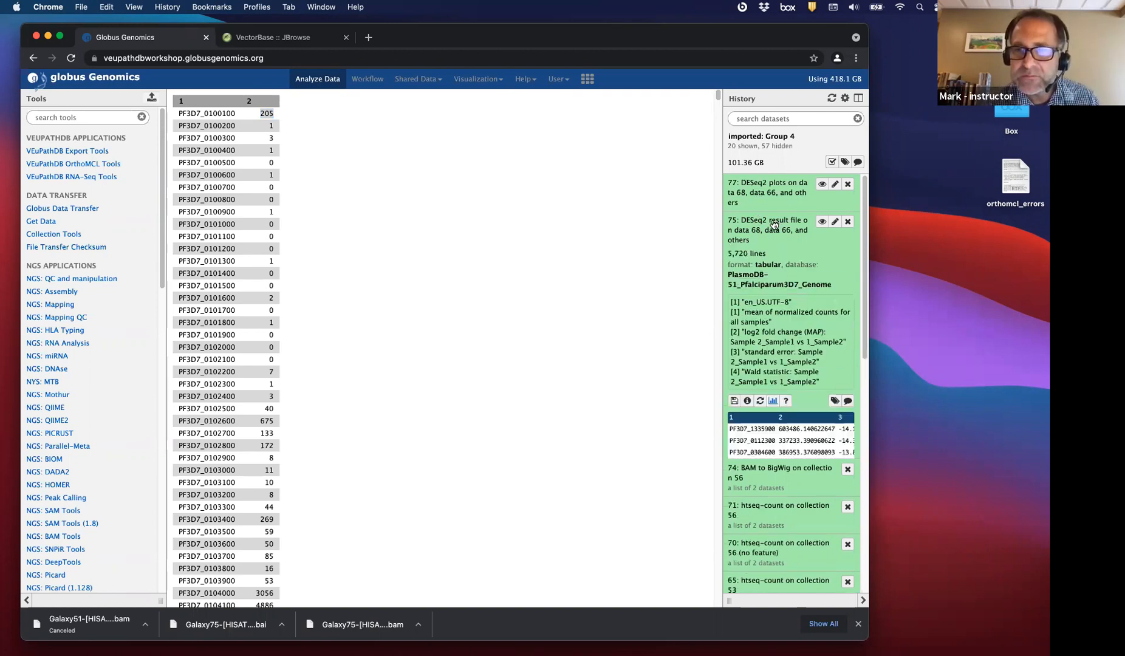
pyautogui.click(822, 223)
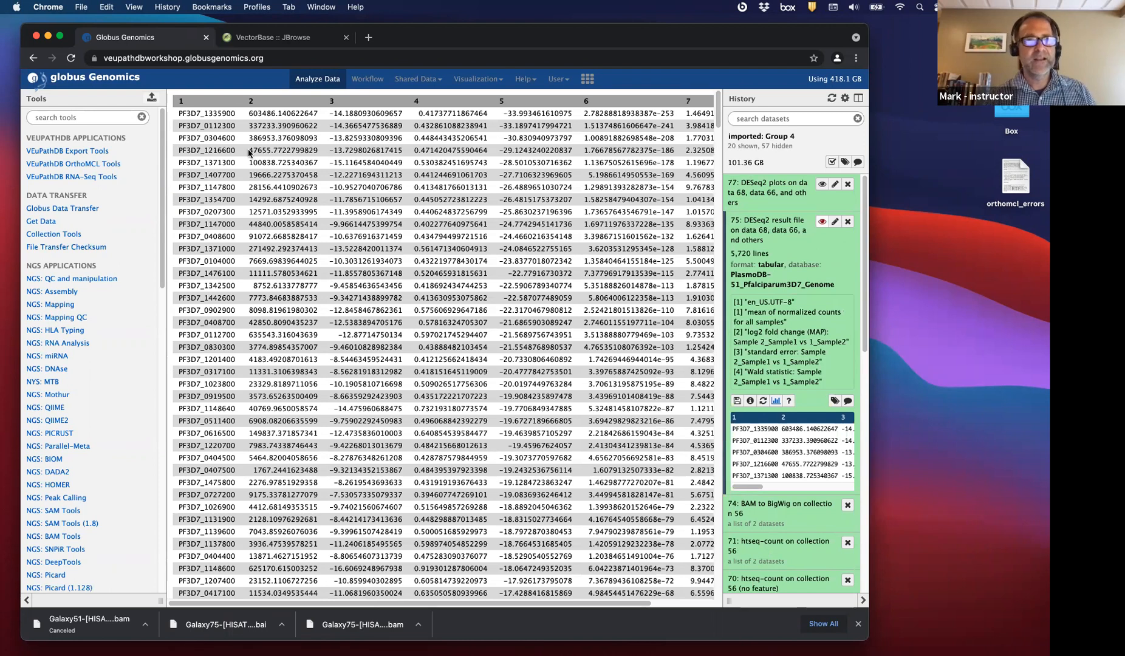
pyautogui.doubleClick(186, 108)
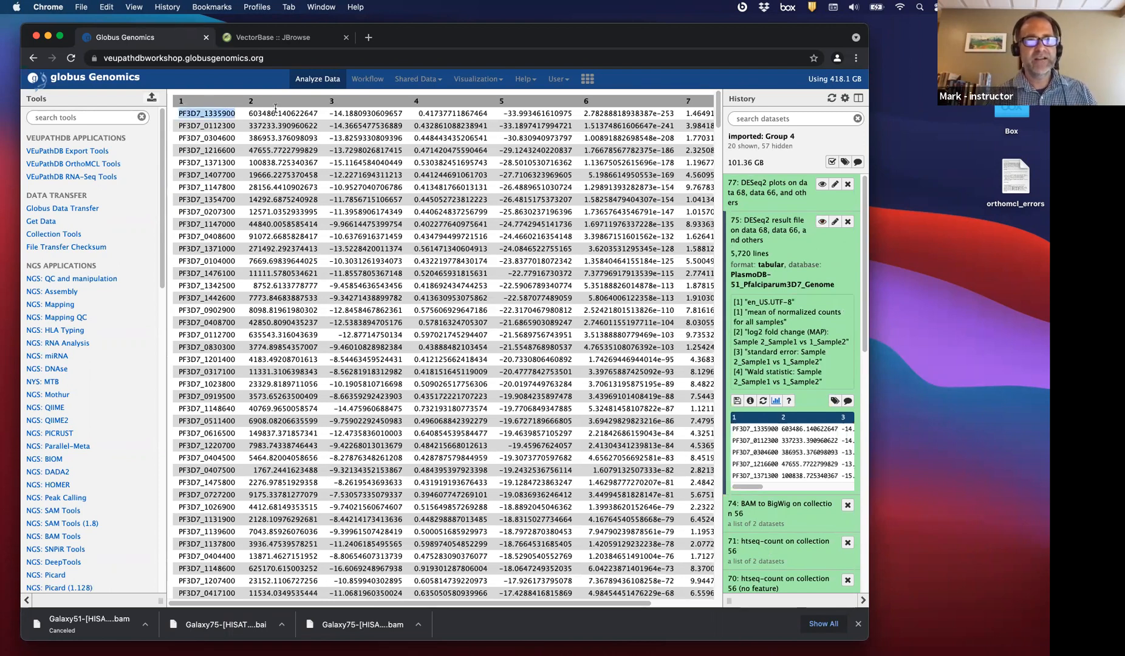
pyautogui.moveTo(248, 113); pyautogui.dragTo(317, 116)
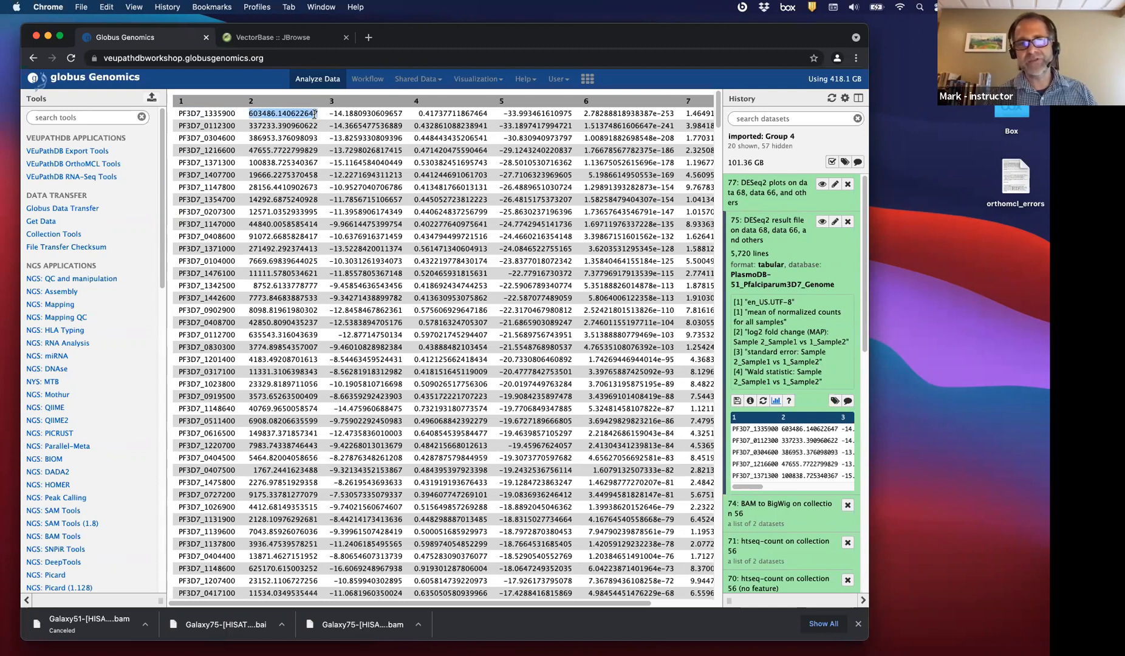
# Highlight the first gene's log2 fold change, standard error and Wald statistic in the DESeq2 result table.
pyautogui.moveTo(333, 115); pyautogui.dragTo(401, 116)
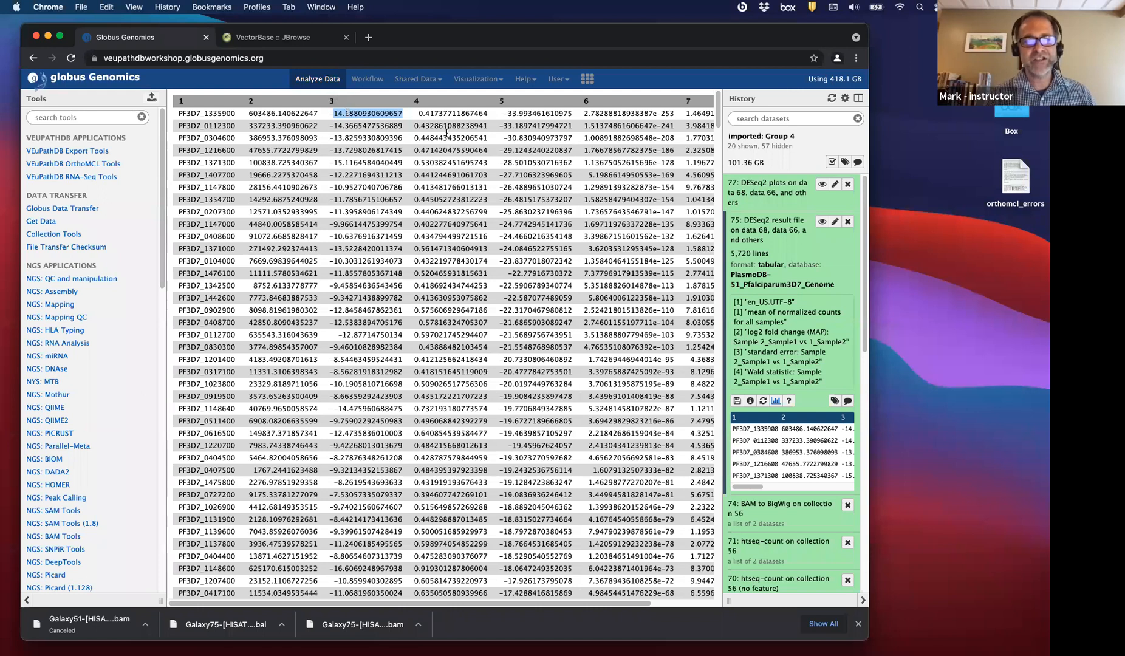
pyautogui.moveTo(417, 113); pyautogui.dragTo(480, 115)
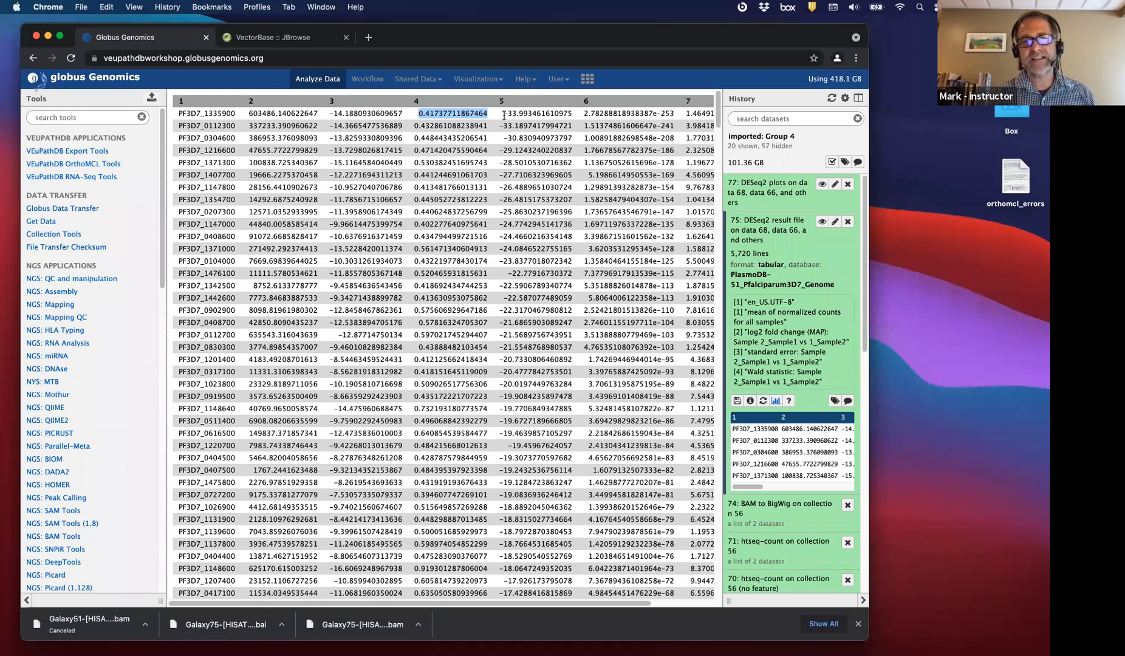
pyautogui.moveTo(503, 114); pyautogui.dragTo(560, 119)
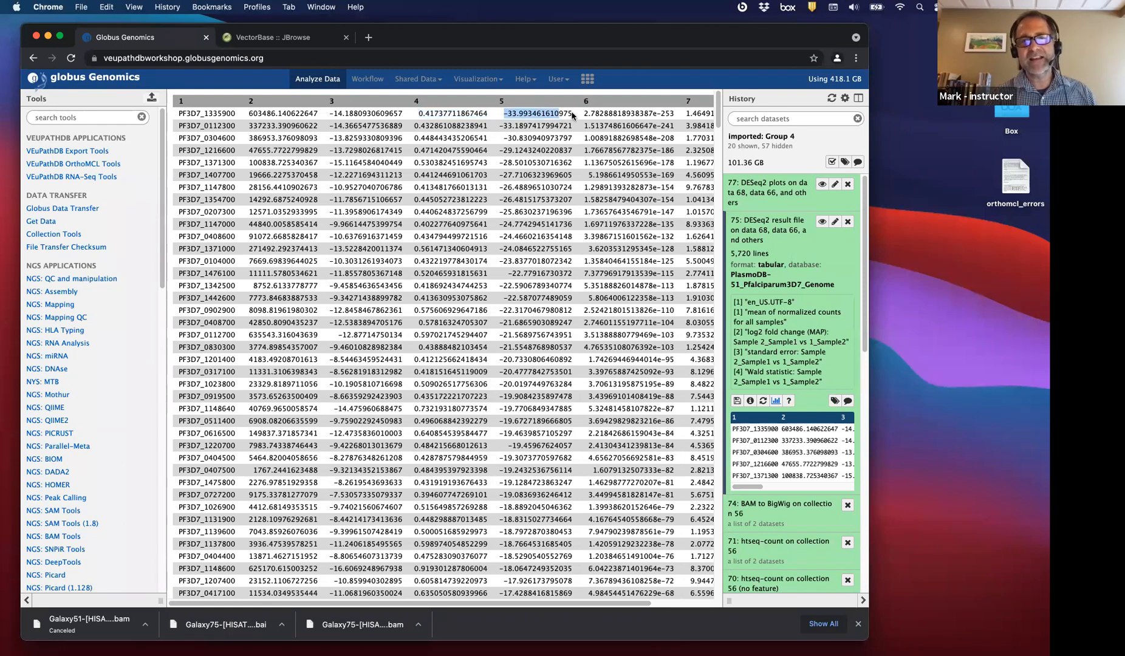
pyautogui.click(582, 116)
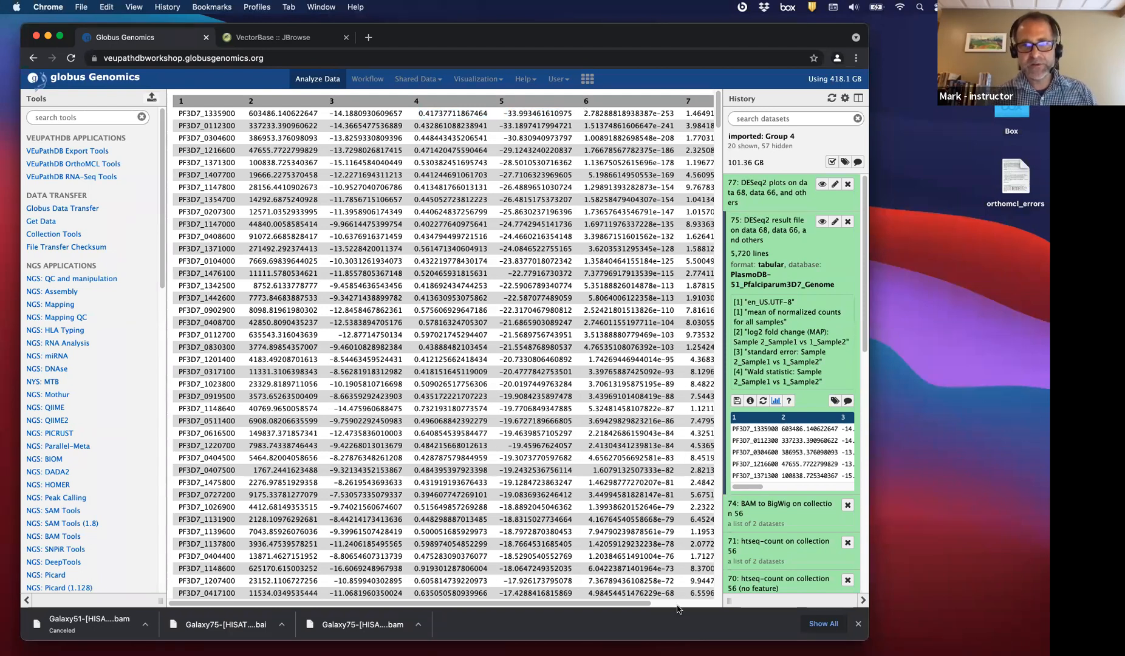
# Highlight the first gene's p-value in column 6 and adjusted p-value in column 7.
pyautogui.hscroll(5, 661, 599)
pyautogui.moveTo(517, 112); pyautogui.dragTo(609, 116)
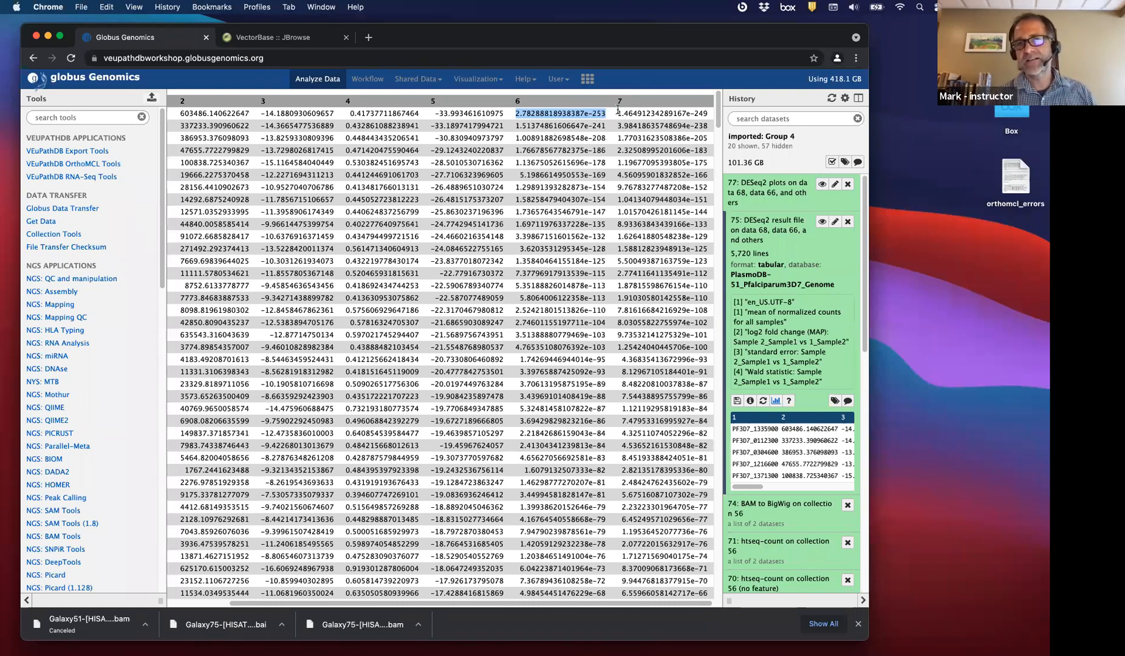
pyautogui.moveTo(618, 113); pyautogui.dragTo(713, 115)
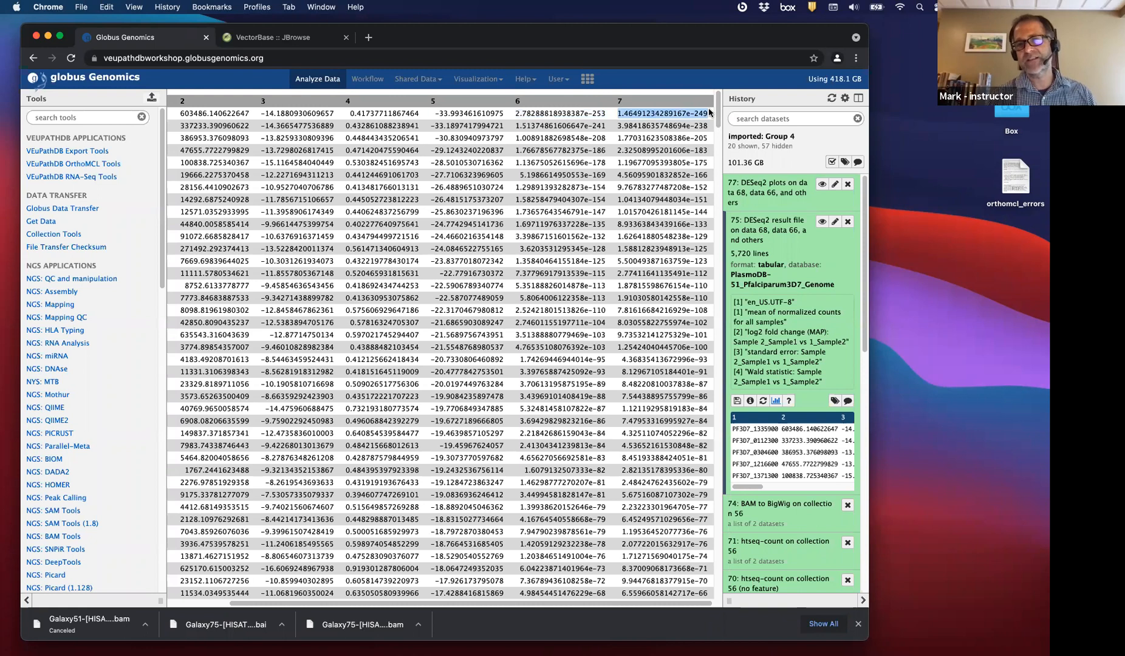
pyautogui.scroll(-1, 705, 128)
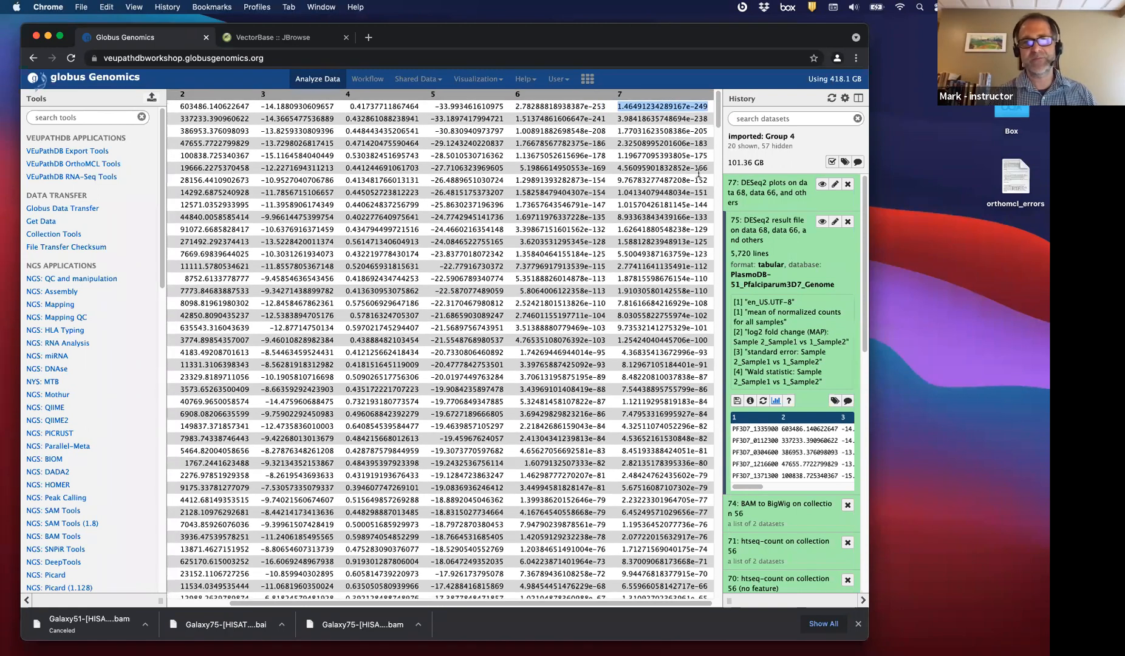
pyautogui.scroll(1, 698, 175)
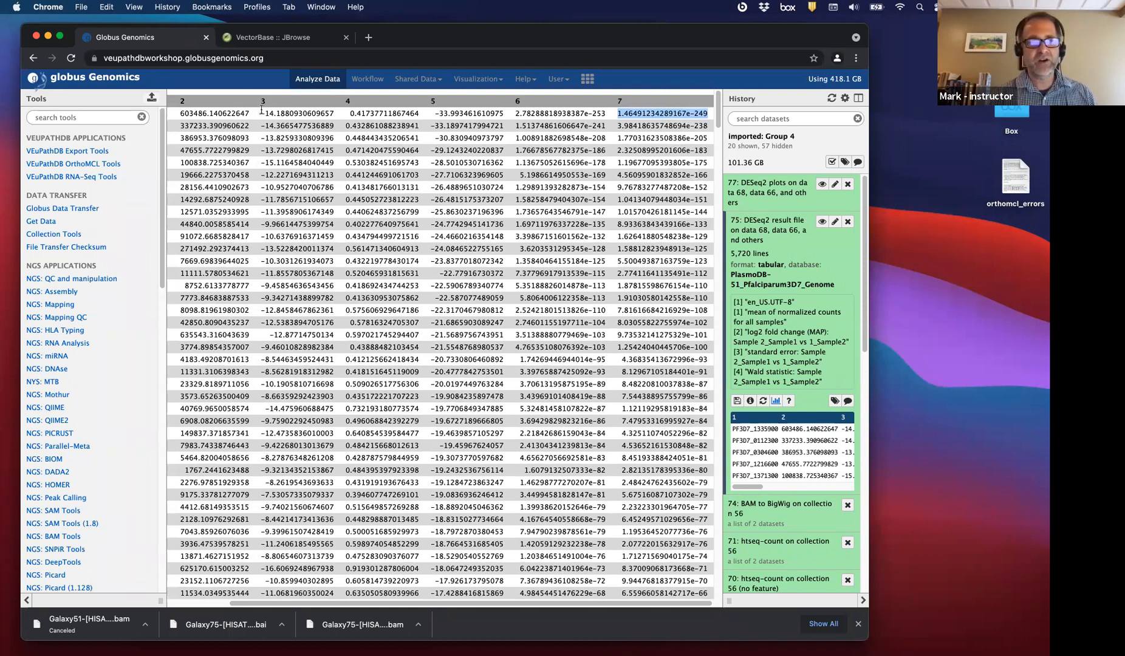
# Compare the first gene's log2 fold change with its adjusted p-value by highlighting each in turn.
pyautogui.moveTo(261, 112); pyautogui.dragTo(336, 115)
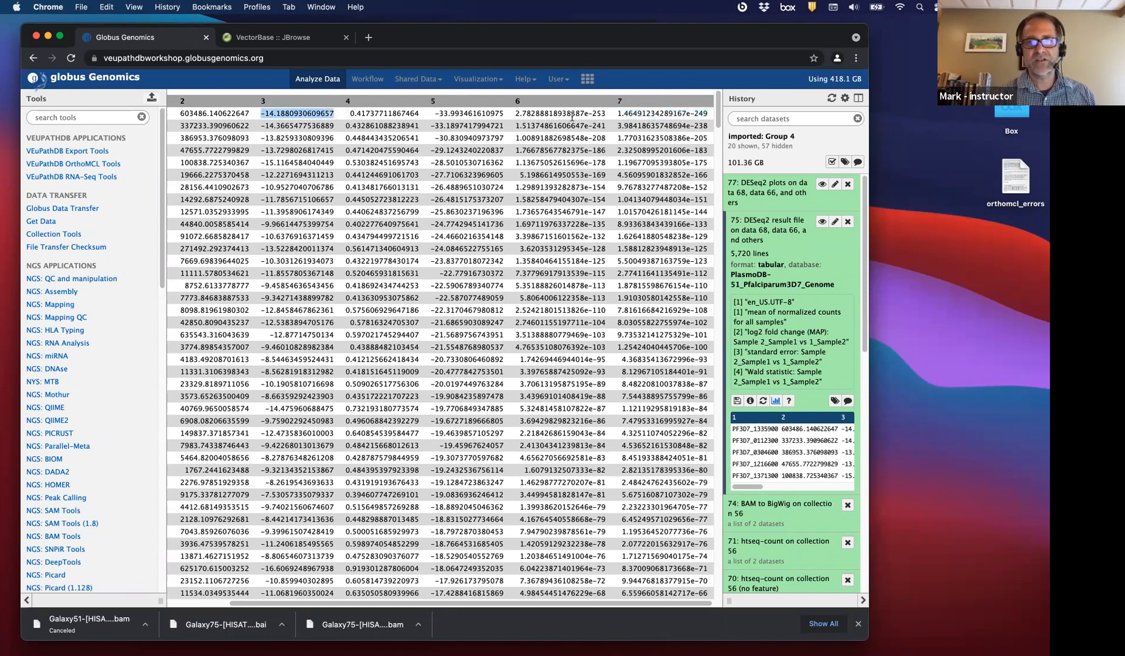
pyautogui.moveTo(617, 113); pyautogui.dragTo(710, 114)
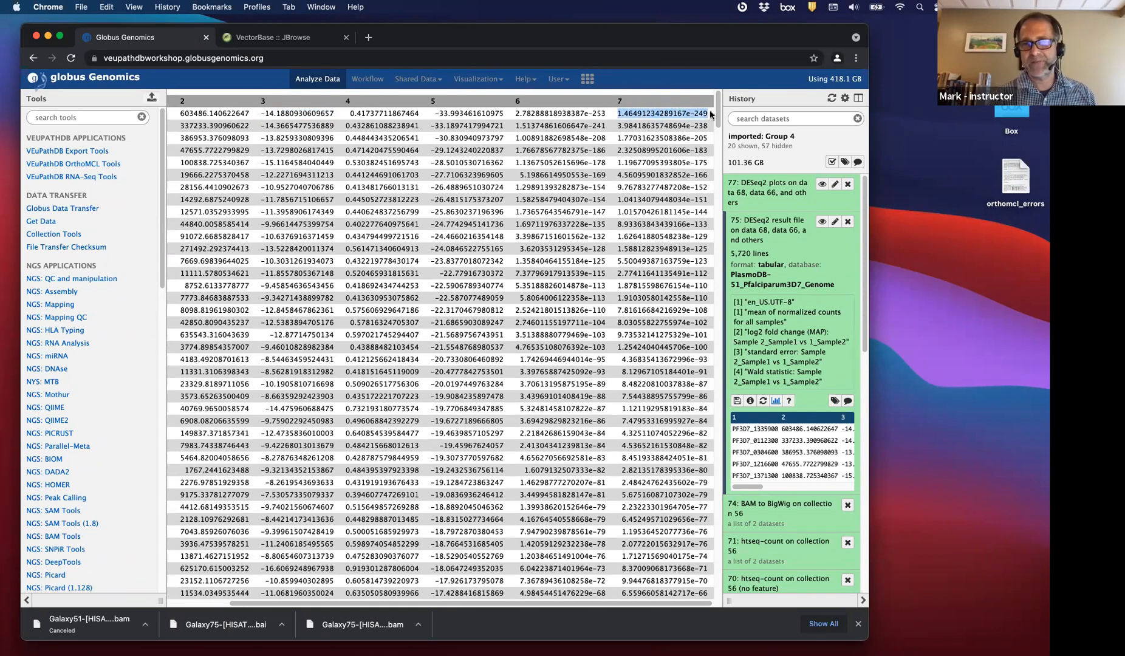
pyautogui.scroll(-1, 367, 255)
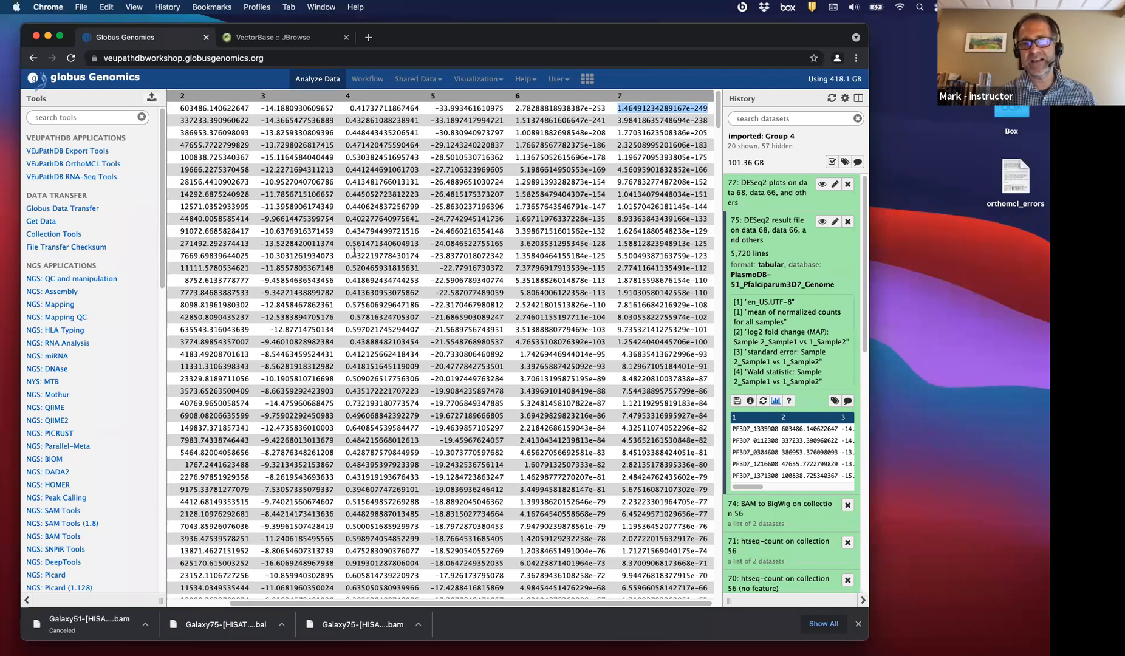
pyautogui.scroll(1, 395, 277)
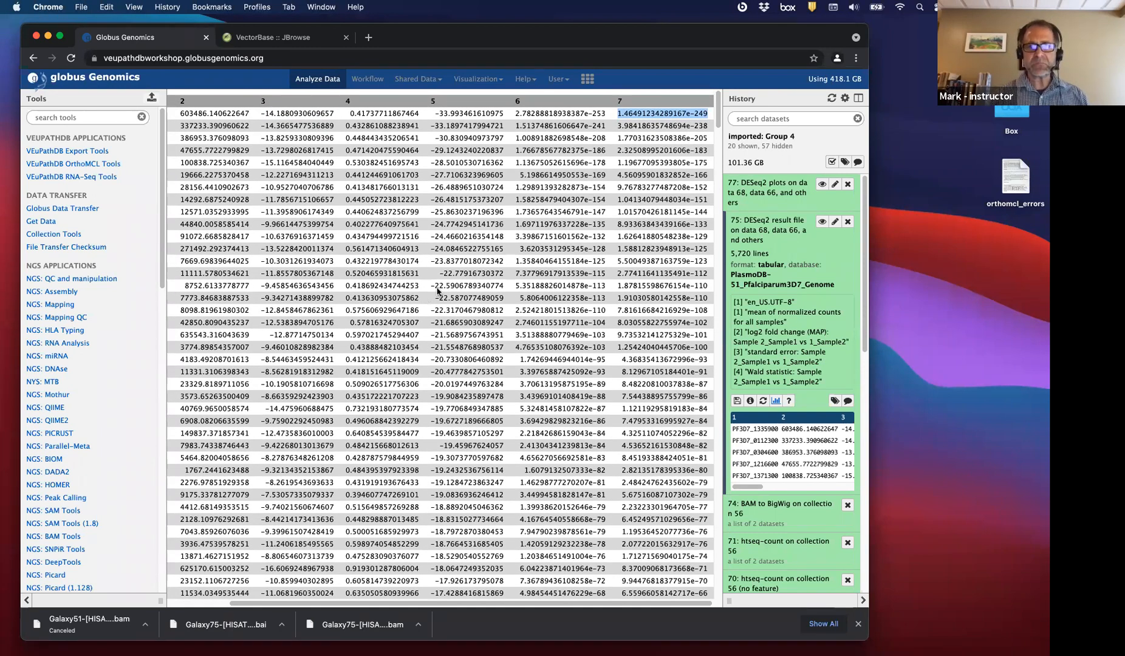
# Expand and view the DESeq2 plots dataset, then examine the dispersion estimate plot and the MA-plot.
pyautogui.click(765, 193)
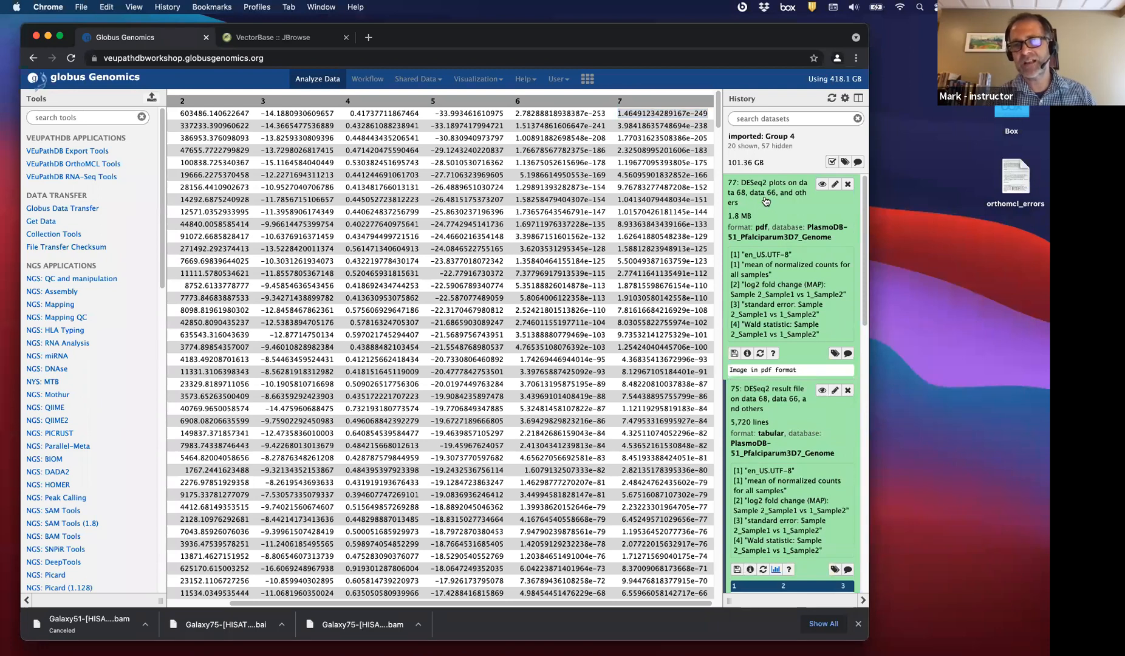
pyautogui.click(822, 186)
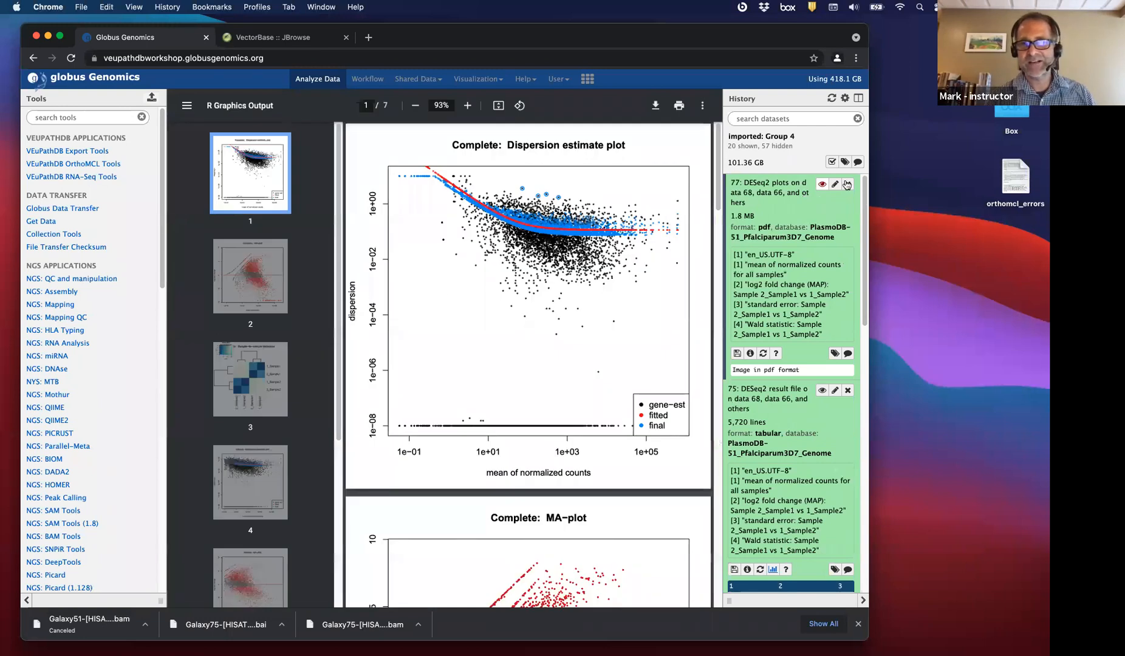
pyautogui.scroll(-2, 523, 254)
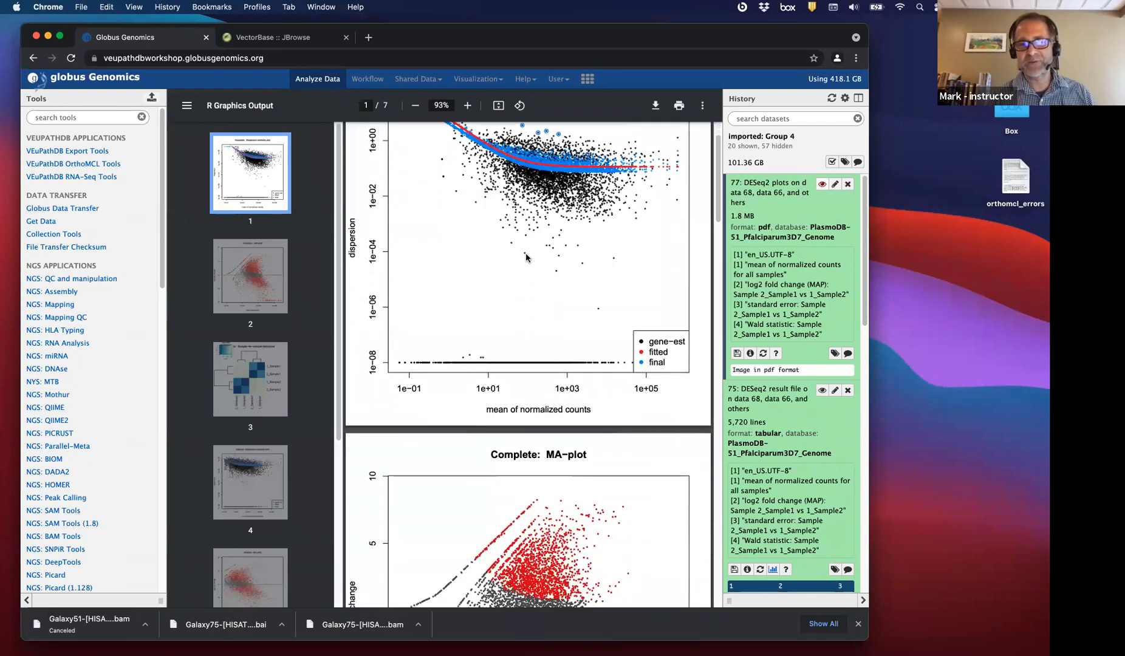
pyautogui.scroll(2, 526, 255)
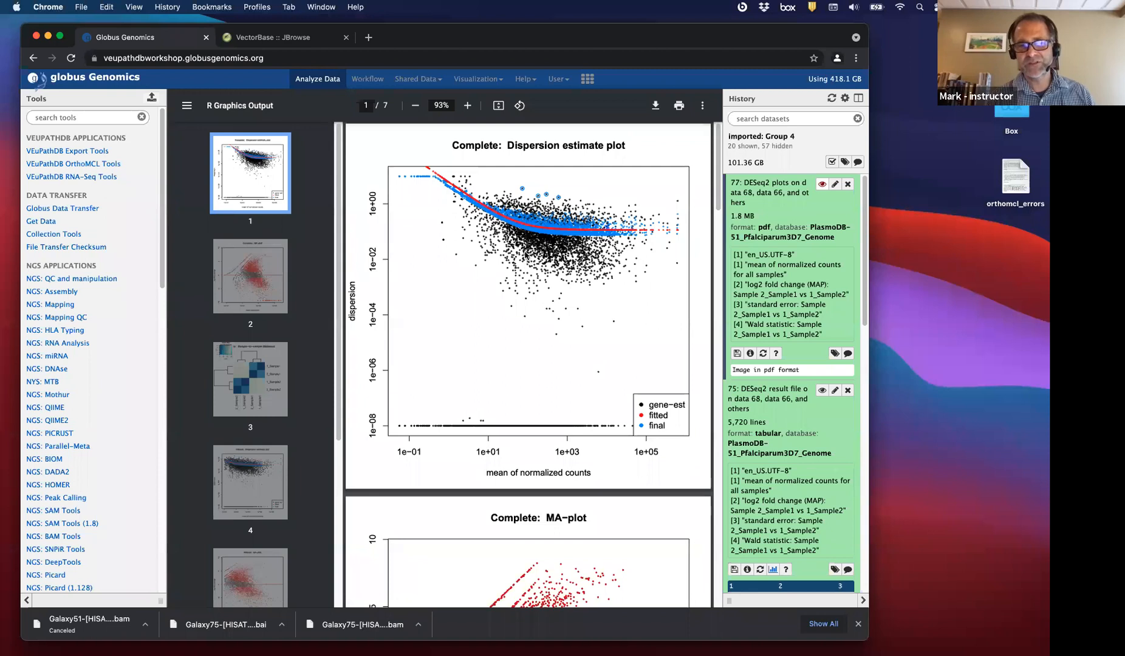
pyautogui.scroll(-4, 526, 257)
pyautogui.scroll(-5, 525, 255)
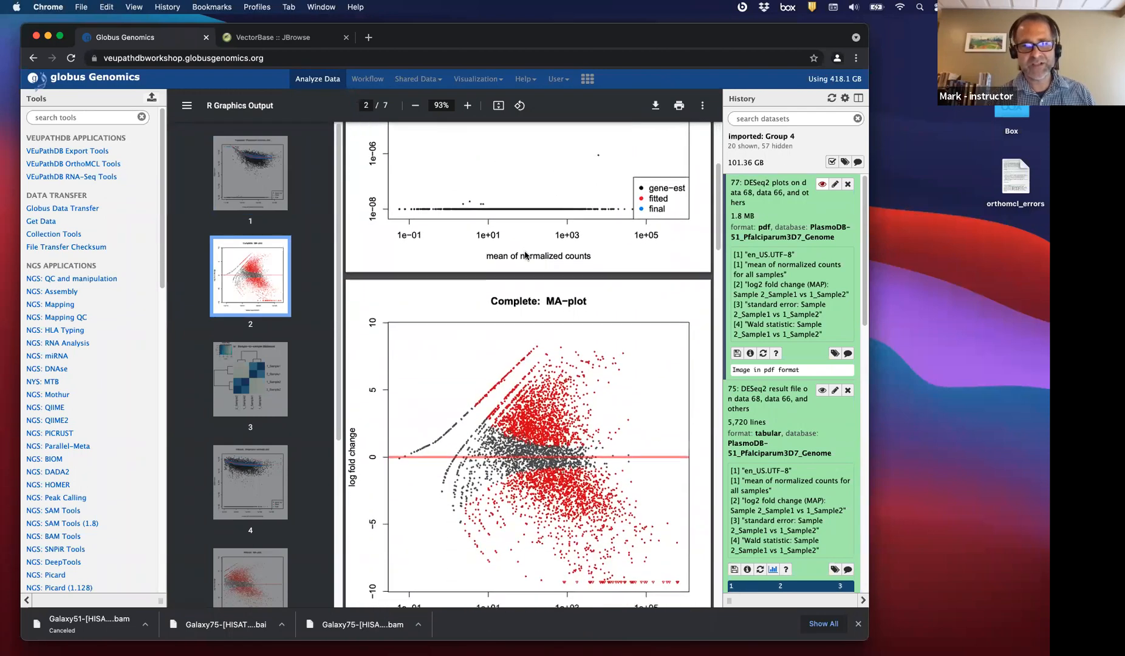
pyautogui.scroll(-1, 506, 365)
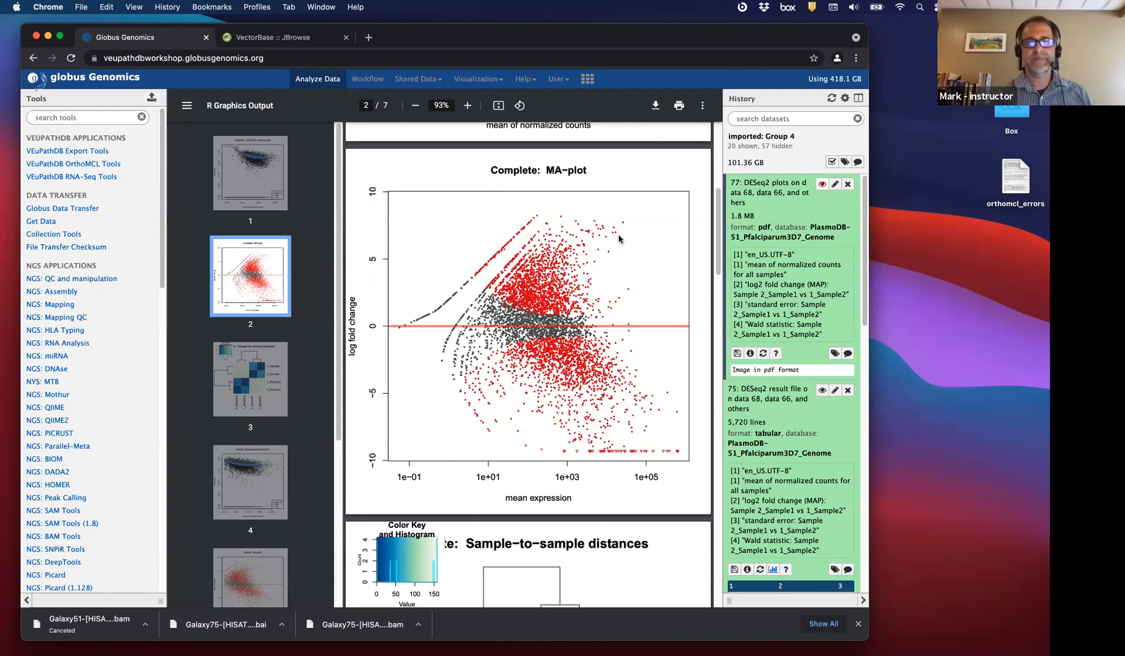
pyautogui.scroll(-1, 650, 250)
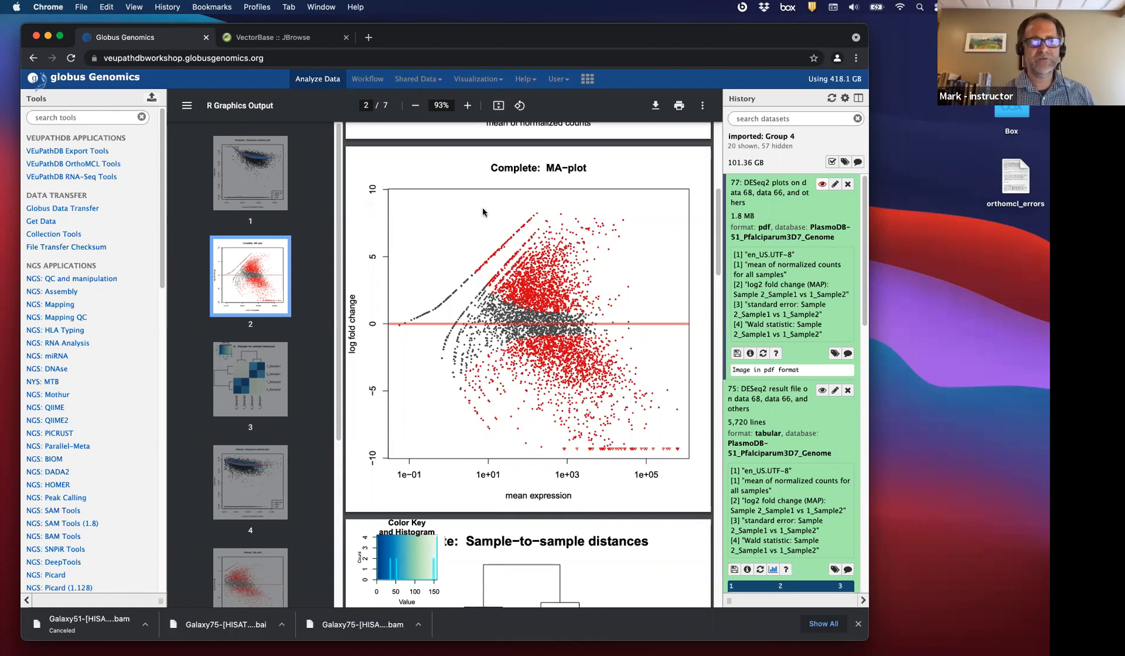
# Review the Group 4 history from the DESeq2 outputs through the BigWig, htseq-count, HISAT2 and Trimmomatic collections.
pyautogui.scroll(-5, 768, 349)
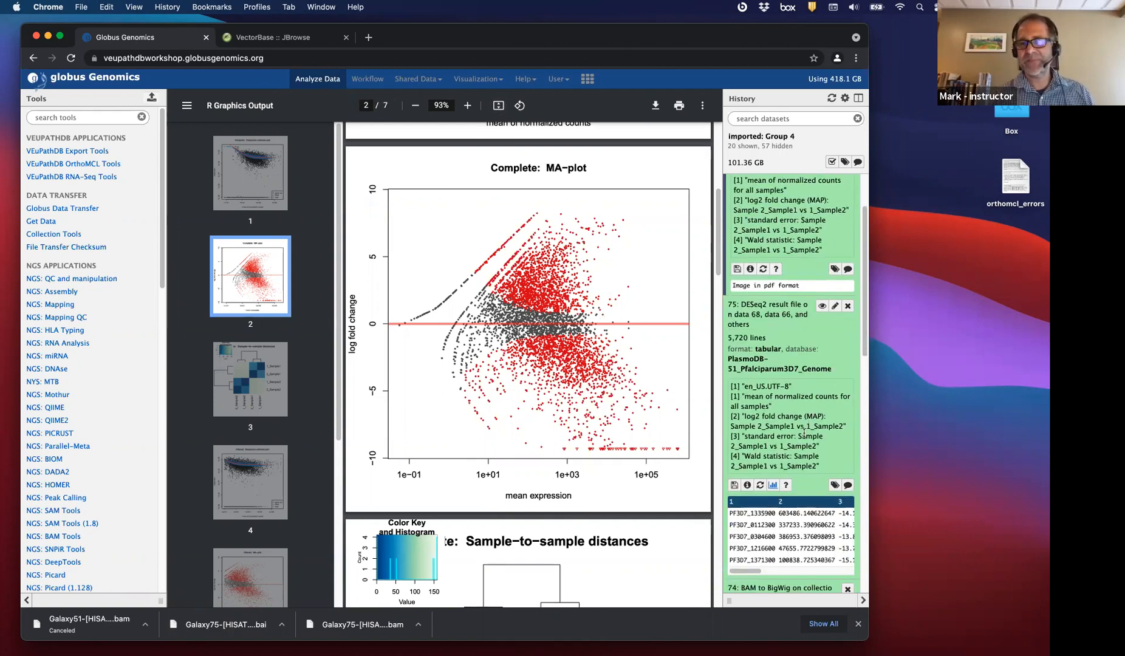
pyautogui.scroll(-3, 803, 441)
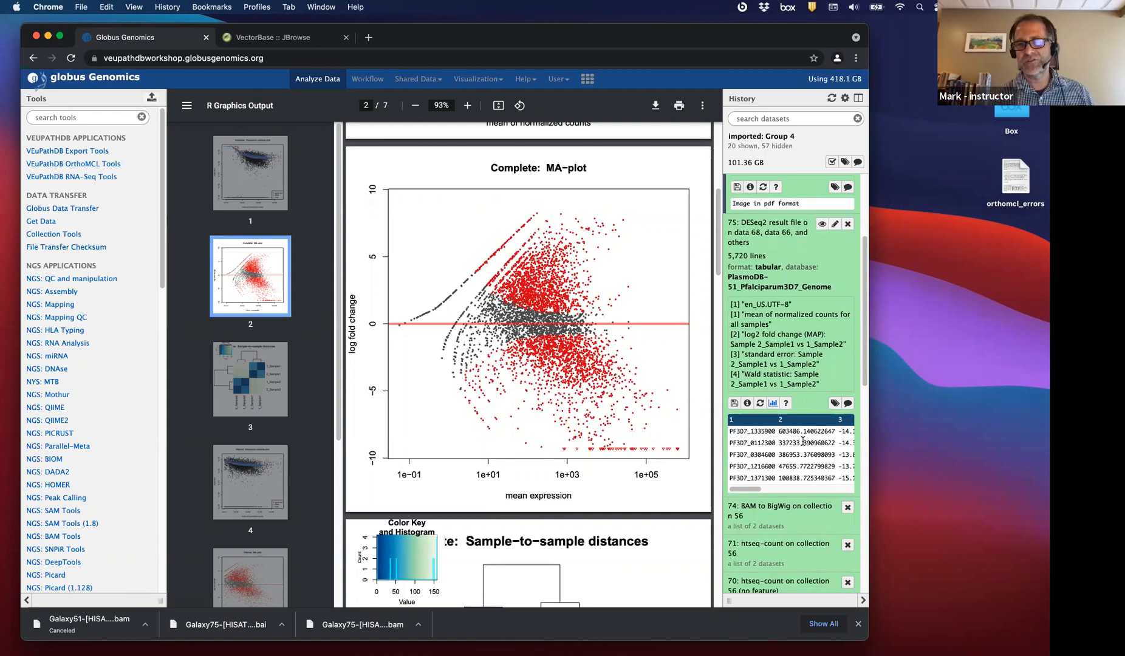
pyautogui.scroll(8, 803, 445)
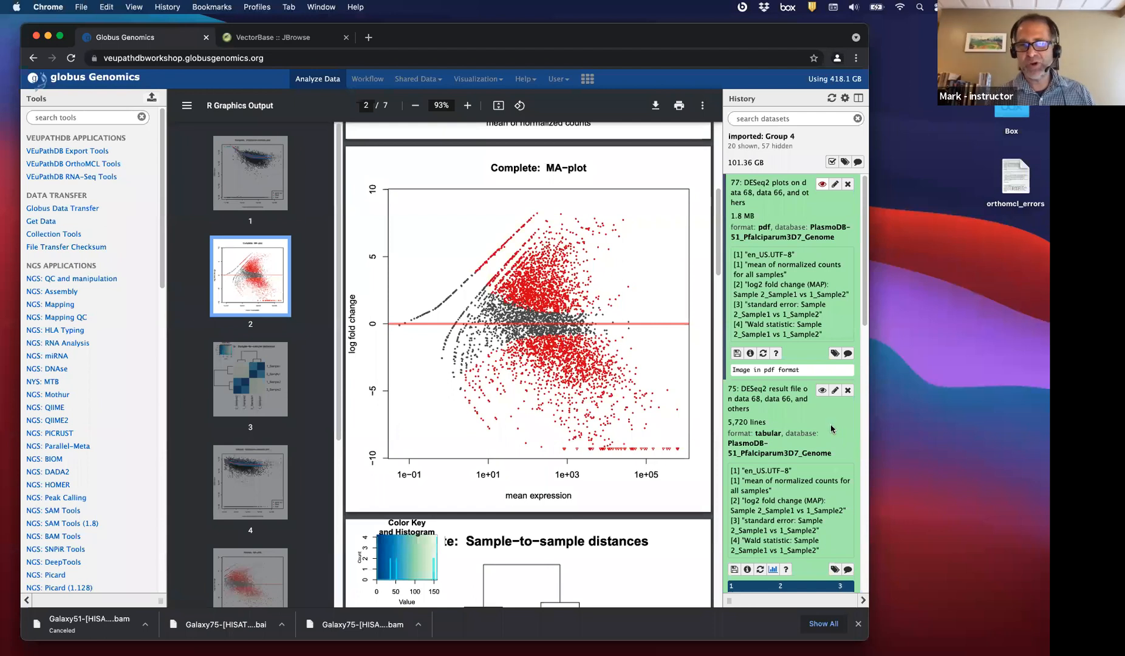
pyautogui.scroll(-5, 788, 294)
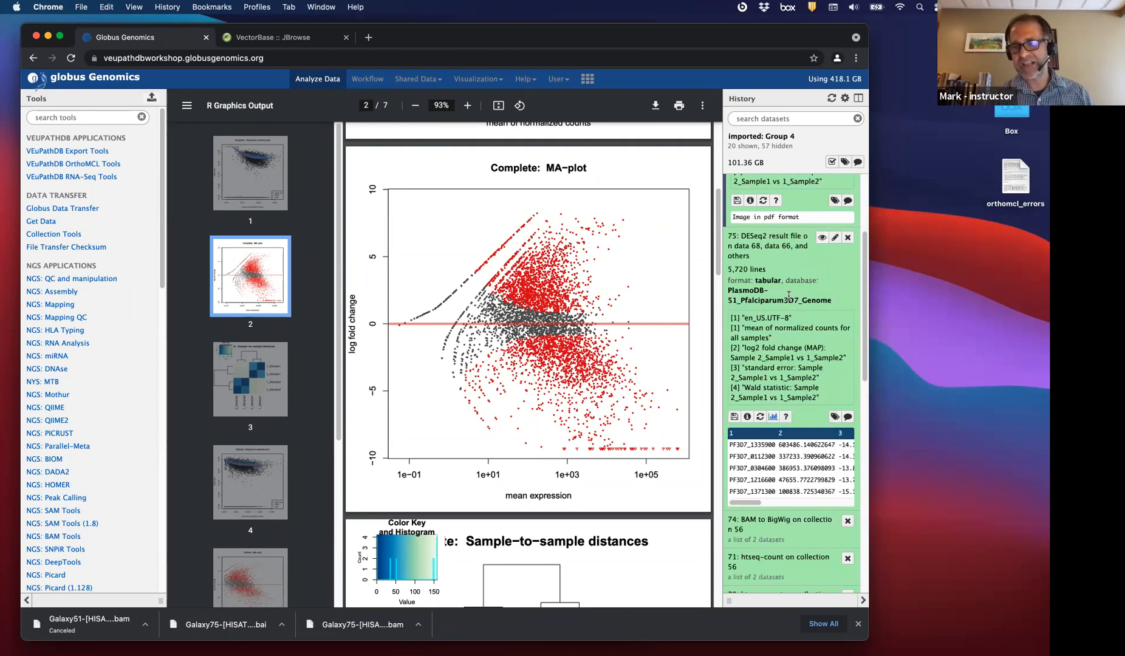
pyautogui.scroll(-3, 788, 296)
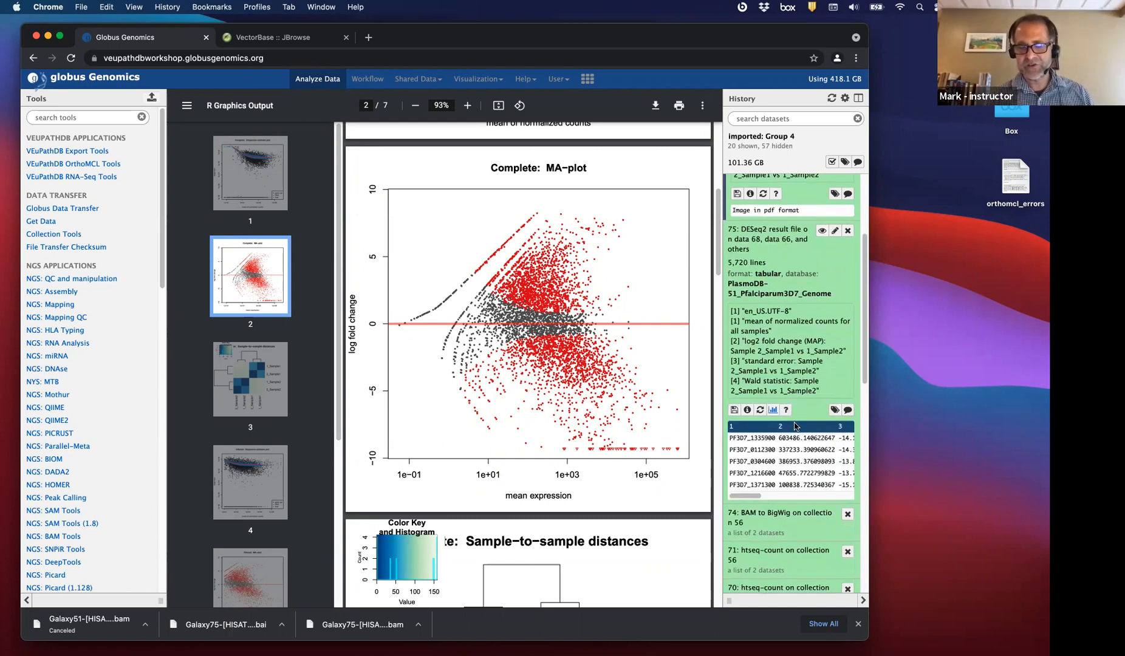
pyautogui.scroll(-1, 789, 451)
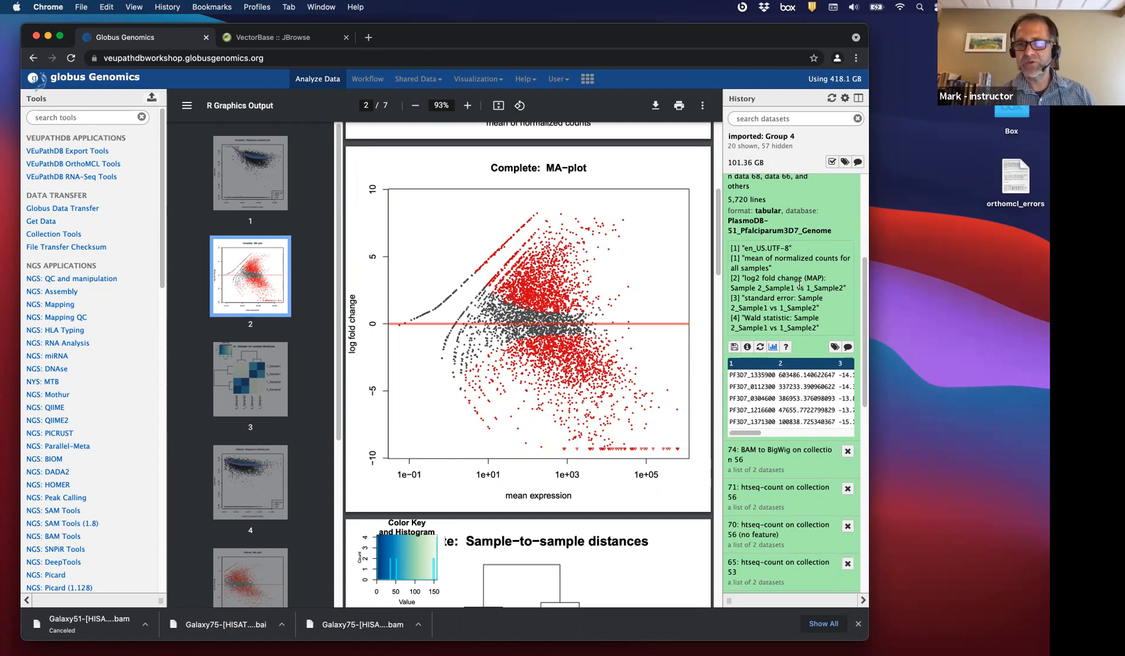
pyautogui.scroll(1, 800, 283)
pyautogui.scroll(5, 799, 286)
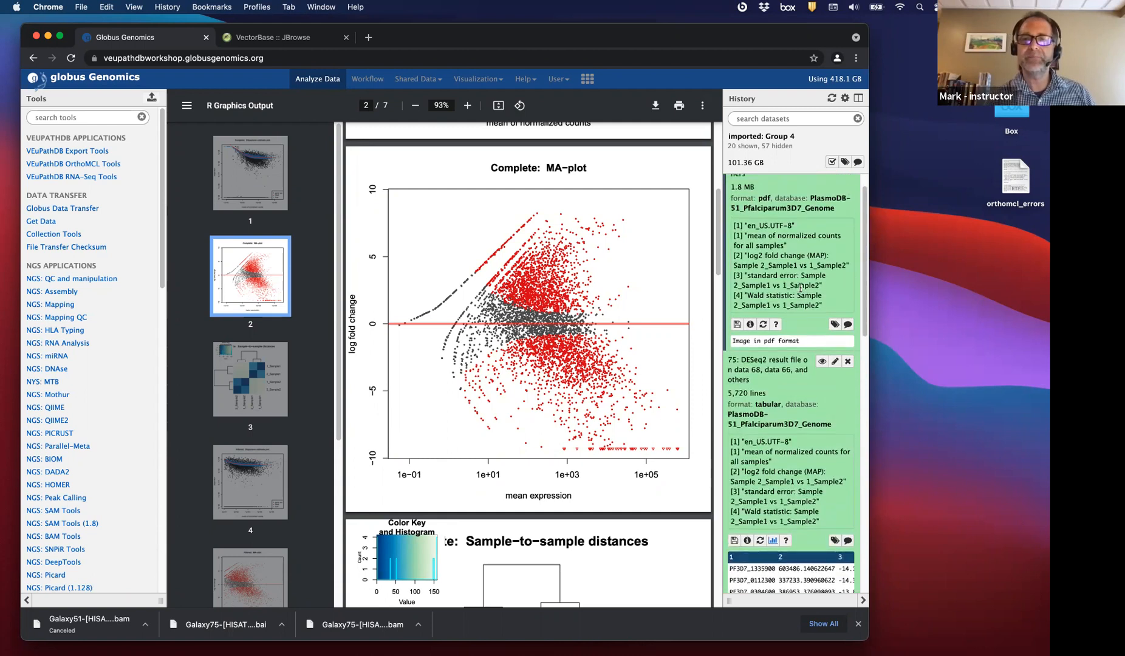
pyautogui.scroll(-8, 788, 402)
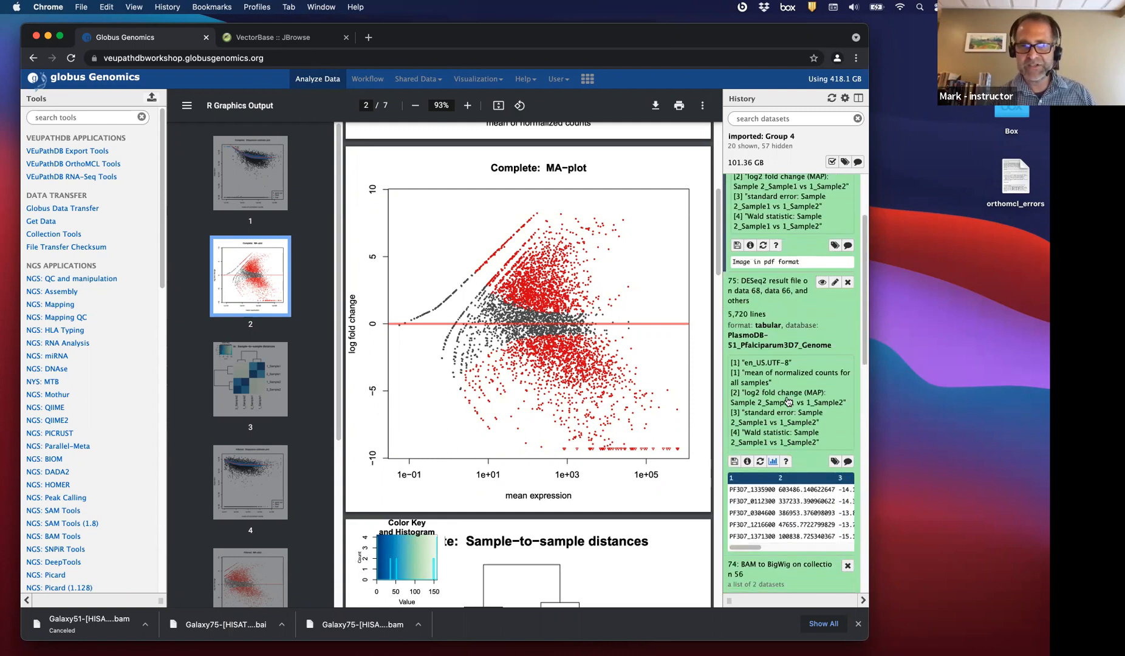
pyautogui.scroll(-3, 788, 402)
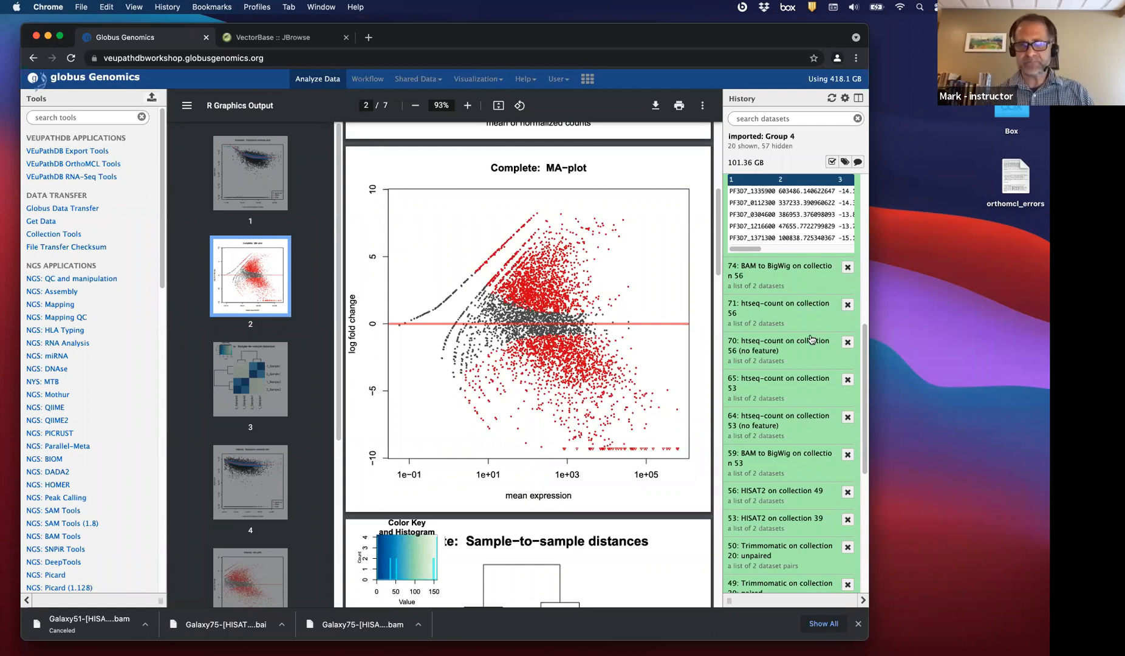
pyautogui.scroll(6, 796, 372)
pyautogui.scroll(1, 796, 372)
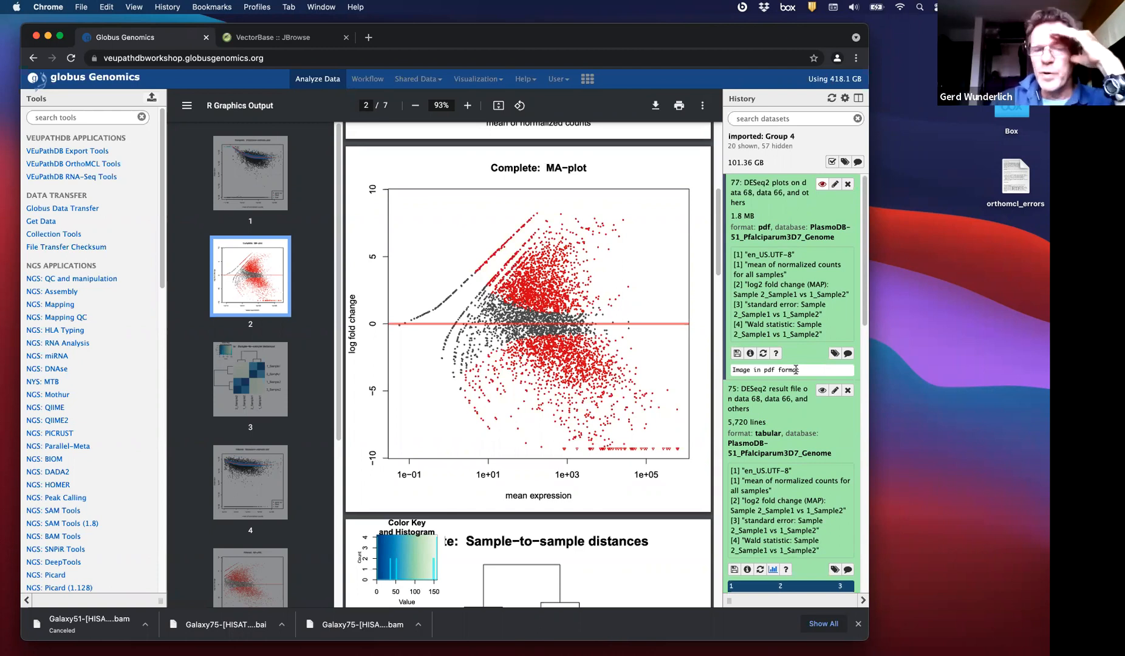
pyautogui.press('XF86AudioRaiseVolume')
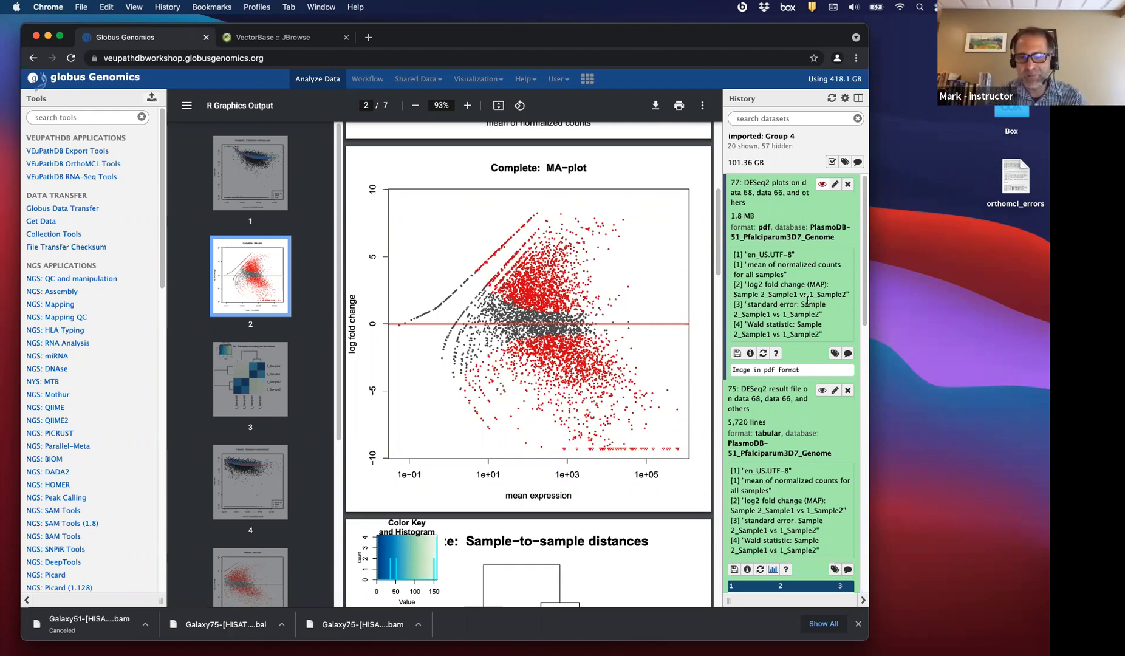
# View the job details of Sal1 in "htseq-count on collection 56" and highlight the feature type parameter's value.
pyautogui.scroll(-1, 802, 452)
pyautogui.scroll(-10, 802, 451)
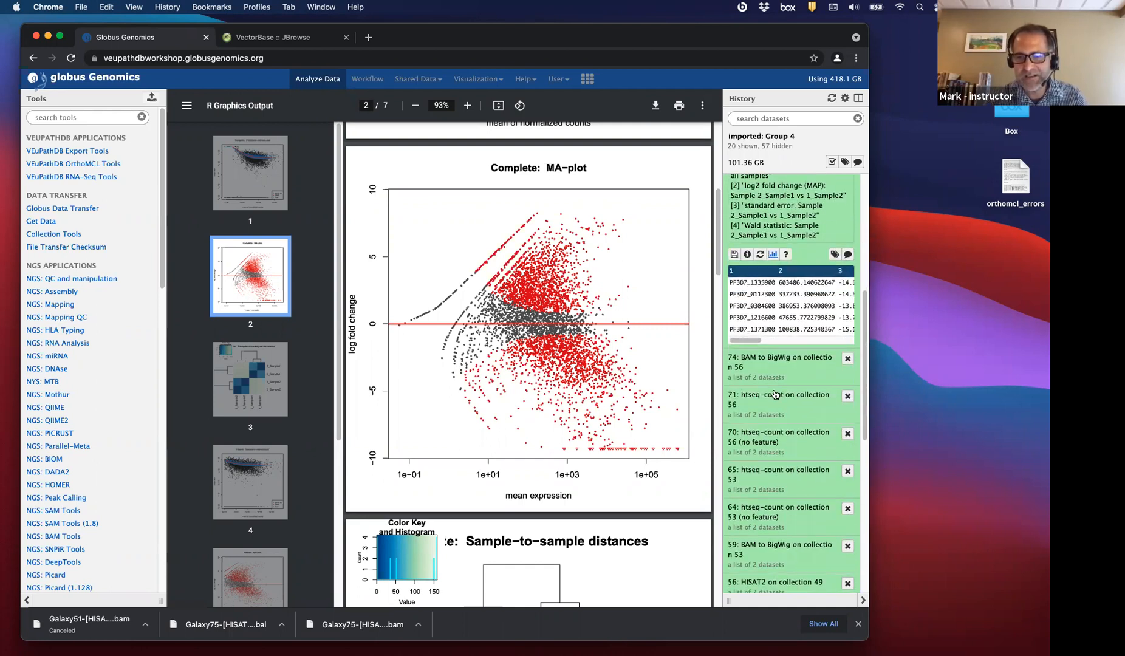
pyautogui.click(776, 394)
pyautogui.click(742, 193)
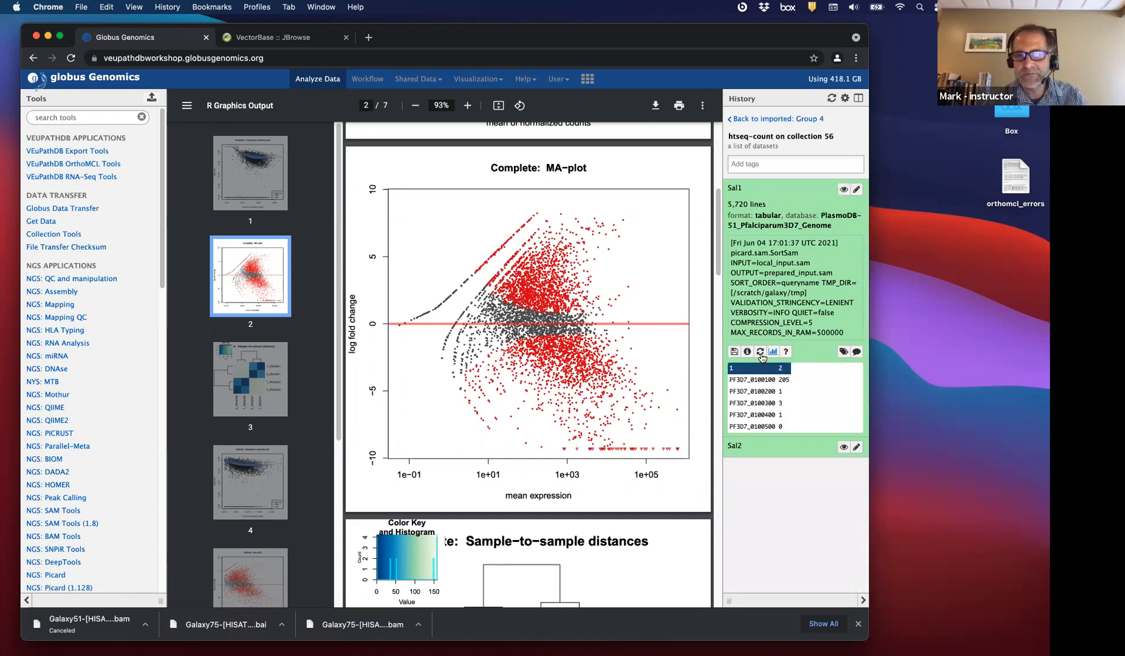
pyautogui.click(741, 352)
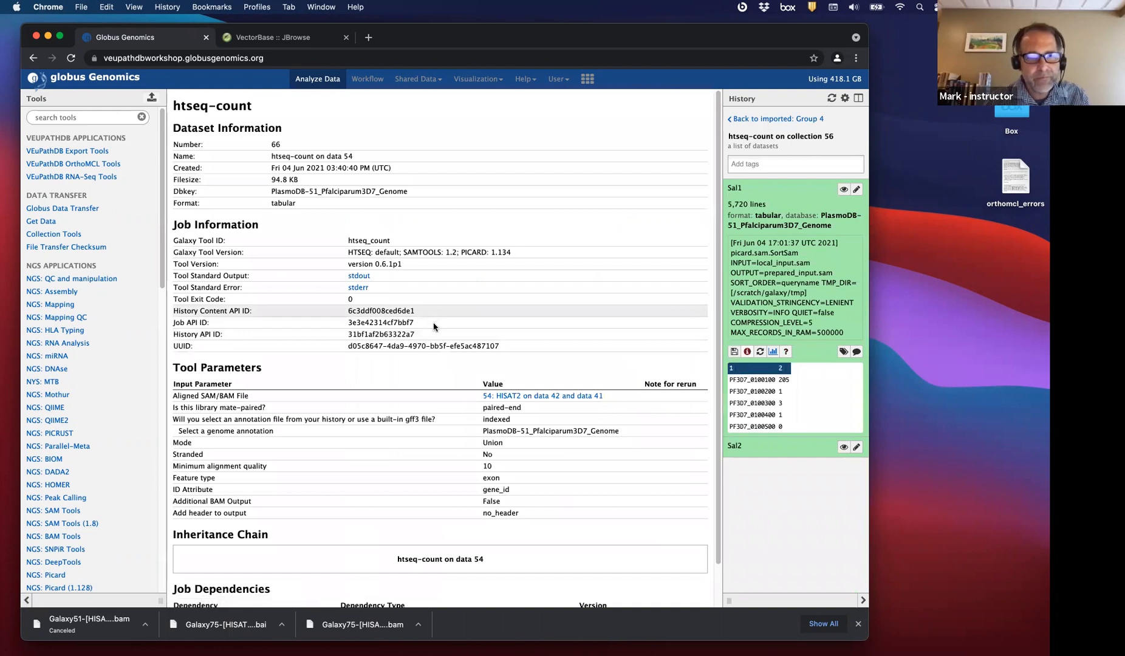
pyautogui.scroll(-2, 432, 328)
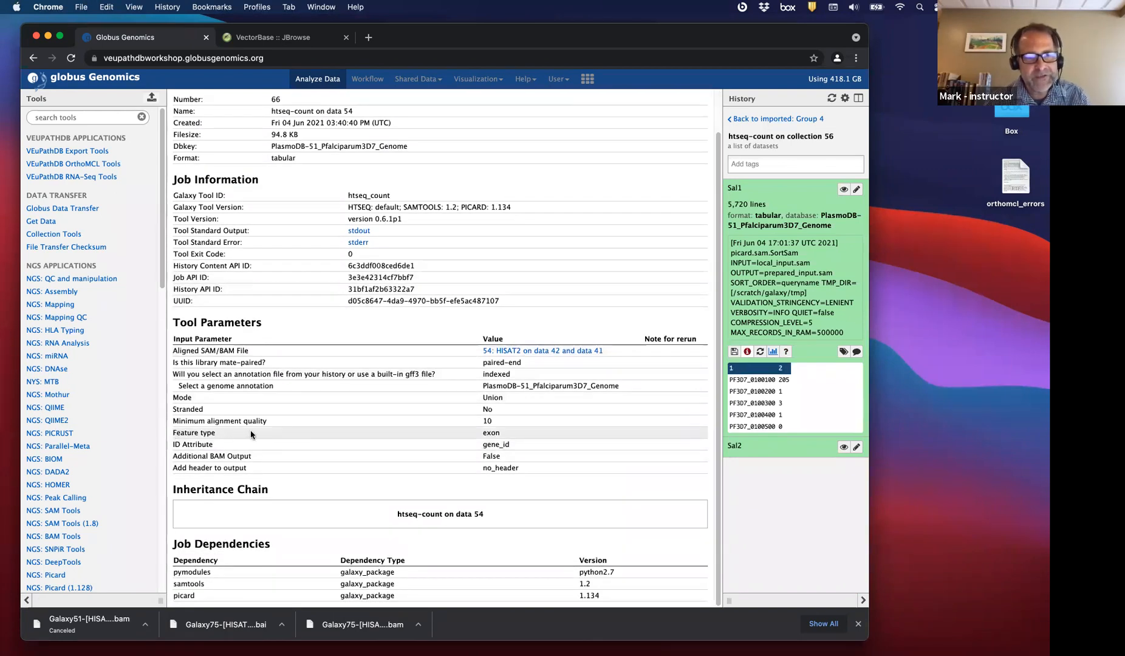
pyautogui.moveTo(493, 432); pyautogui.dragTo(496, 433)
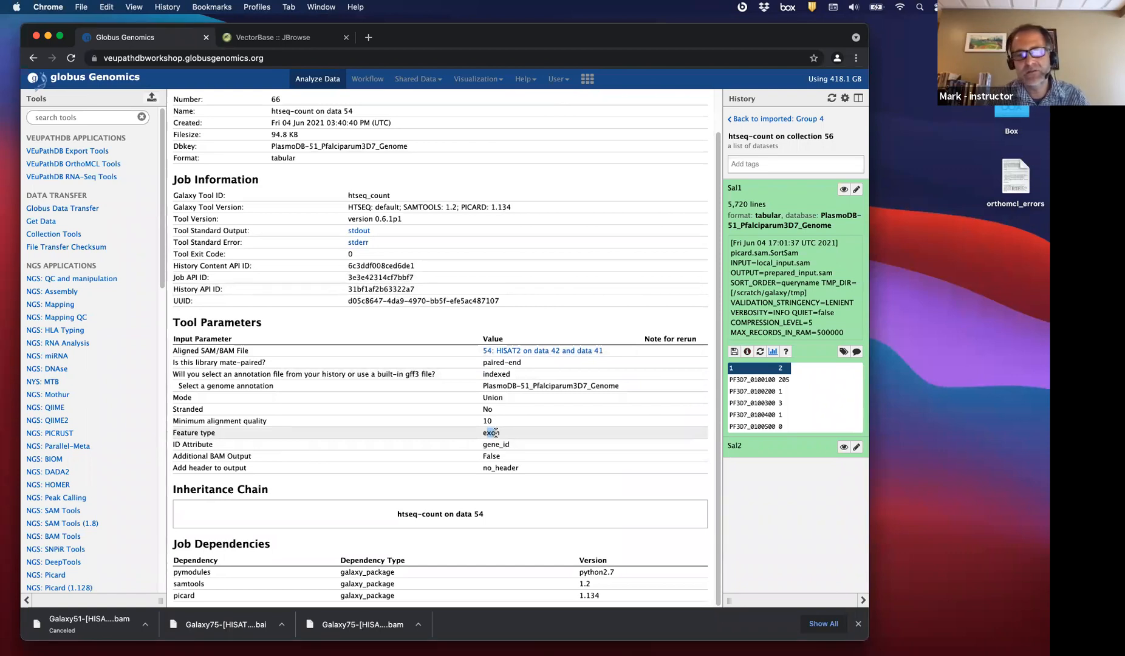
# Highlight the complete feature type value "exon" in the htseq-count tool parameters.
pyautogui.moveTo(496, 432); pyautogui.dragTo(483, 433)
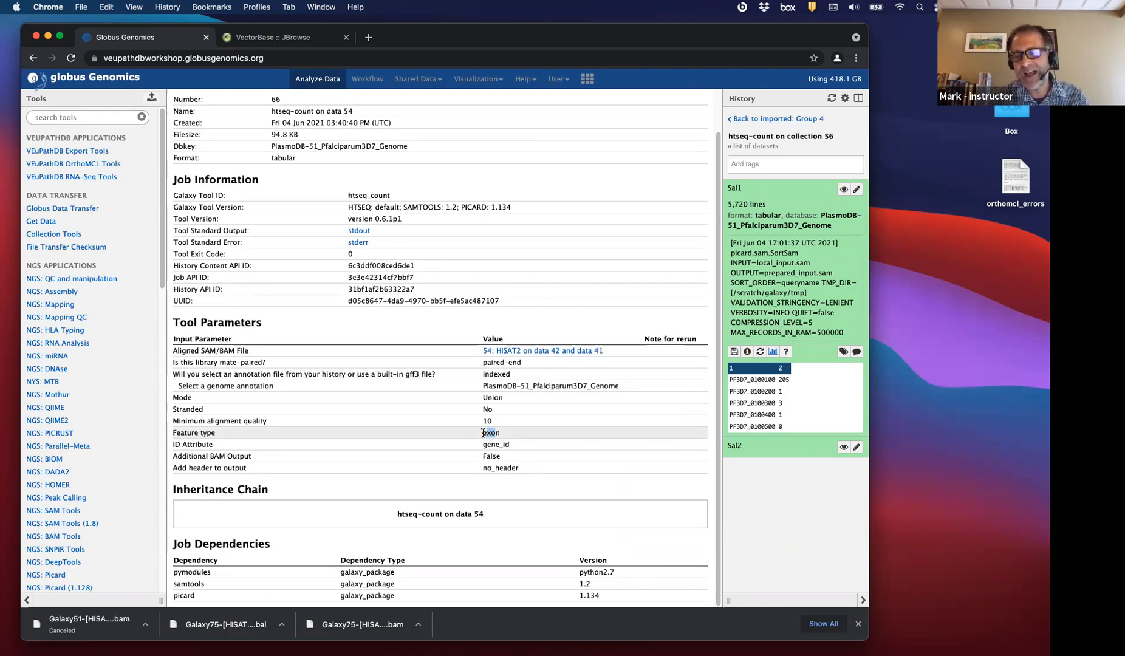
pyautogui.click(483, 432)
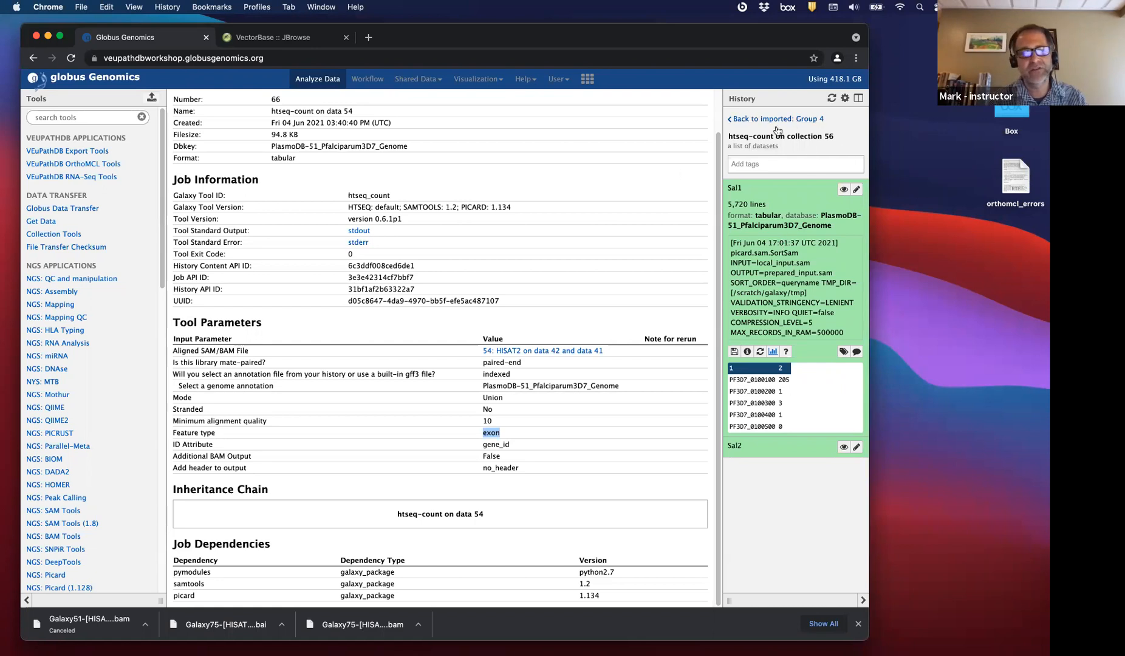
# Search the tools for "chip" and look through the HOMER, Peak Calling and DeepTools sections.
pyautogui.click(79, 117)
pyautogui.write('ch')
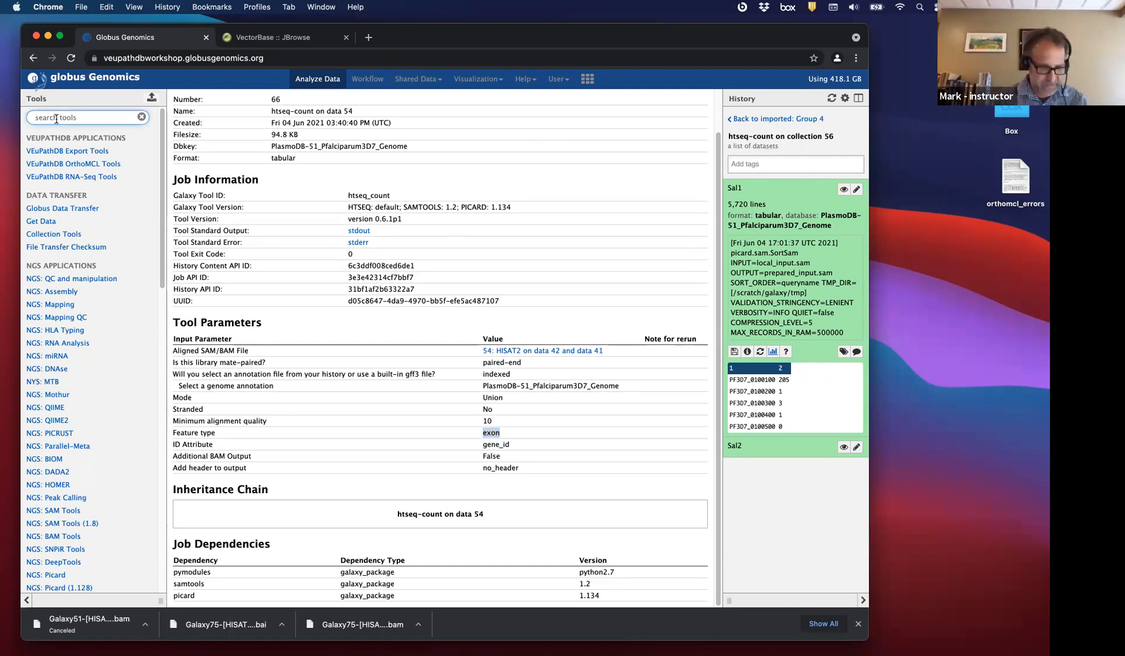
pyautogui.write('ip')
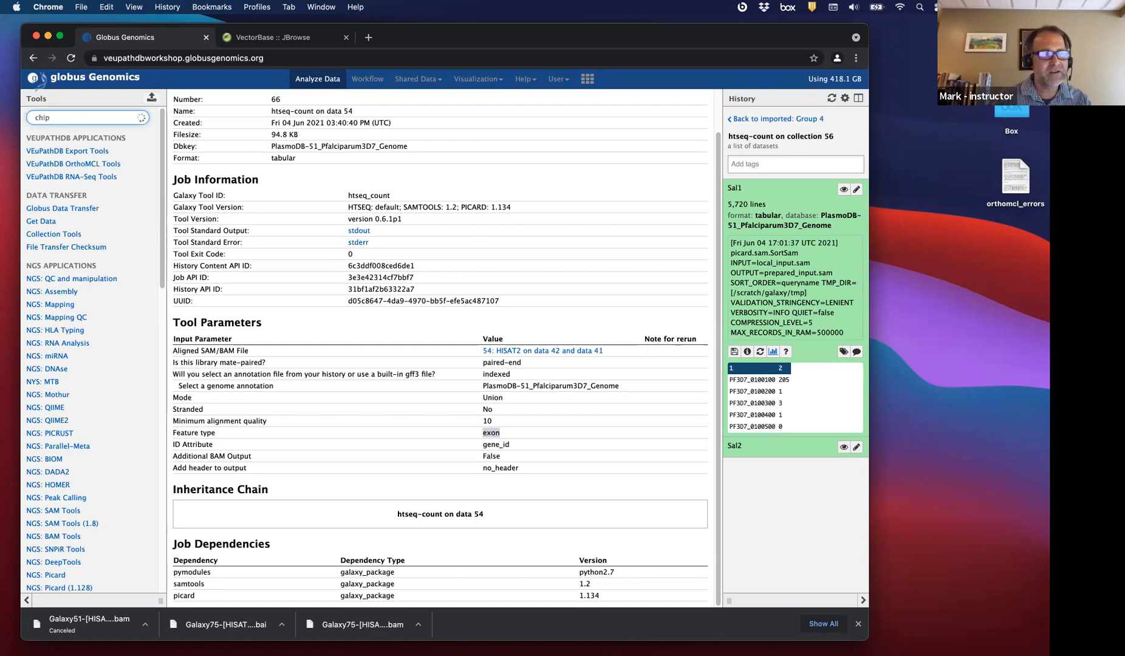
pyautogui.scroll(-3, 65, 442)
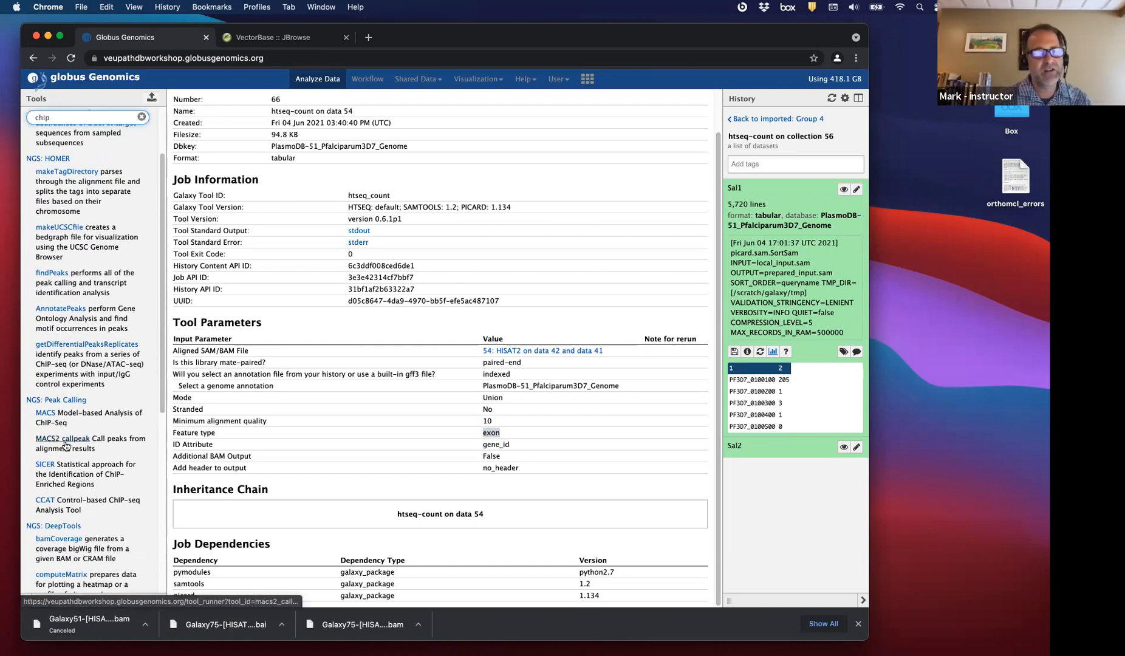
pyautogui.scroll(-1, 65, 445)
pyautogui.scroll(-2, 65, 448)
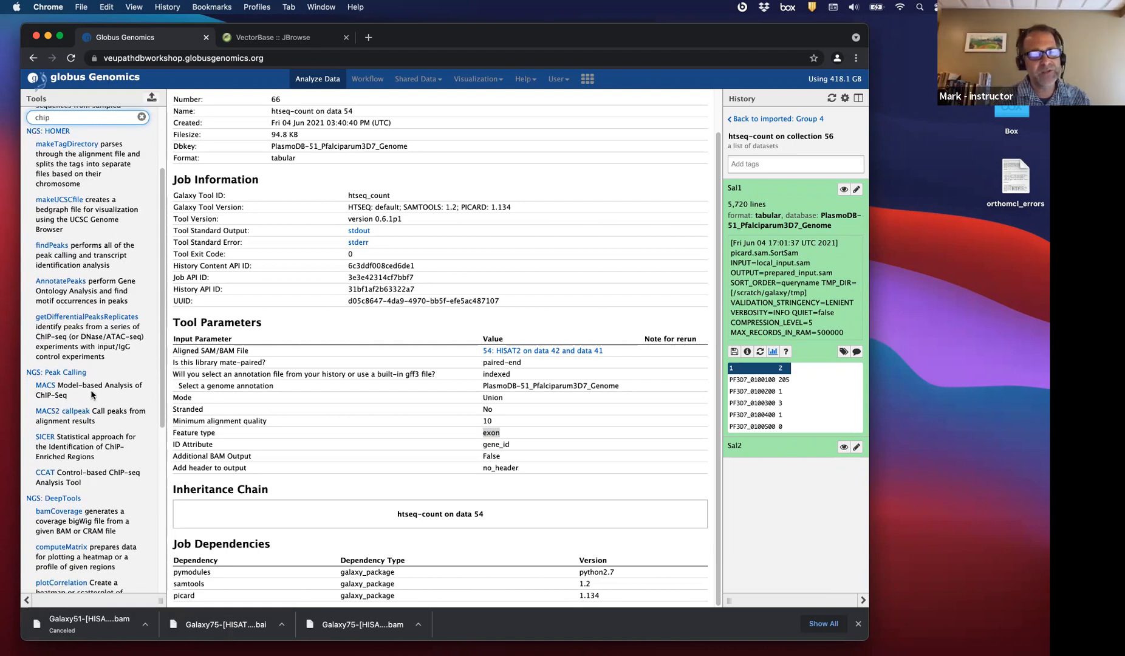
pyautogui.scroll(-3, 92, 400)
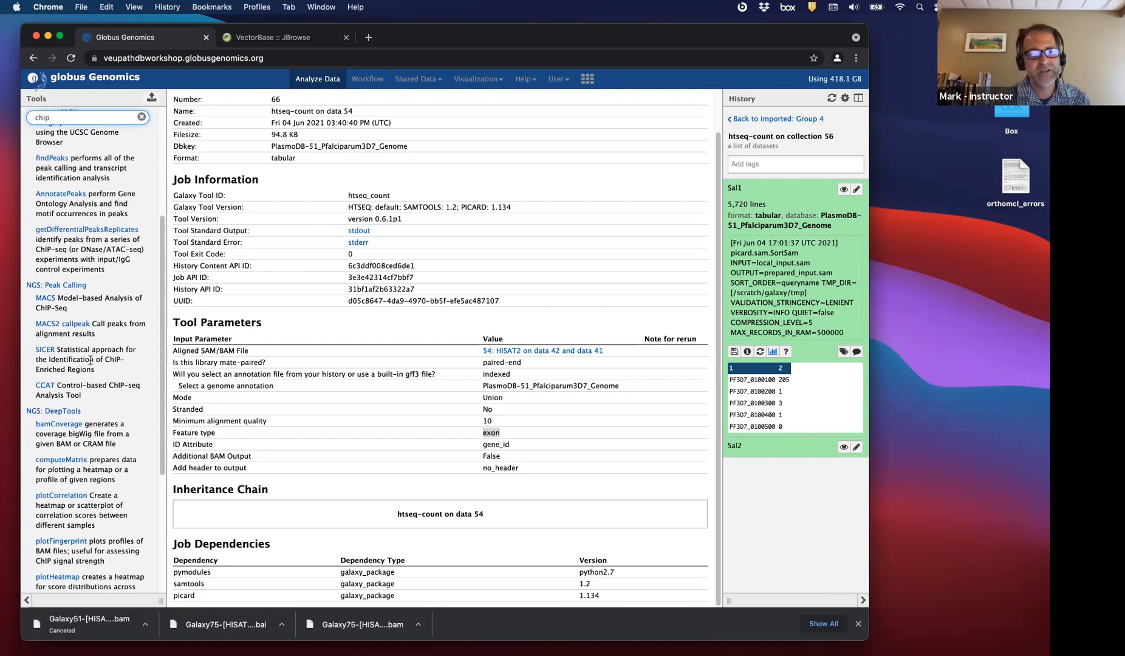
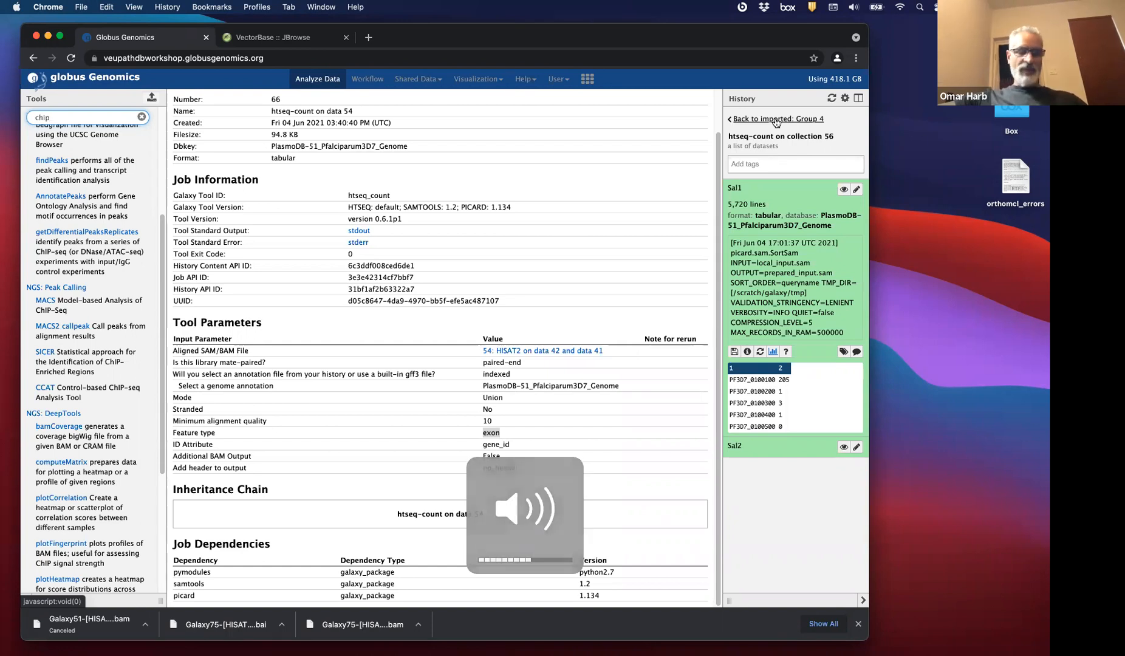
# Return from the htseq-count collection to the Group 4 history and bring the DESeq2 plots dataset into view.
pyautogui.click(776, 119)
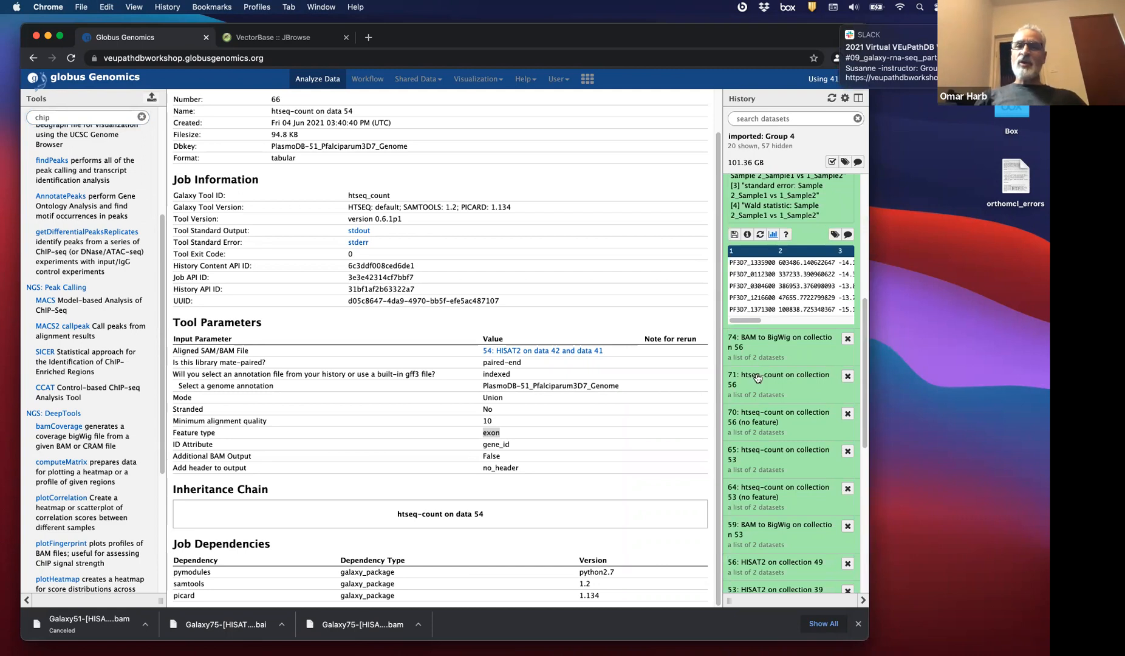
pyautogui.scroll(-1, 756, 385)
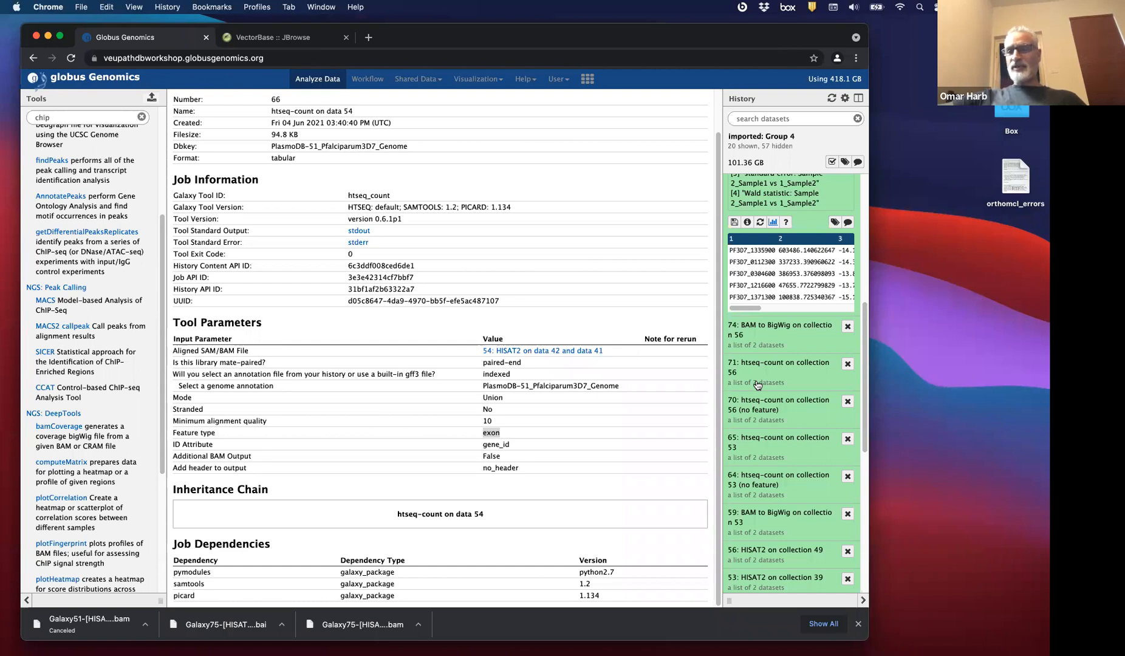
pyautogui.scroll(5, 759, 377)
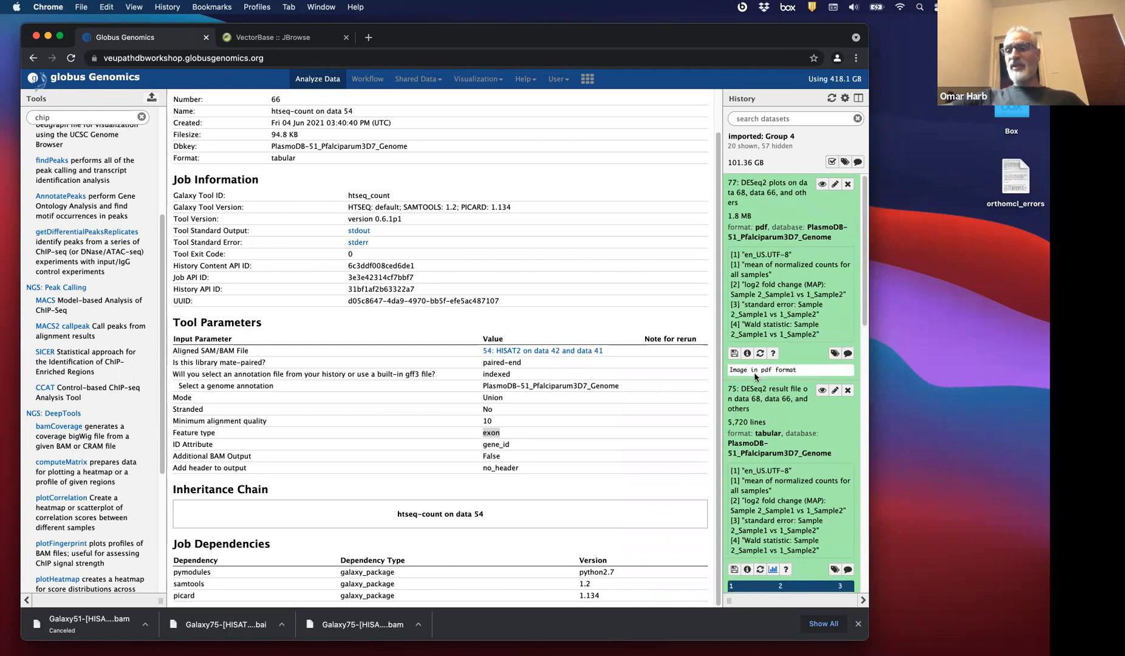